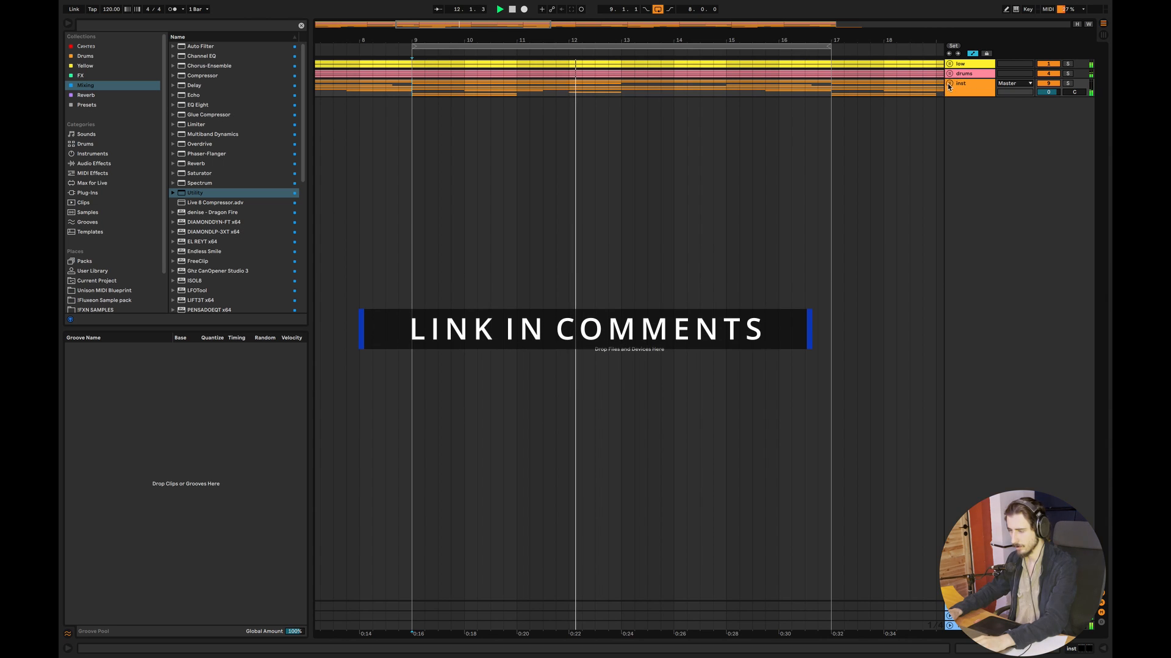
- Examine the notes of the 808 clip at bar 13 and play it back
{"action": "left_click", "coordinate": [951, 169]}
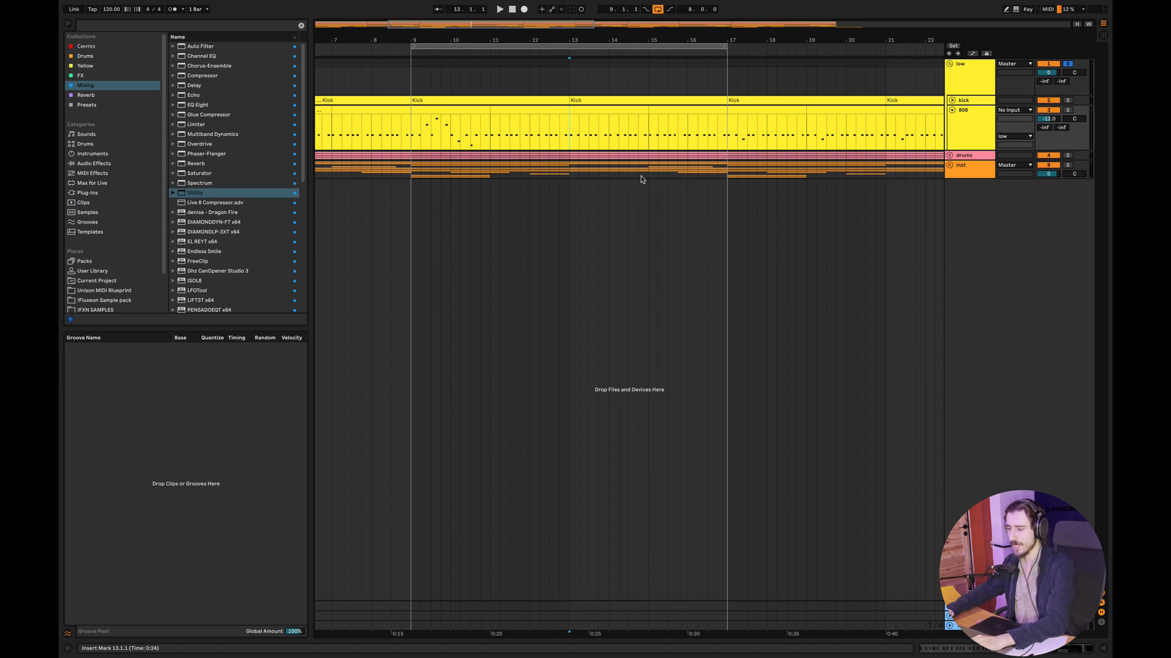
{"action": "double_click", "coordinate": [591, 109]}
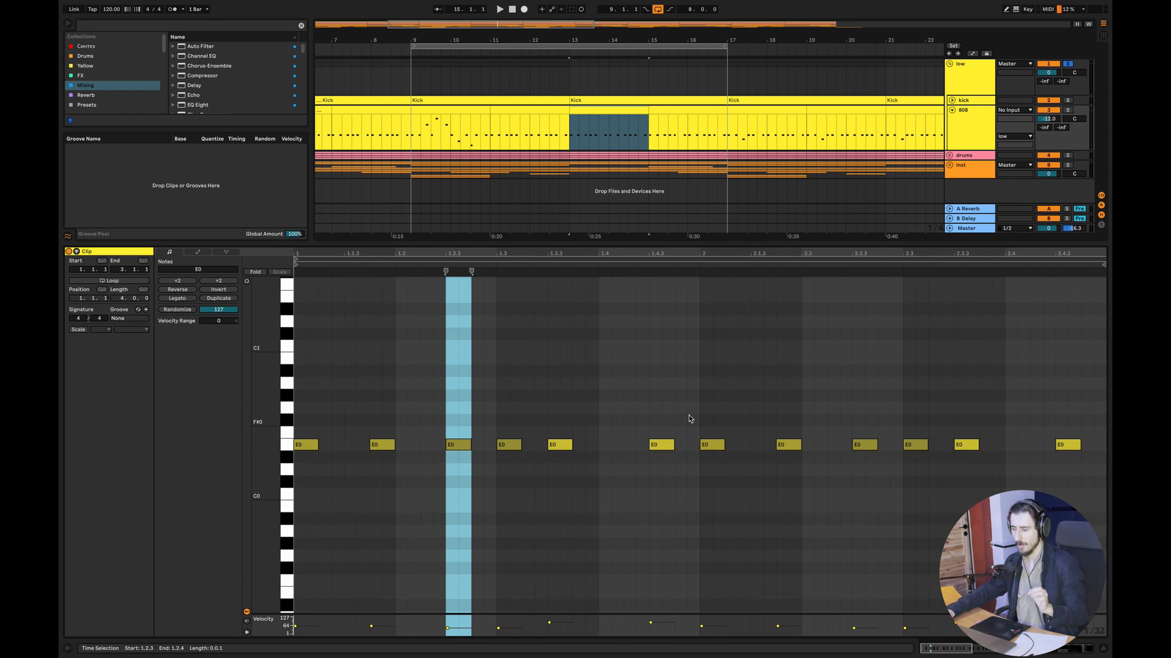
{"action": "left_click", "coordinate": [573, 399]}
{"action": "left_click", "coordinate": [571, 135]}
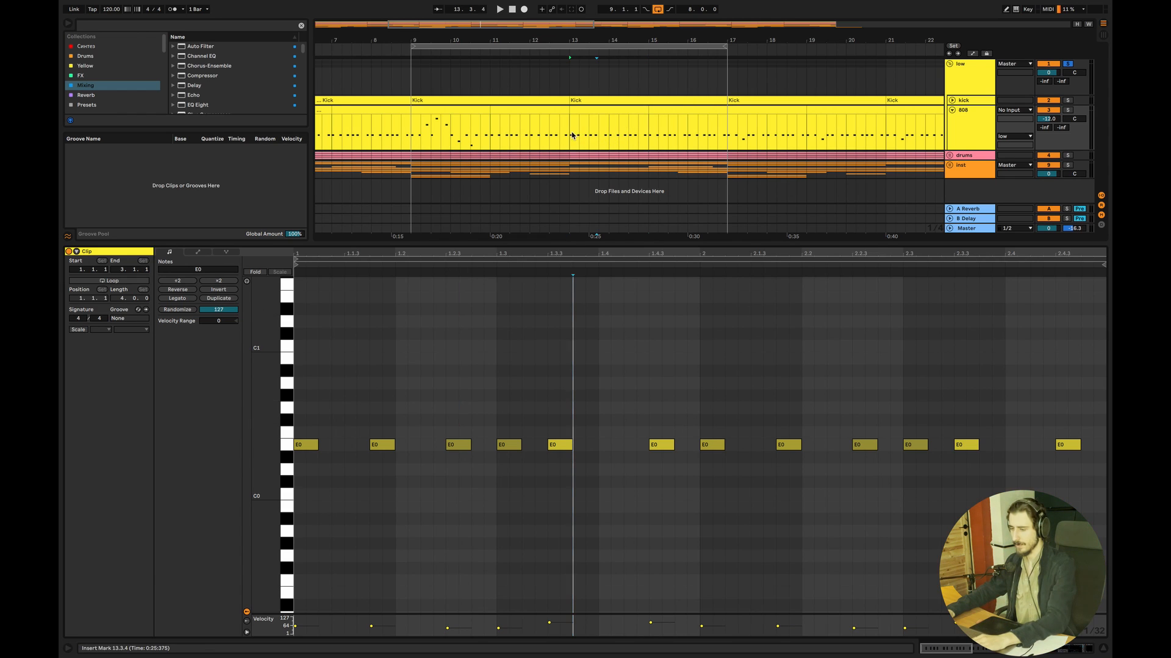
{"action": "key", "text": "space"}
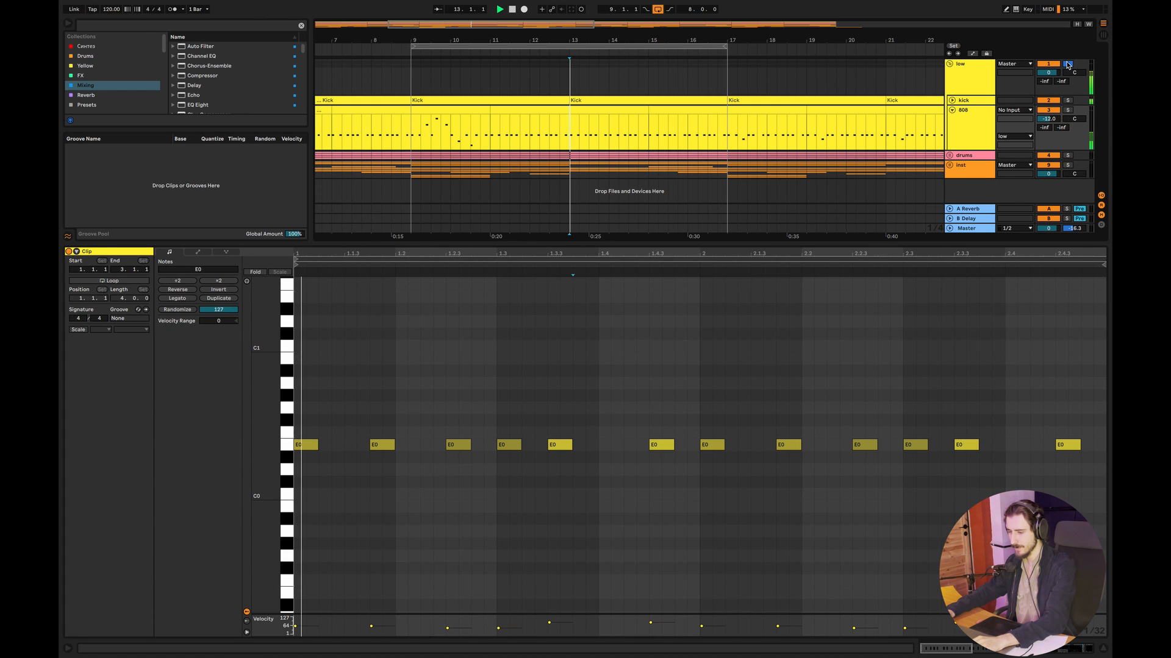
{"action": "left_click", "coordinate": [827, 355]}
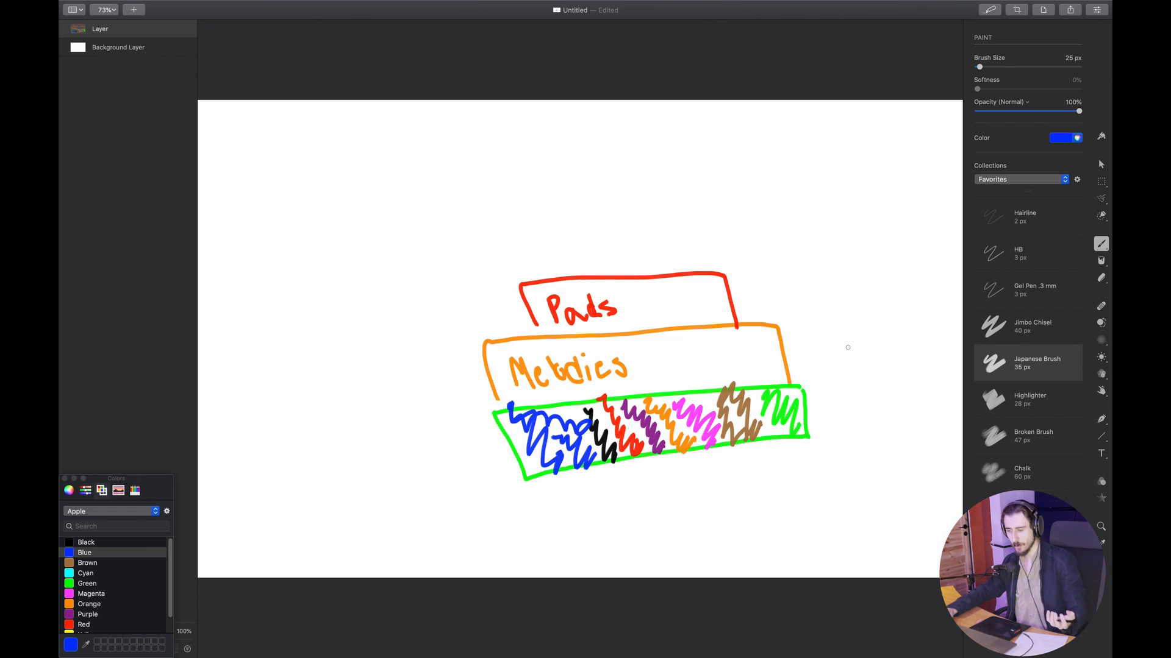
- Switch to Ableton Live and select the 808 clip spanning bars 9 to 11
{"action": "key", "text": "super+Tab"}
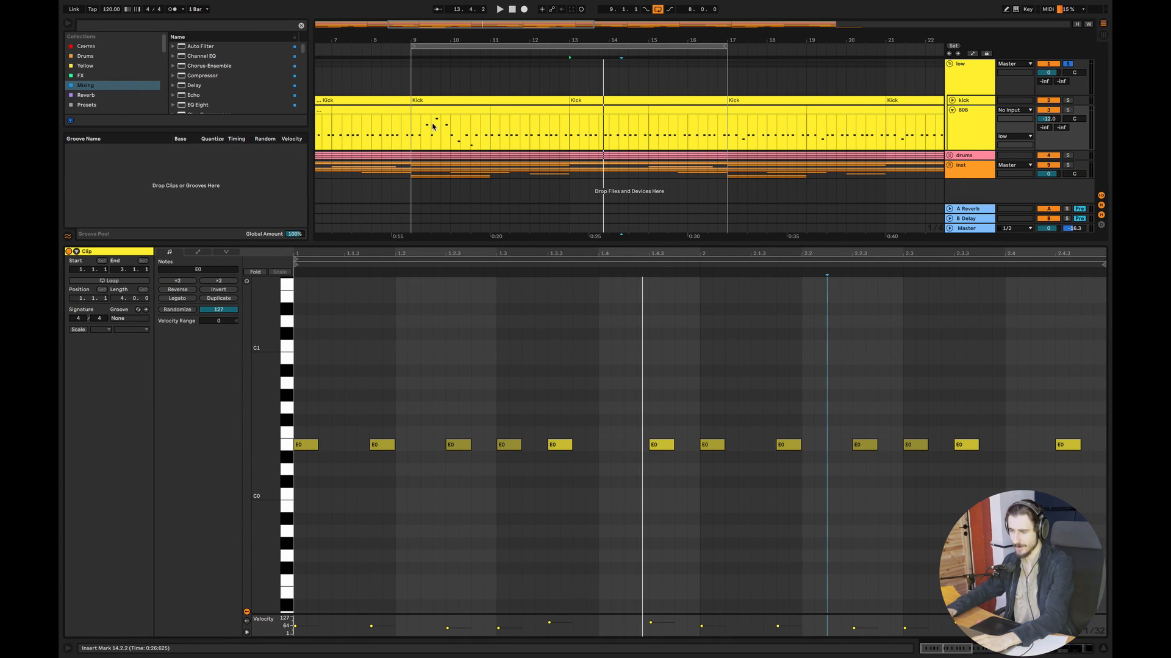
{"action": "left_click", "coordinate": [432, 127]}
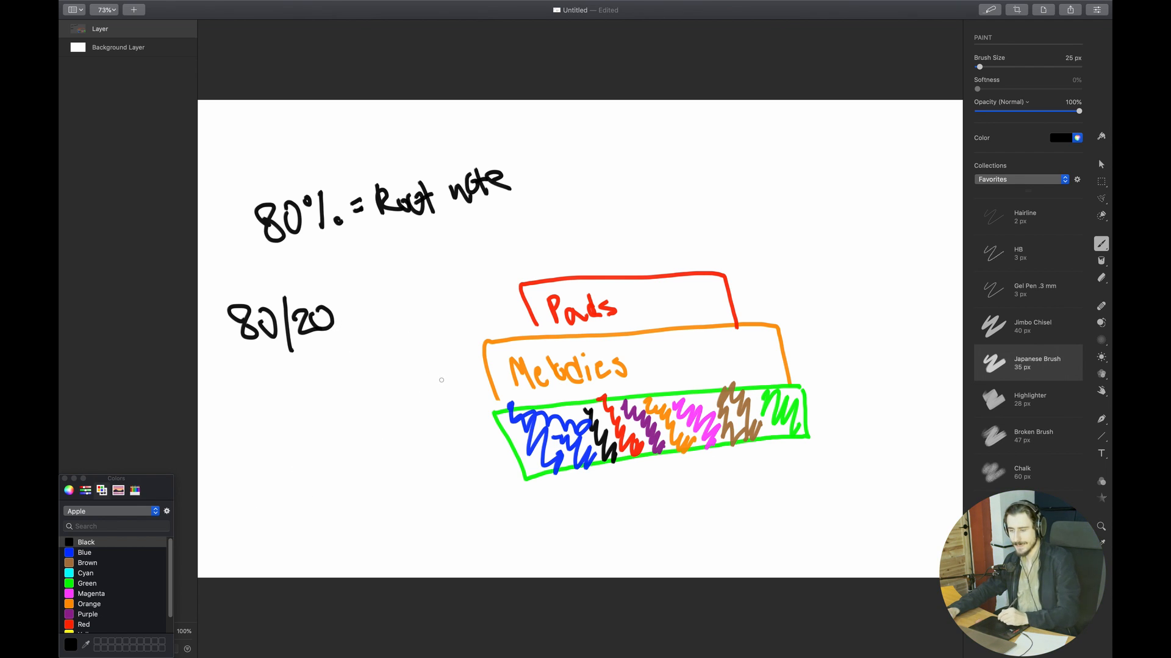
- Draw a black arrow from the 80/20 note to the lower corner of the bottom block in the stacked diagram
{"action": "left_click_drag", "start_coordinate": [346, 337], "coordinate": [498, 474]}
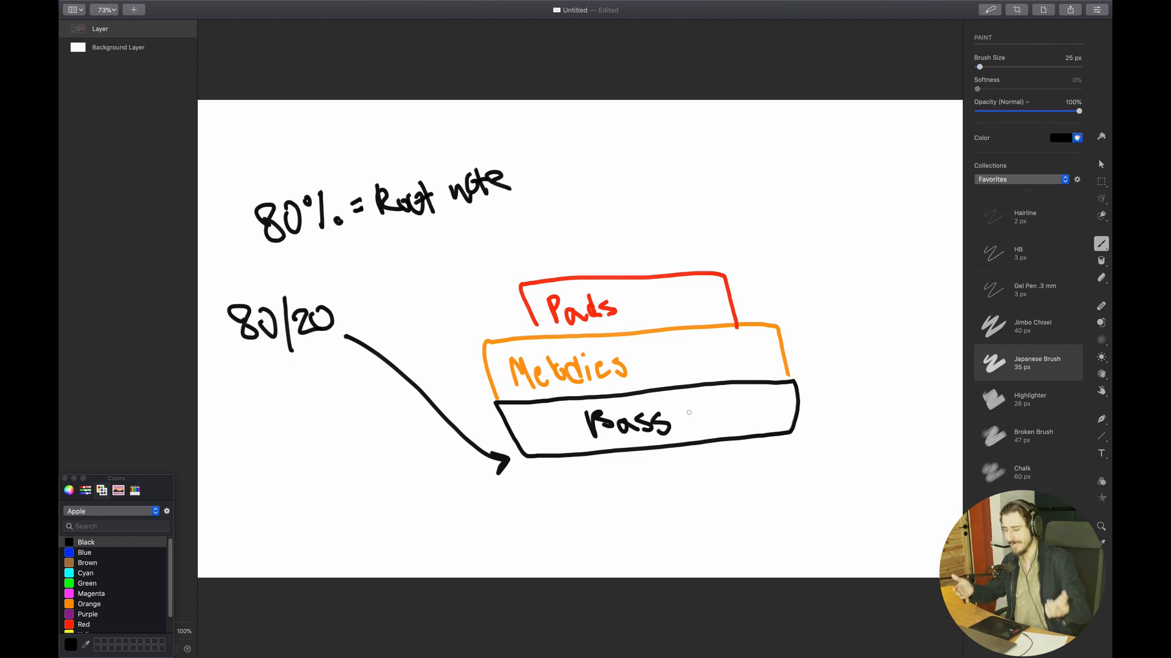
- Switch to Ableton Live and unfold the inst group and its pad atmos track
{"action": "key", "text": "super+Tab"}
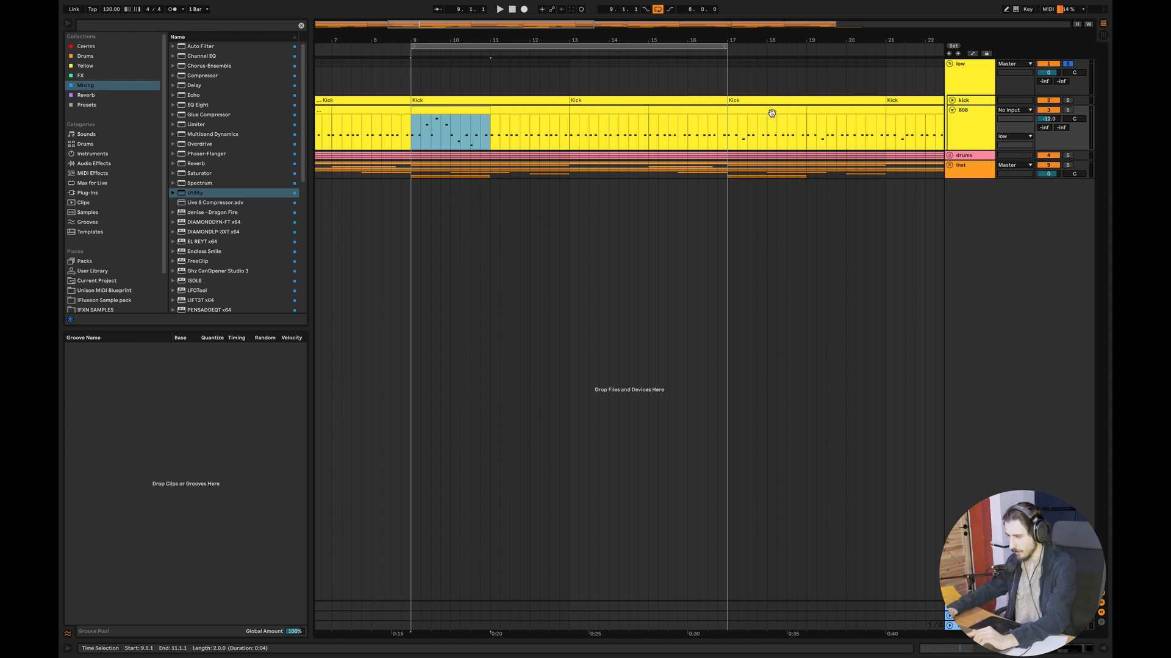
{"action": "left_click", "coordinate": [949, 165]}
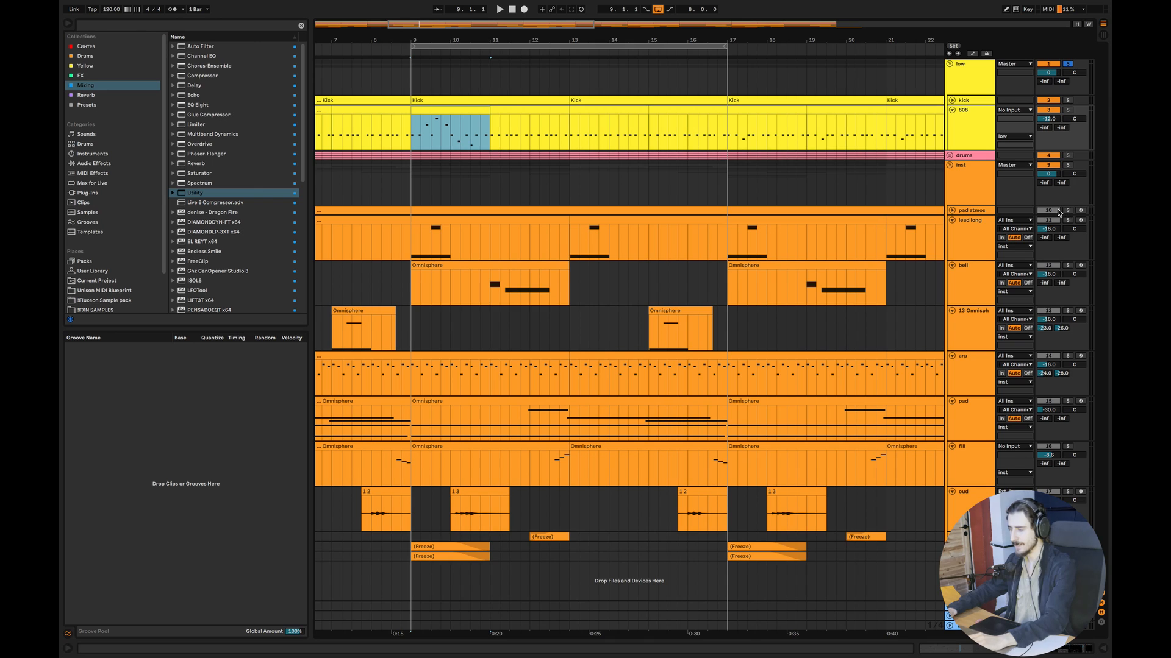
{"action": "left_click", "coordinate": [952, 210]}
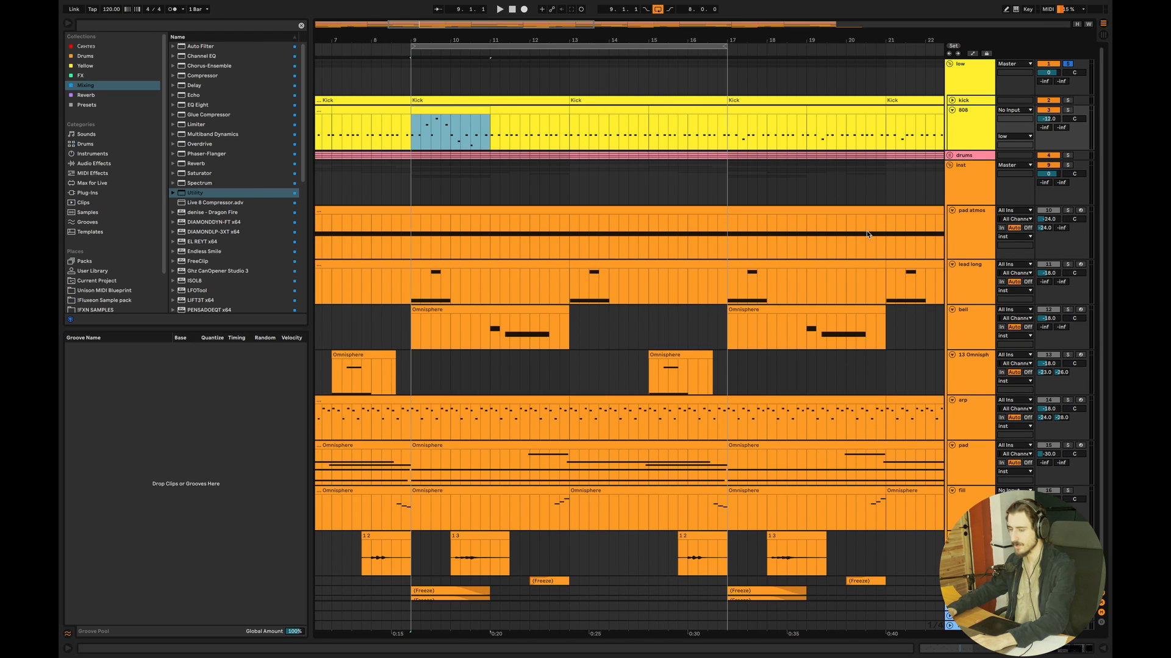
- Solo the pad atmos track and play it from bar 9, adding the lead long track to the solo
{"action": "left_click", "coordinate": [421, 235]}
{"action": "left_click", "coordinate": [1067, 211]}
{"action": "key", "text": "space"}
{"action": "left_click", "coordinate": [1067, 264]}
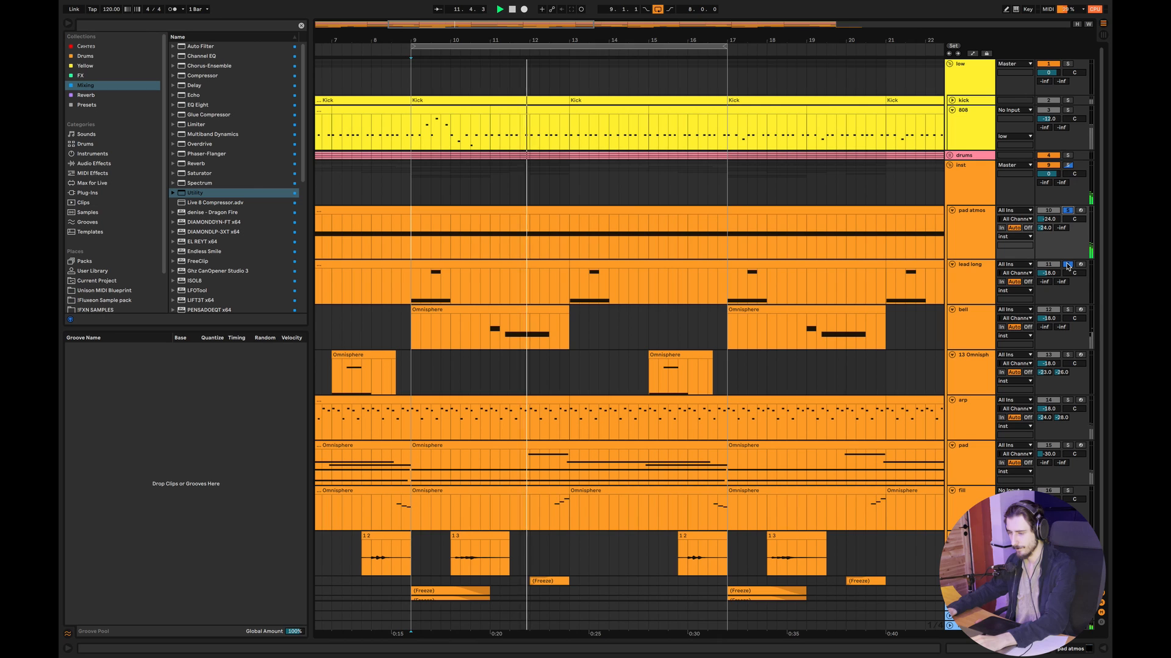
{"action": "key", "text": "space"}
- Solo the bell track, play its Omnisphere clip and inspect the clip's notes
{"action": "left_click", "coordinate": [1068, 309]}
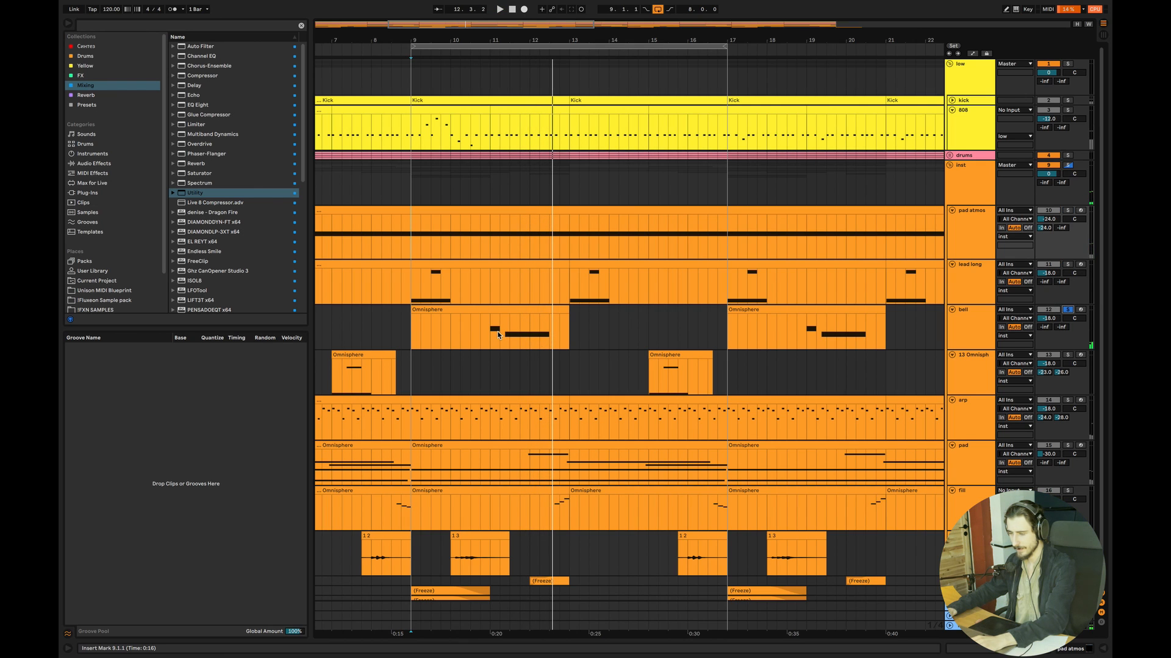
{"action": "left_click", "coordinate": [494, 331]}
{"action": "key", "text": "space"}
{"action": "double_click", "coordinate": [517, 309]}
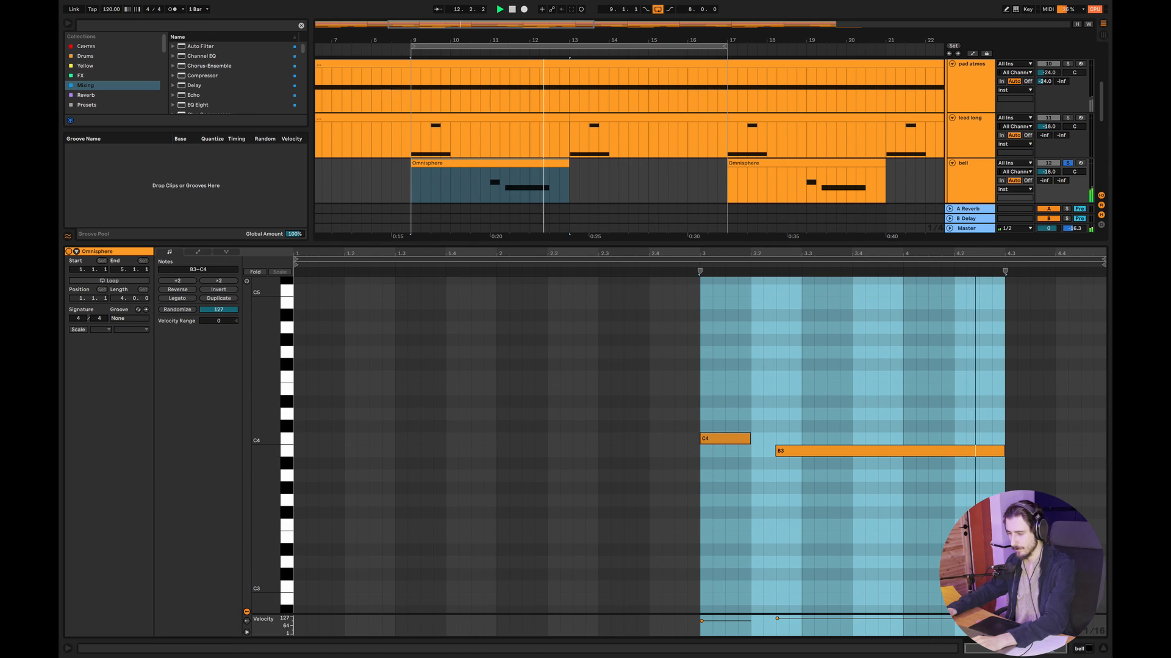
{"action": "key", "text": "space"}
- Open the lead long clip at bar 9 and examine its E3 and B3 notes
{"action": "double_click", "coordinate": [452, 181]}
{"action": "double_click", "coordinate": [434, 238]}
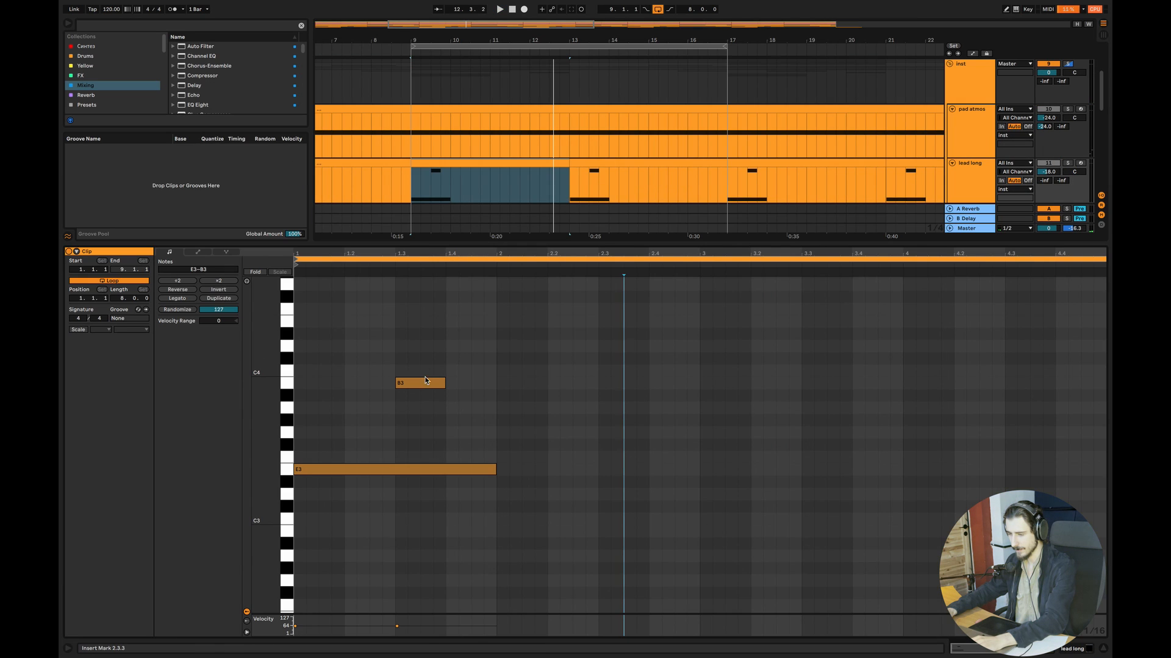
{"action": "left_click", "coordinate": [341, 468]}
{"action": "left_click", "coordinate": [420, 383]}
- Close the clip editor and play the lead long track soloed together with pad atmos and the low group
{"action": "left_click", "coordinate": [1066, 163]}
{"action": "key", "text": "space"}
{"action": "key", "text": "alt+super+l"}
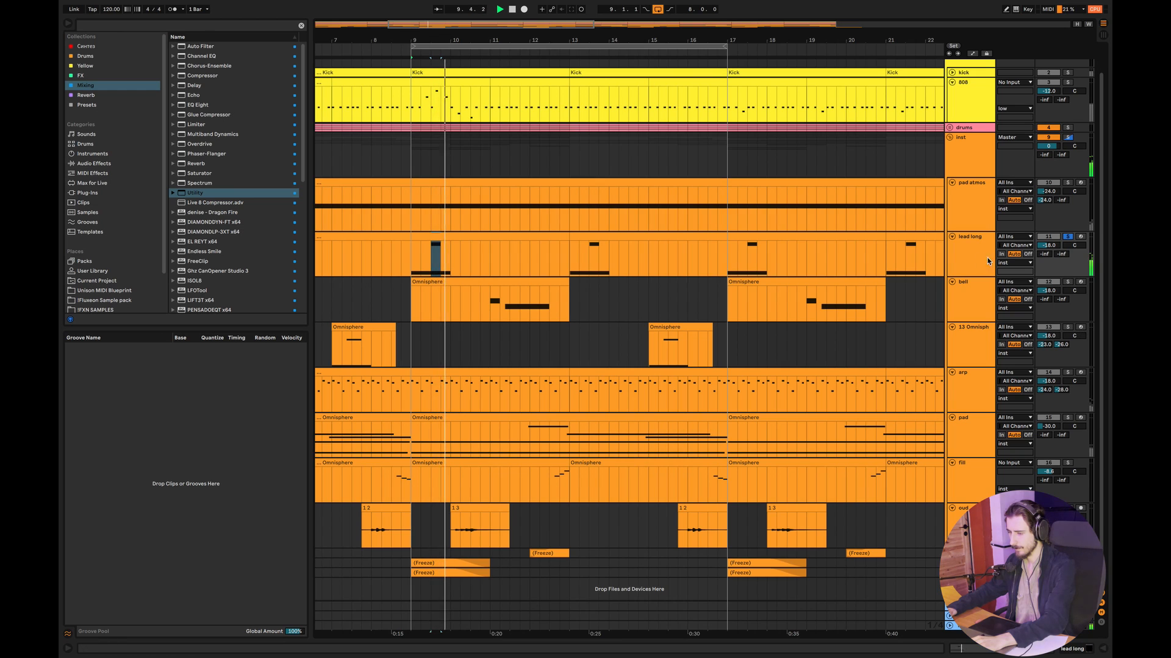
{"action": "scroll", "coordinate": [1070, 91], "scroll_direction": "up", "scroll_amount": 1}
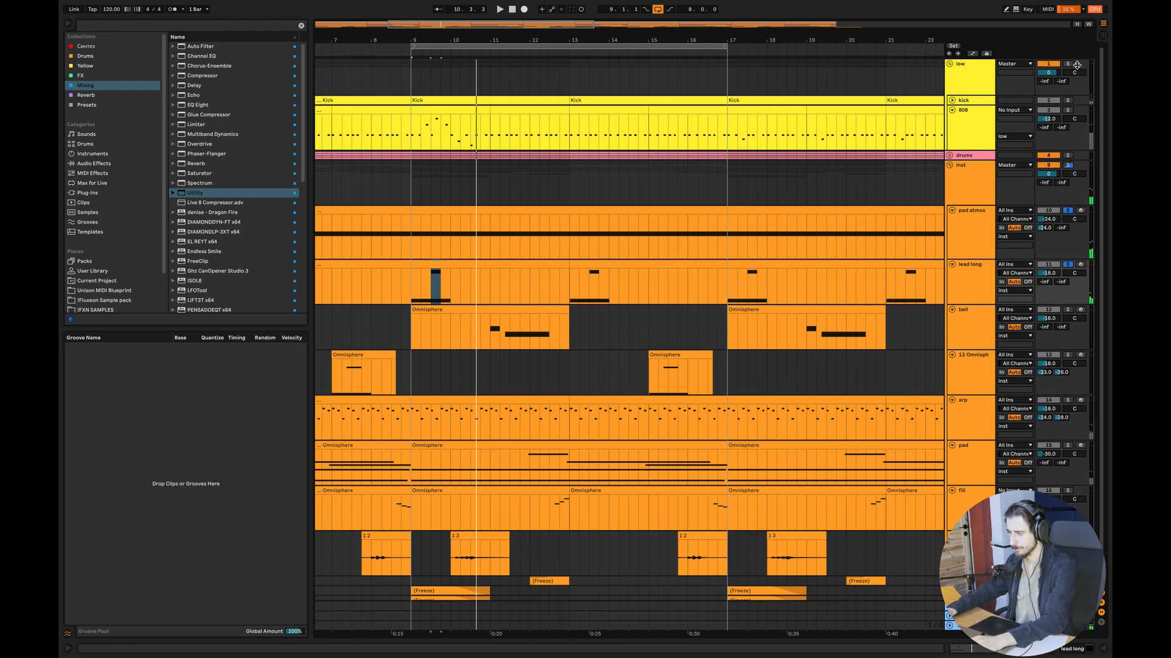
{"action": "left_click", "coordinate": [1068, 64]}
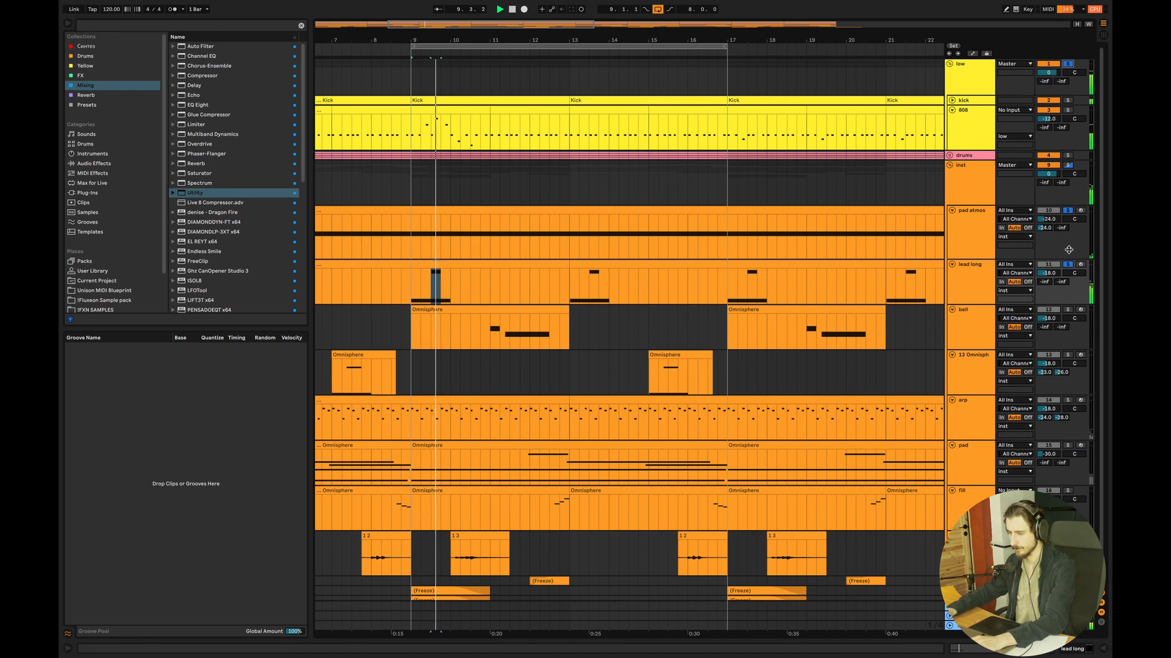
- Replace the 808 clip at bars 9 to 11 with the root-note clip from bar 11 and duplicate it up to bar 17
{"action": "left_click_drag", "start_coordinate": [536, 110], "coordinate": [452, 114]}
{"action": "key", "text": "ctrl+d"}
{"action": "key", "text": "ctrl+d"}
{"action": "key", "text": "ctrl+d"}
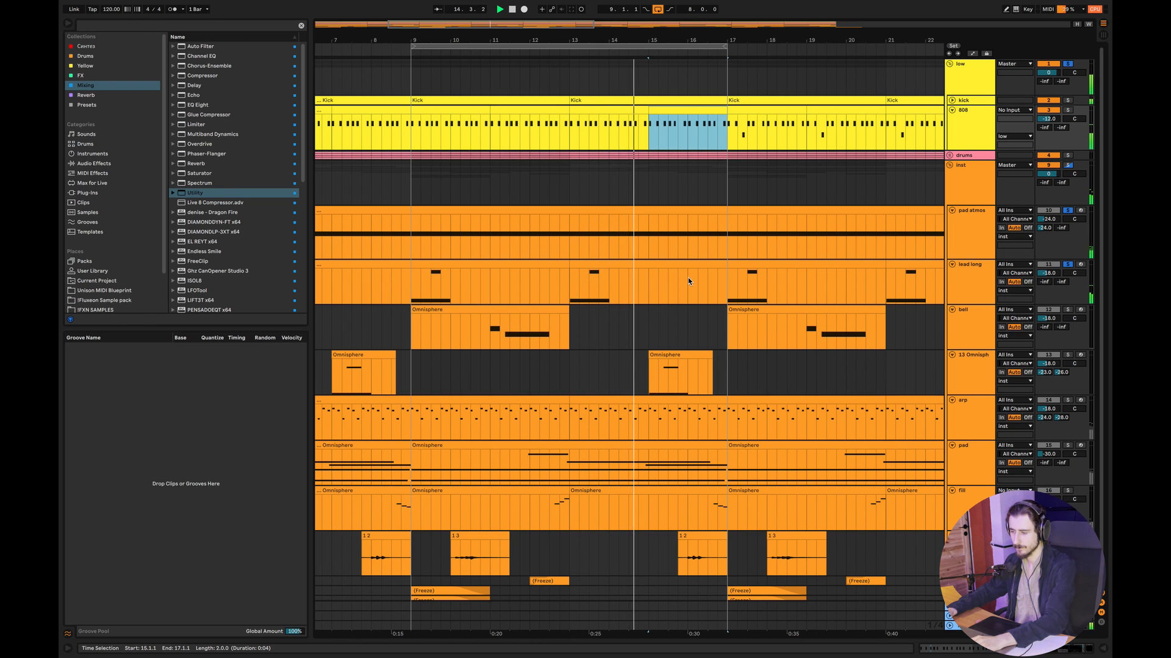
{"action": "left_click", "coordinate": [412, 281]}
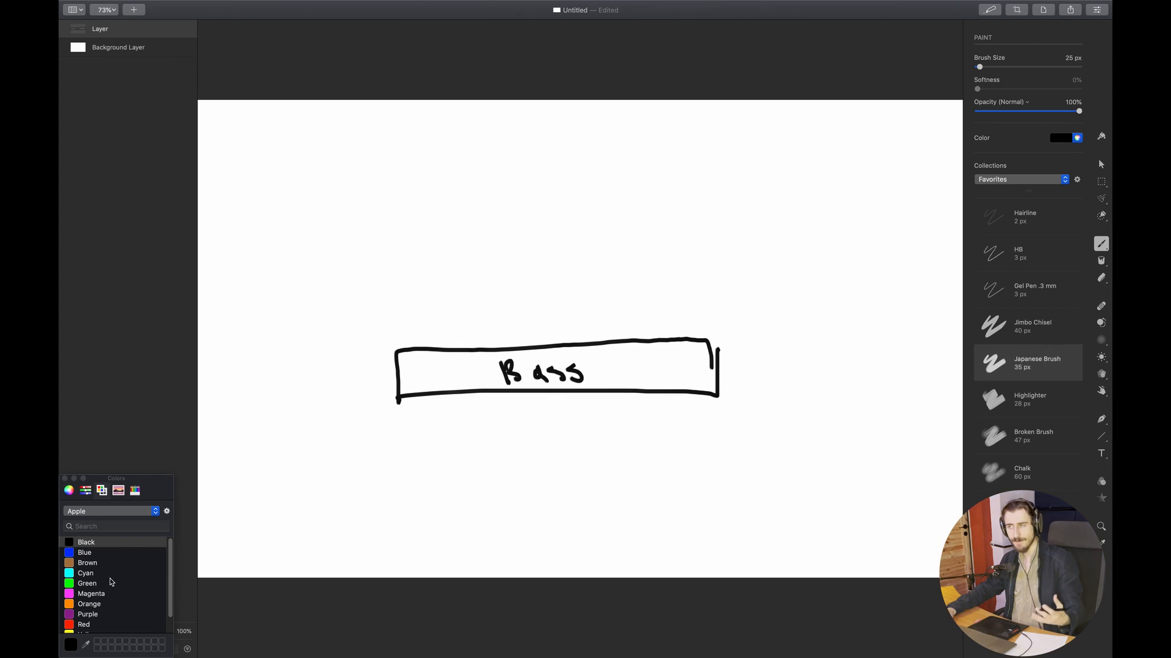
- Draw a blue box below the Bass box and label it "Atmos"
{"action": "left_click", "coordinate": [89, 554]}
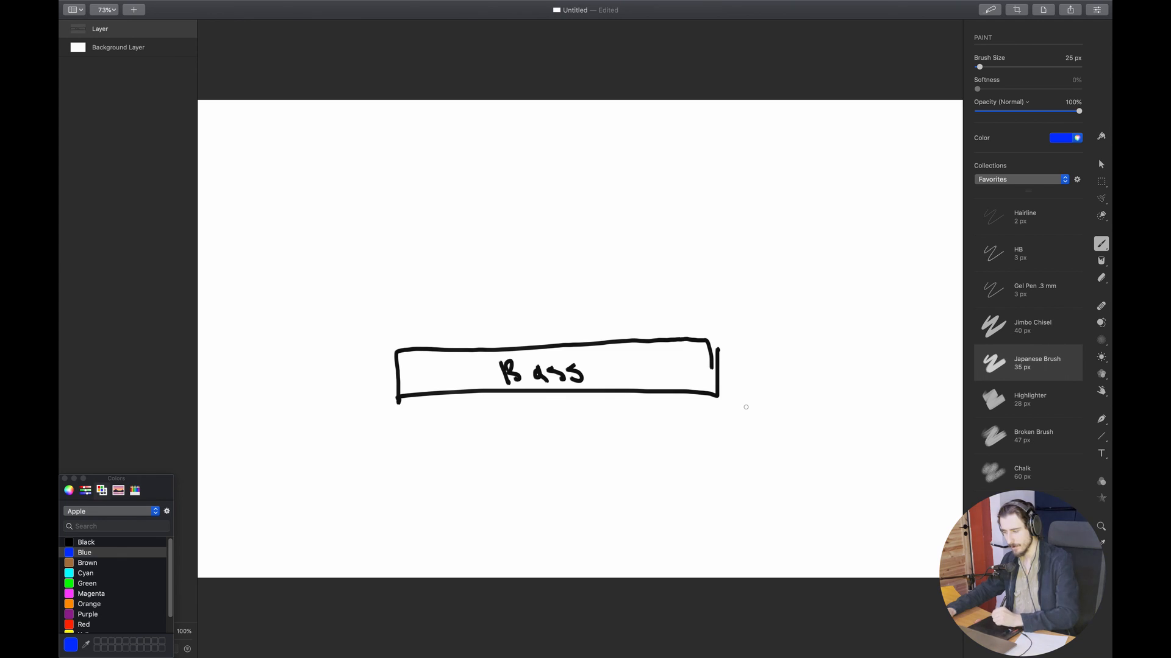
{"action": "mouse_move", "coordinate": [740, 419]}
{"action": "left_mouse_down"}
{"action": "mouse_move", "coordinate": [622, 470]}
{"action": "mouse_move", "coordinate": [445, 466]}
{"action": "left_mouse_up"}
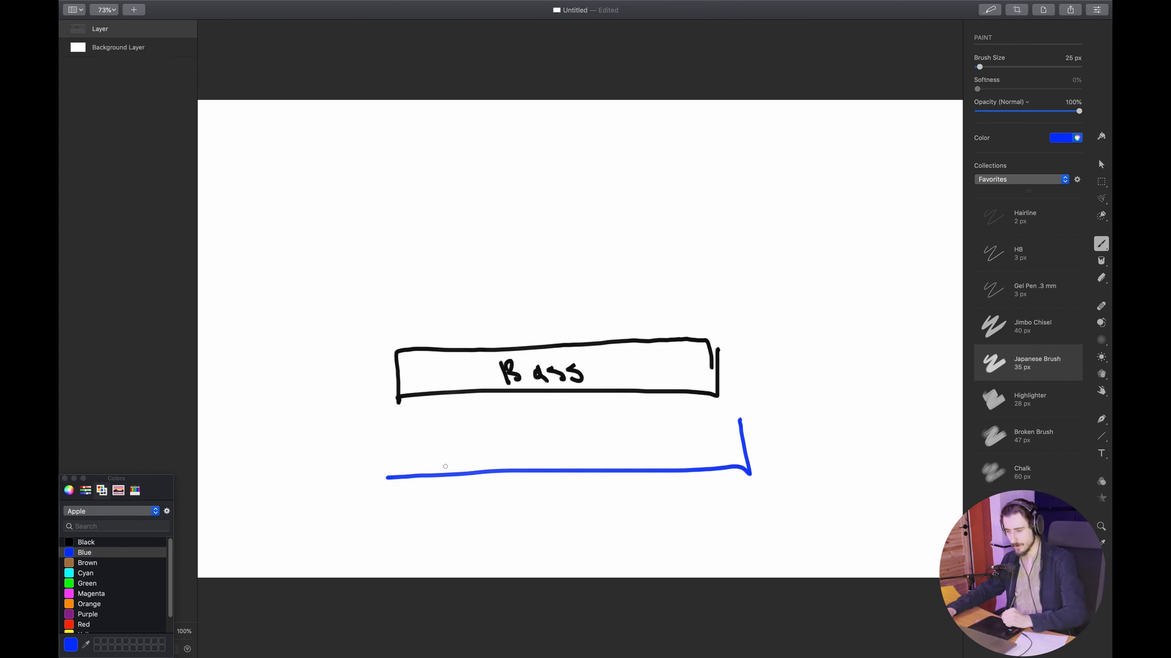
{"action": "mouse_move", "coordinate": [377, 480]}
{"action": "left_mouse_down"}
{"action": "mouse_move", "coordinate": [377, 452]}
{"action": "mouse_move", "coordinate": [493, 429]}
{"action": "mouse_move", "coordinate": [738, 421]}
{"action": "left_mouse_up"}
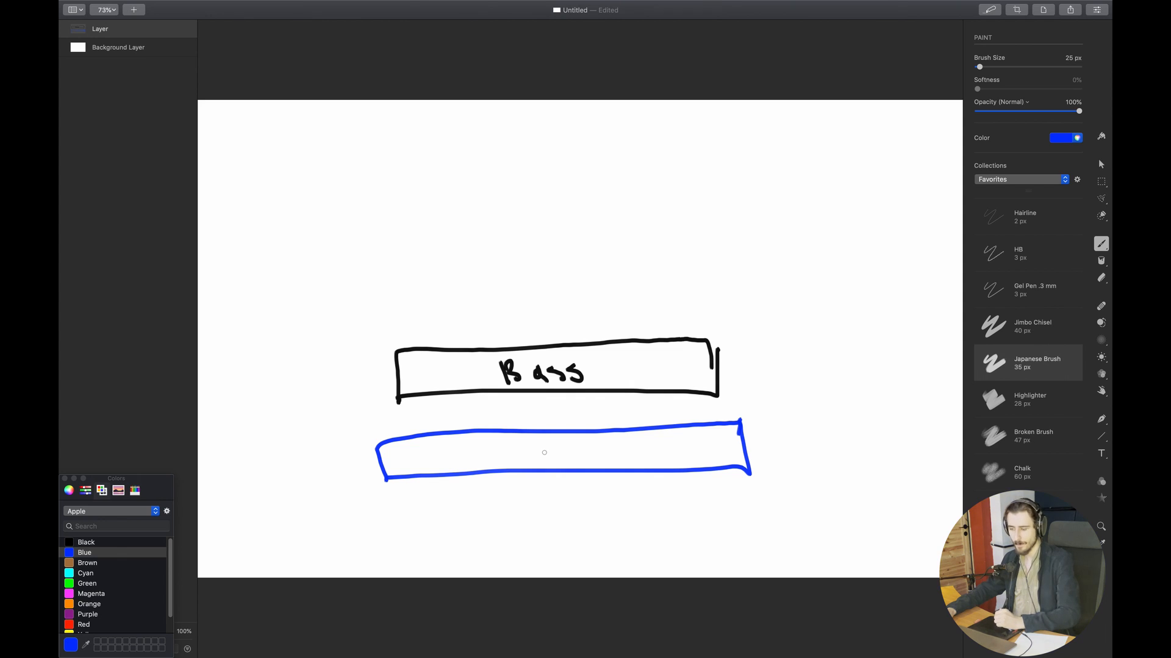
{"action": "mouse_move", "coordinate": [485, 468]}
{"action": "left_mouse_down"}
{"action": "mouse_move", "coordinate": [493, 444]}
{"action": "mouse_move", "coordinate": [501, 467]}
{"action": "left_mouse_up"}
{"action": "mouse_move", "coordinate": [488, 458]}
{"action": "left_mouse_down"}
{"action": "mouse_move", "coordinate": [514, 466]}
{"action": "mouse_move", "coordinate": [536, 447]}
{"action": "mouse_move", "coordinate": [556, 457]}
{"action": "mouse_move", "coordinate": [577, 445]}
{"action": "mouse_move", "coordinate": [592, 459]}
{"action": "left_mouse_up"}
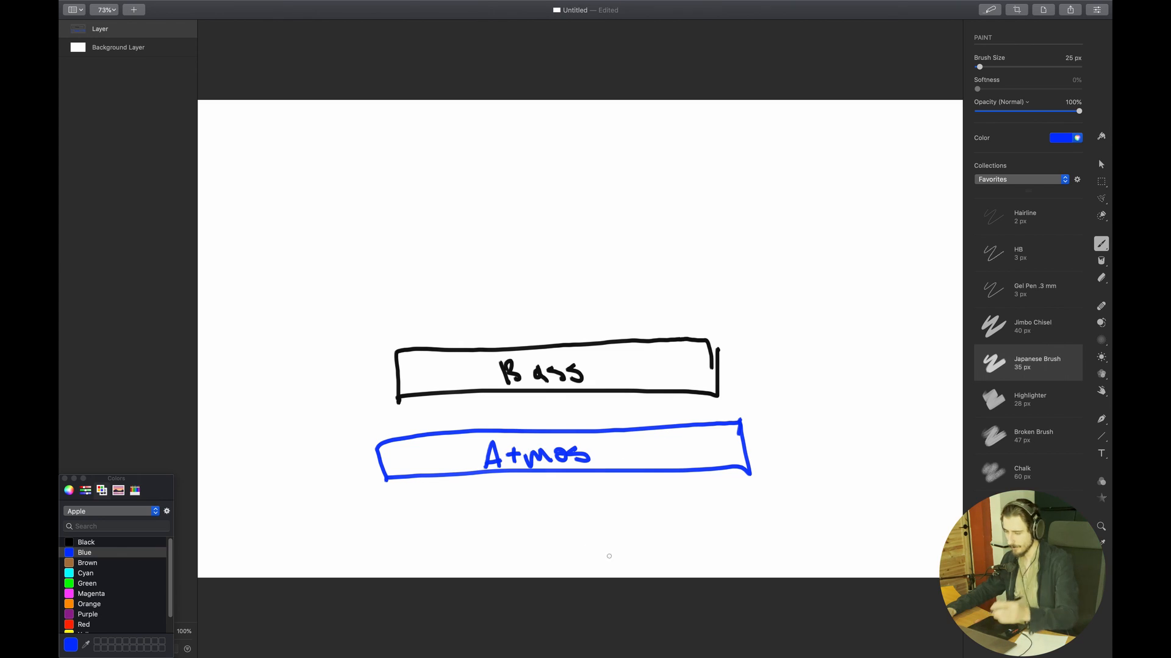
- Write "(Pads/FX/Long sounds)" in blue below the Atmos box
{"action": "mouse_move", "coordinate": [446, 504]}
{"action": "left_mouse_down"}
{"action": "mouse_move", "coordinate": [441, 553]}
{"action": "mouse_move", "coordinate": [461, 519]}
{"action": "mouse_move", "coordinate": [472, 540]}
{"action": "mouse_move", "coordinate": [516, 545]}
{"action": "left_mouse_up"}
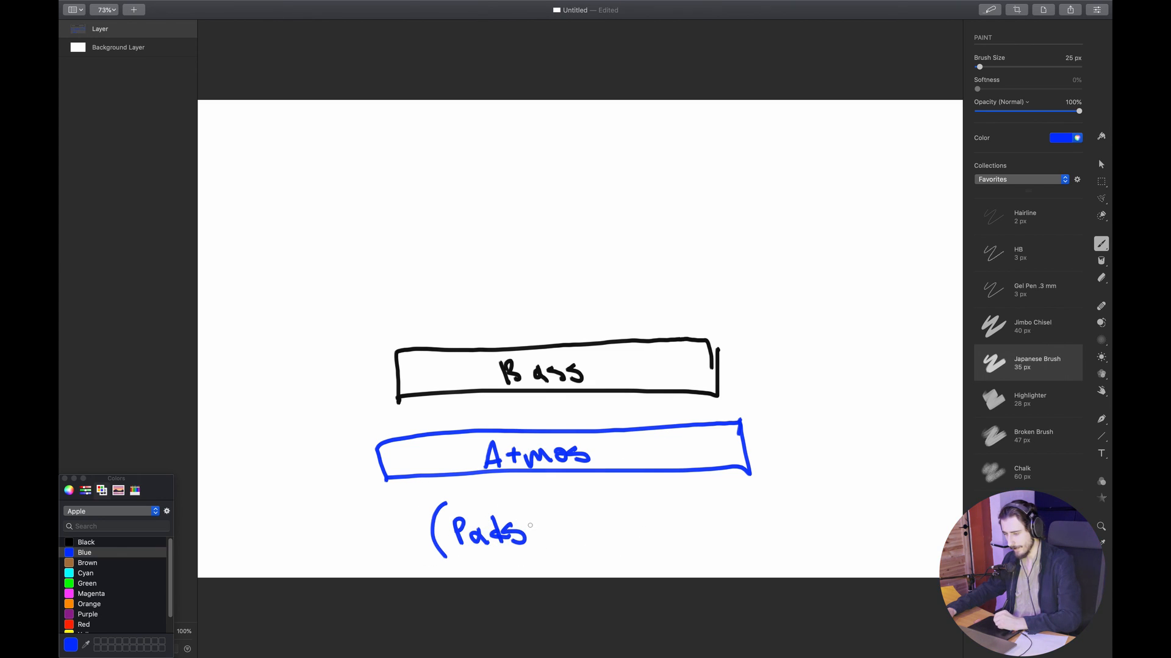
{"action": "left_click_drag", "start_coordinate": [537, 500], "coordinate": [532, 563]}
{"action": "left_click_drag", "start_coordinate": [547, 517], "coordinate": [550, 552]}
{"action": "mouse_move", "coordinate": [545, 518]}
{"action": "left_mouse_down"}
{"action": "mouse_move", "coordinate": [567, 515]}
{"action": "mouse_move", "coordinate": [564, 532]}
{"action": "mouse_move", "coordinate": [589, 551]}
{"action": "left_mouse_up"}
{"action": "left_click_drag", "start_coordinate": [588, 524], "coordinate": [573, 550]}
{"action": "mouse_move", "coordinate": [611, 502]}
{"action": "left_mouse_down"}
{"action": "mouse_move", "coordinate": [606, 563]}
{"action": "mouse_move", "coordinate": [679, 553]}
{"action": "mouse_move", "coordinate": [692, 570]}
{"action": "mouse_move", "coordinate": [749, 543]}
{"action": "mouse_move", "coordinate": [792, 550]}
{"action": "mouse_move", "coordinate": [799, 517]}
{"action": "mouse_move", "coordinate": [810, 548]}
{"action": "left_mouse_up"}
{"action": "left_click_drag", "start_coordinate": [828, 506], "coordinate": [832, 575]}
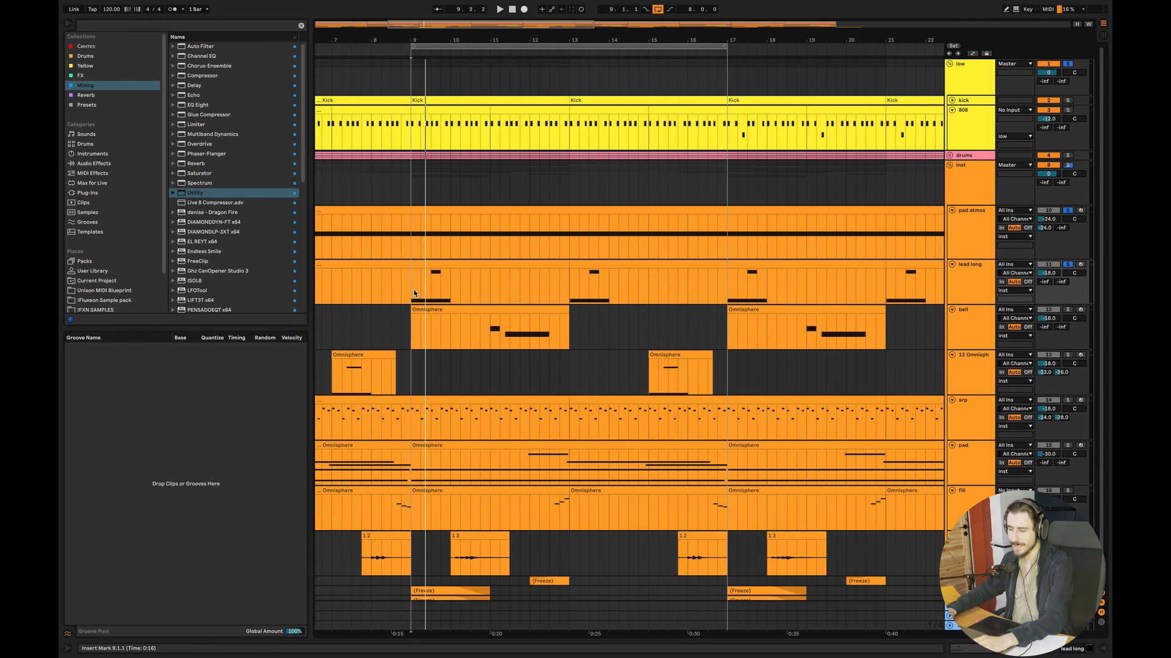
- Switch to Ableton Live and play from bar 9 with the low and drums groups soloed, adding pad atmos and lead long to the solo
{"action": "key", "text": "space"}
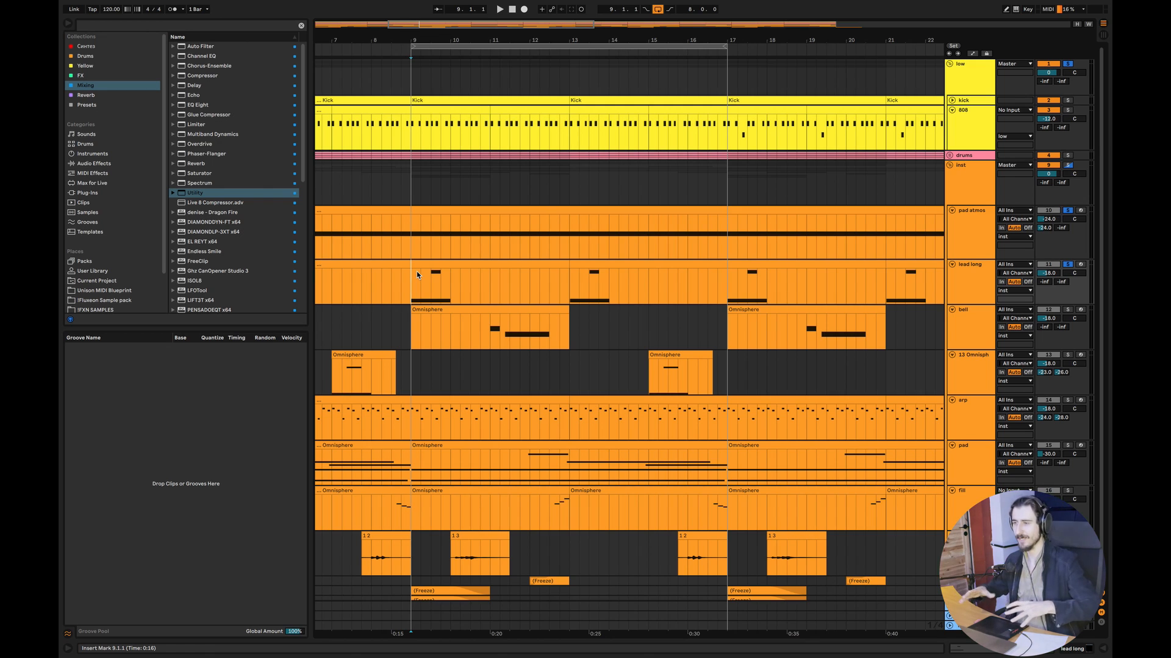
{"action": "key", "text": "space"}
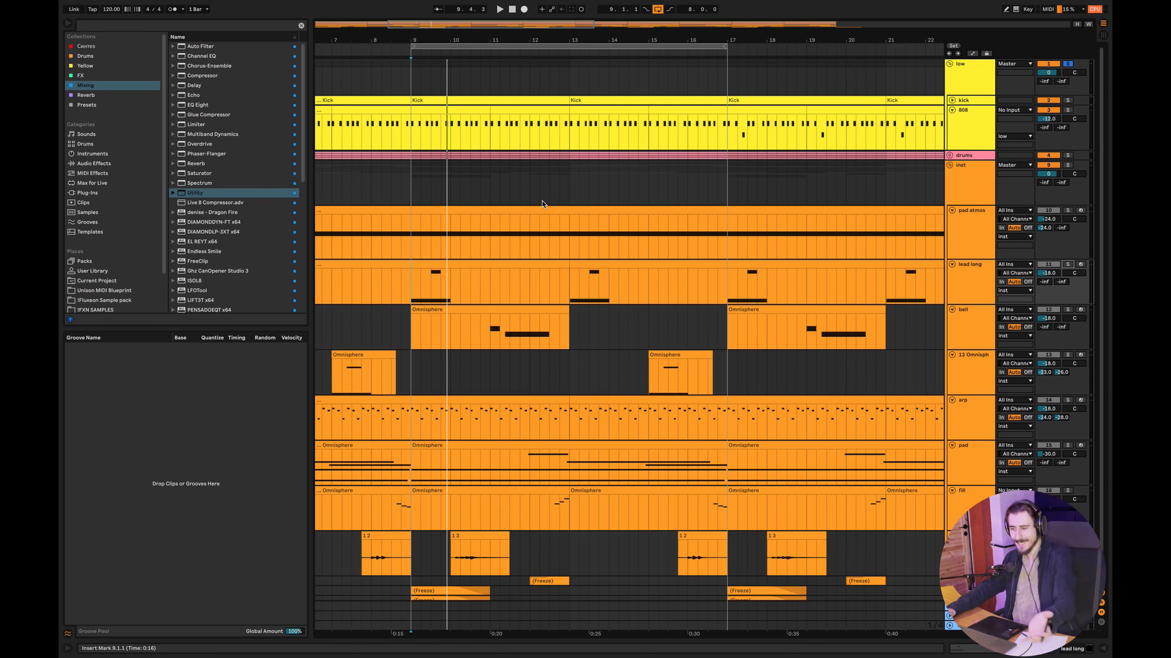
{"action": "key", "text": "space"}
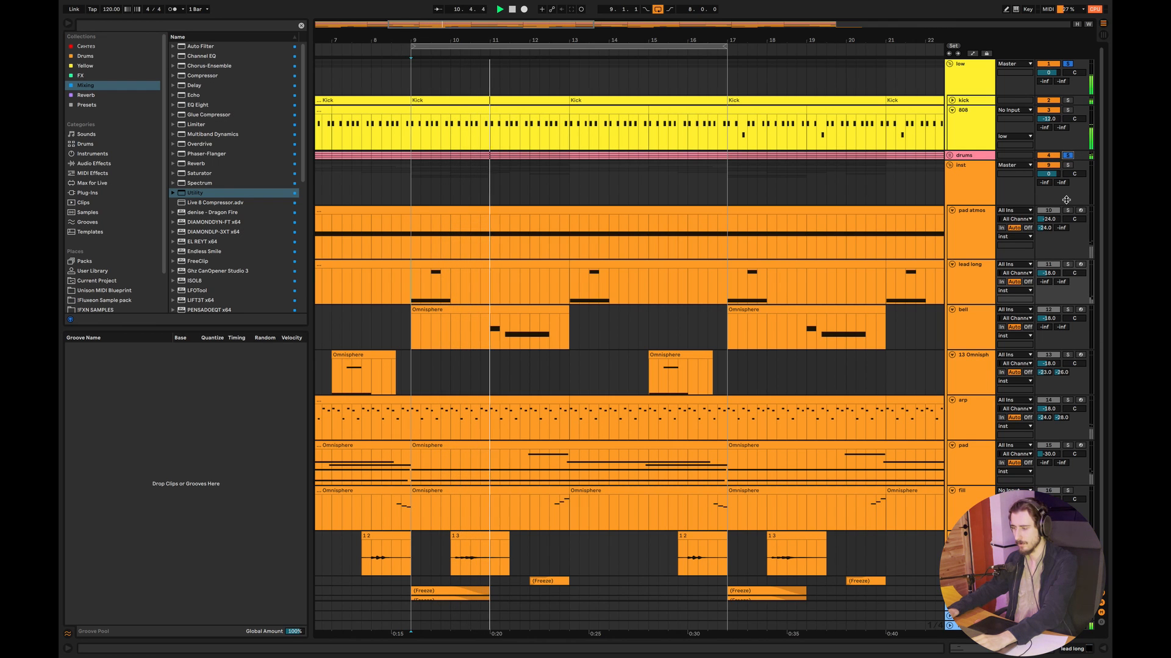
{"action": "left_click", "coordinate": [1067, 211]}
{"action": "left_click", "coordinate": [1068, 264]}
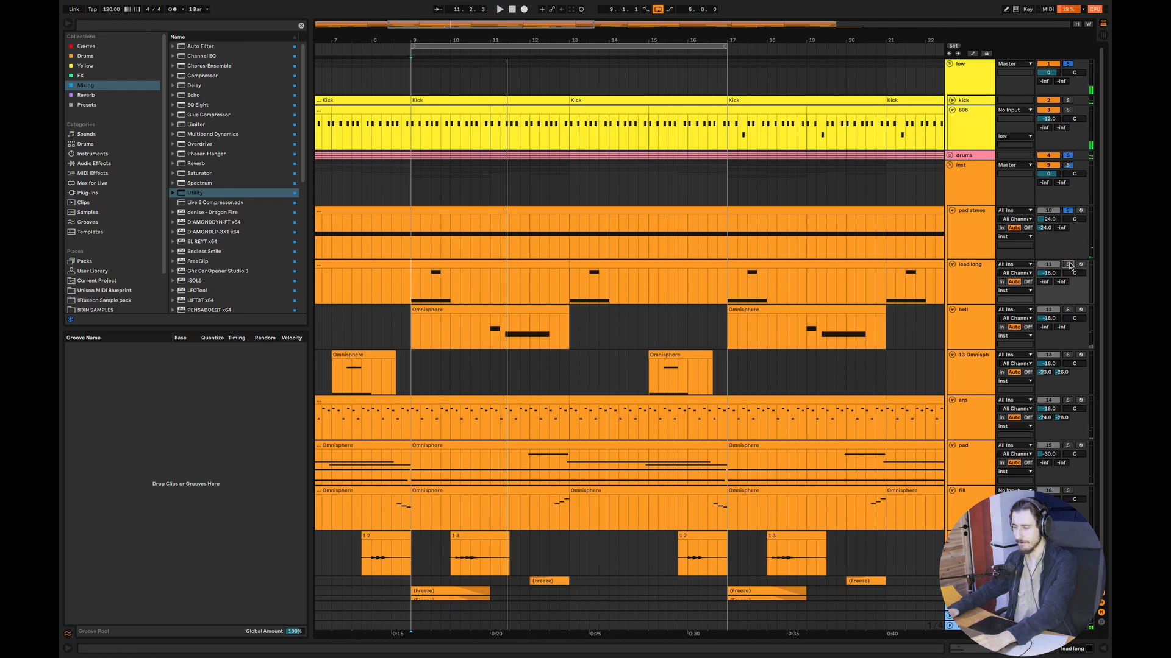
{"action": "key", "text": "space"}
- Add the pad track to the solo during playback and inspect the notes of its Omnisphere clip at bar 9
{"action": "key", "text": "space"}
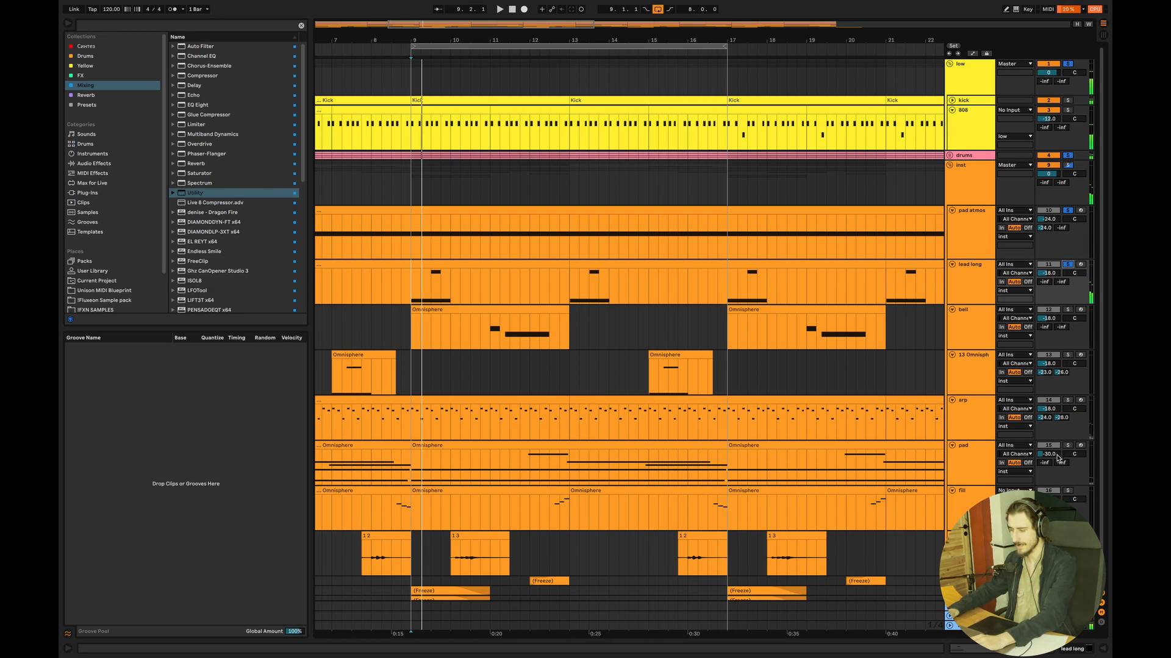
{"action": "left_click", "coordinate": [1068, 445]}
{"action": "key", "text": "space"}
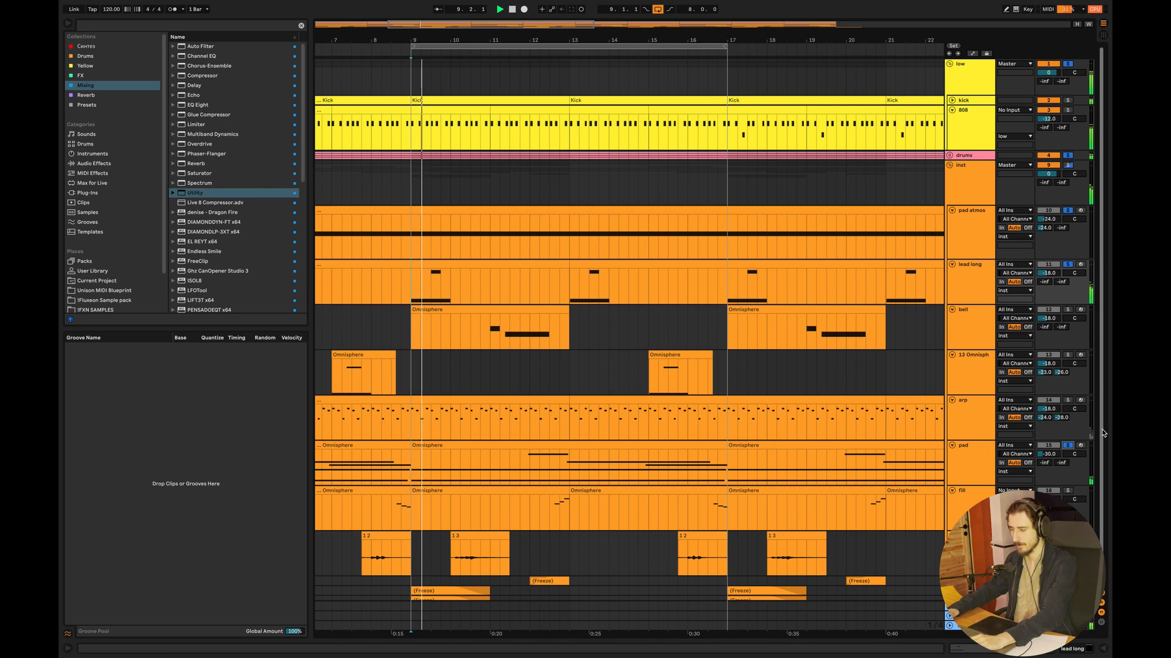
{"action": "scroll", "coordinate": [762, 487], "scroll_direction": "down", "scroll_amount": 1}
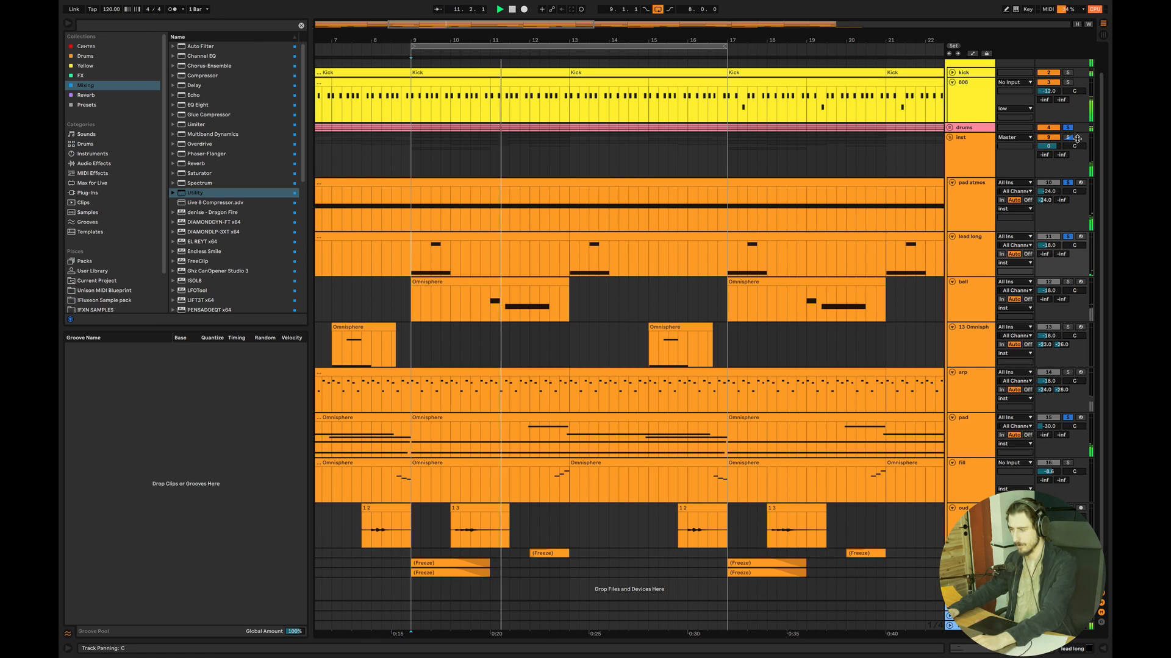
{"action": "double_click", "coordinate": [588, 423]}
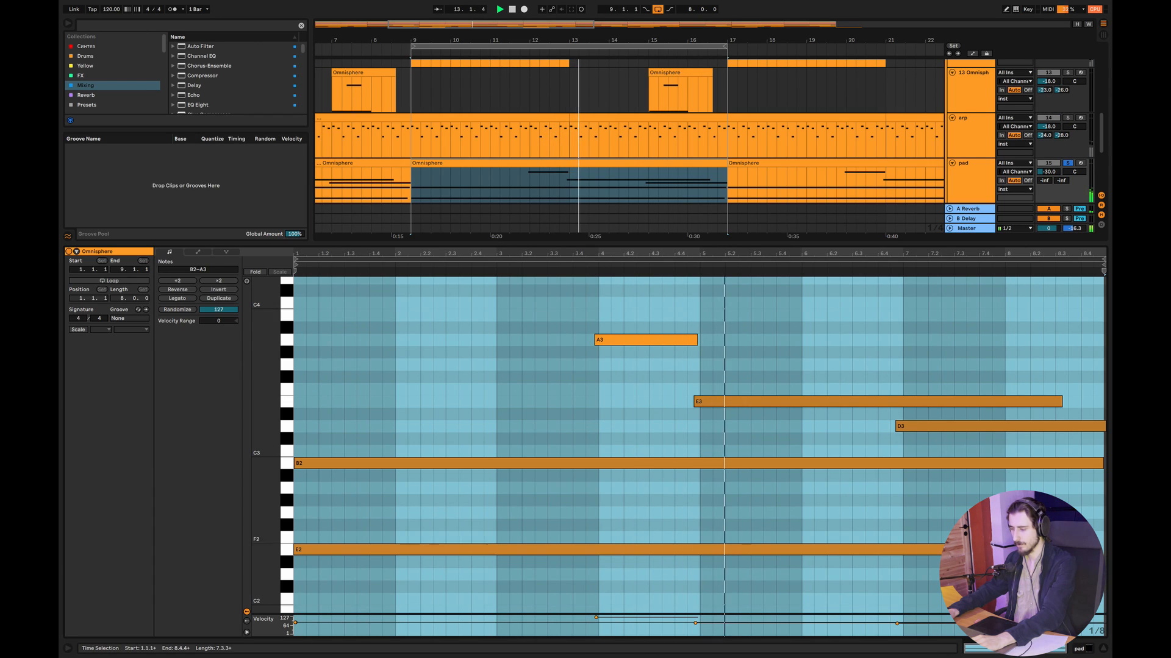
{"action": "left_click", "coordinate": [1102, 648]}
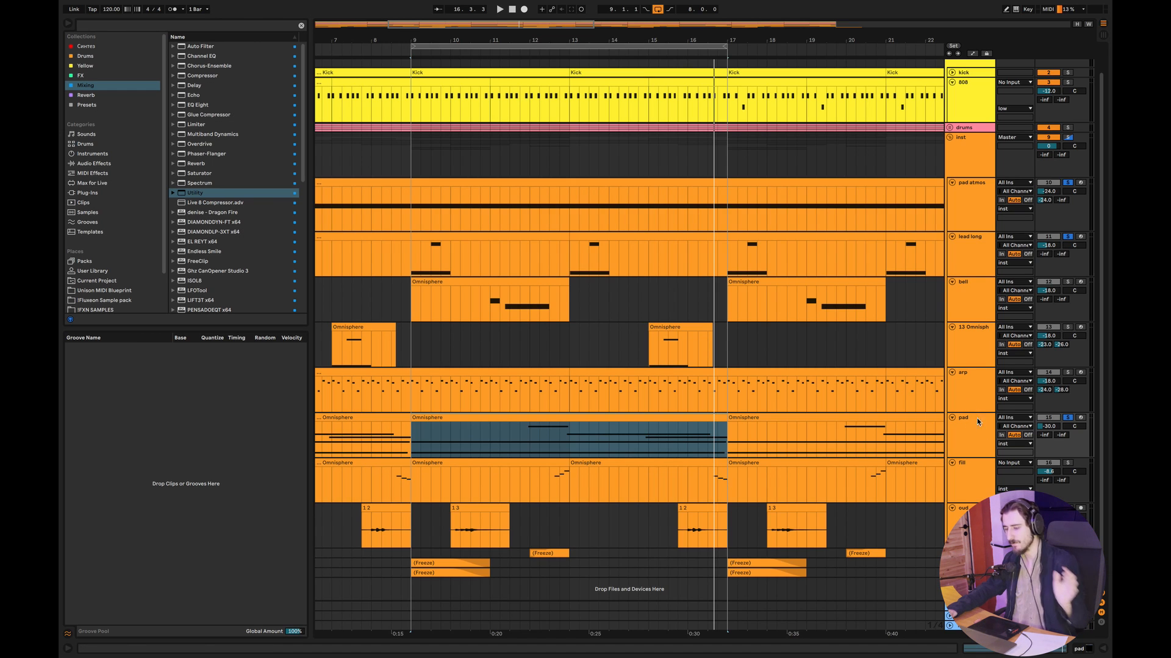
- Solo only the arp track and play its clip from bar 9 with the clip's notes open
{"action": "left_click", "coordinate": [466, 371]}
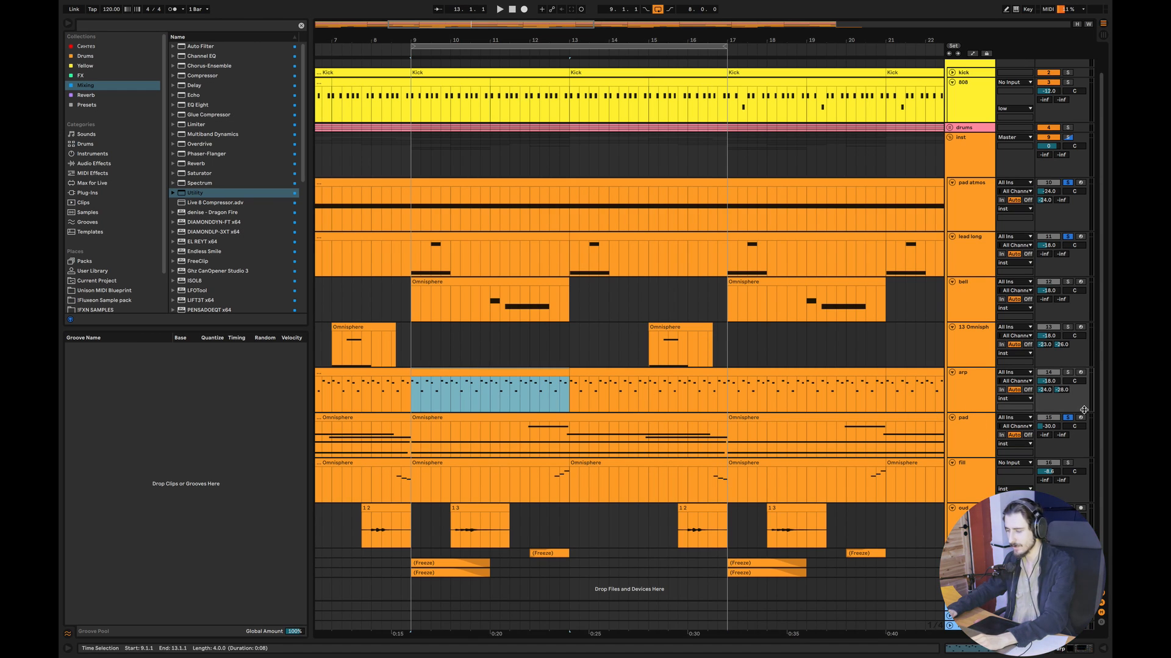
{"action": "left_click", "coordinate": [1068, 371]}
{"action": "double_click", "coordinate": [416, 402]}
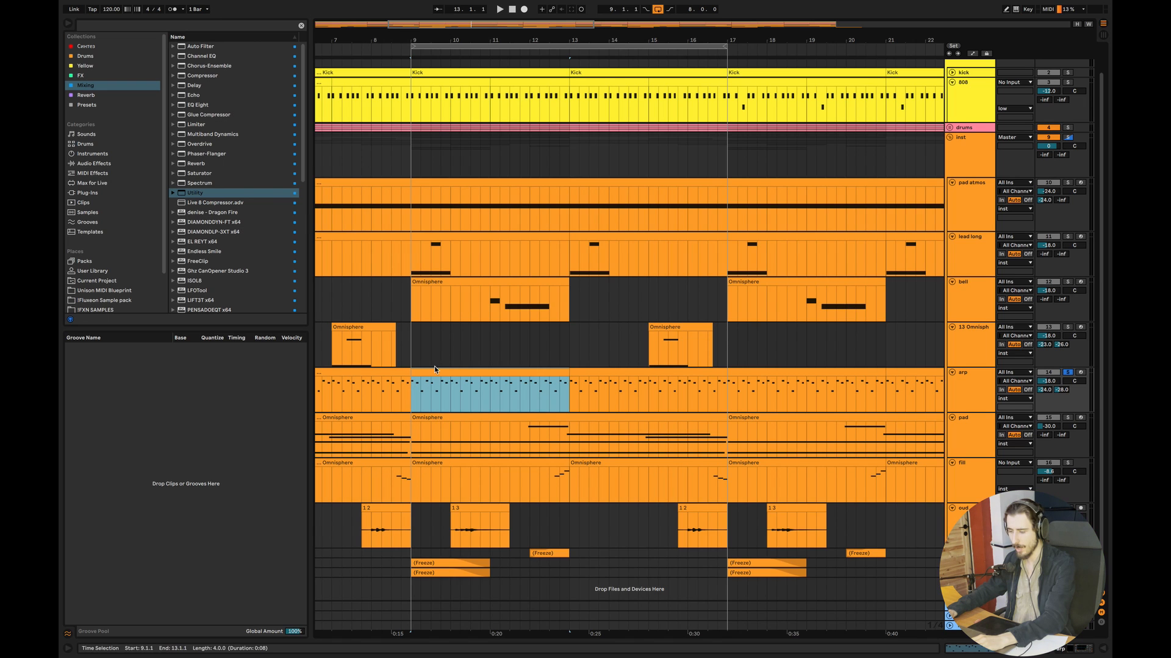
{"action": "left_click", "coordinate": [336, 424]}
{"action": "key", "text": "space"}
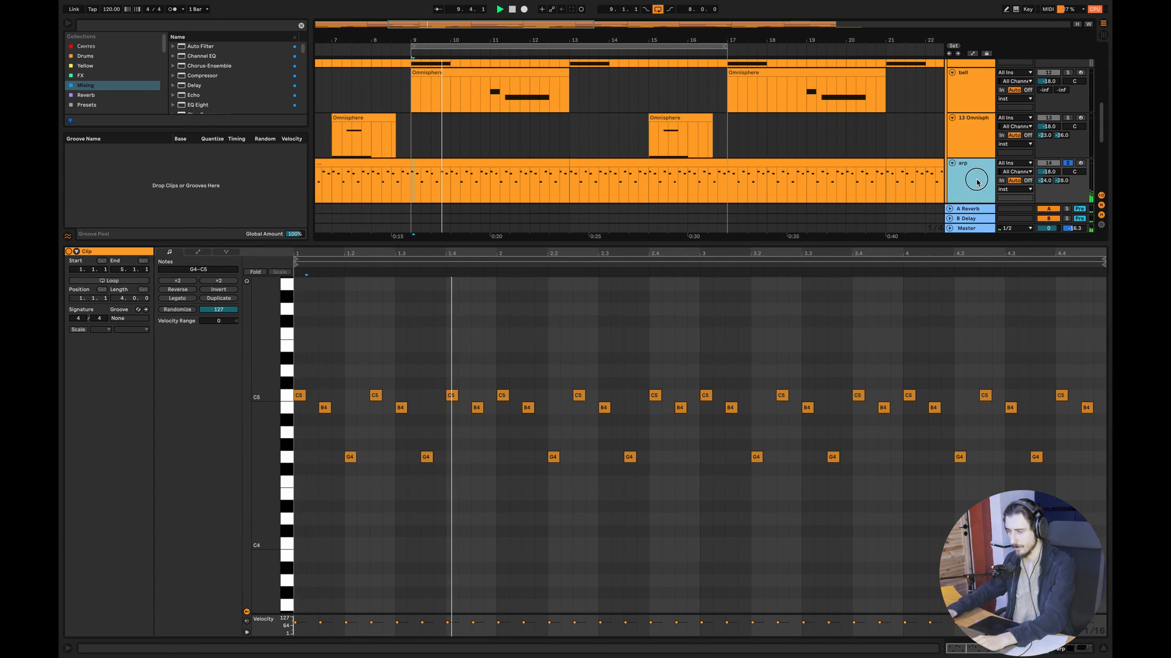
- View the arp track's device chain during playback, and hide the detail view to restore the full arrangement
{"action": "key", "text": "shift+Tab"}
{"action": "left_click", "coordinate": [158, 545]}
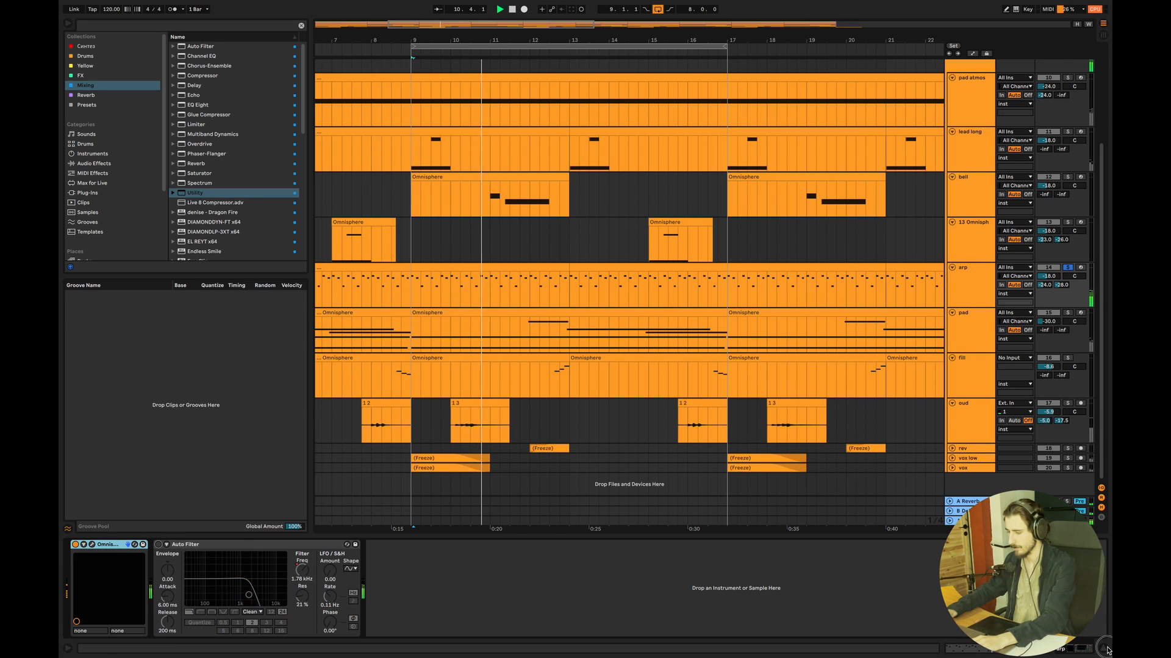
{"action": "key", "text": "ctrl+alt+l"}
{"action": "left_click", "coordinate": [972, 391]}
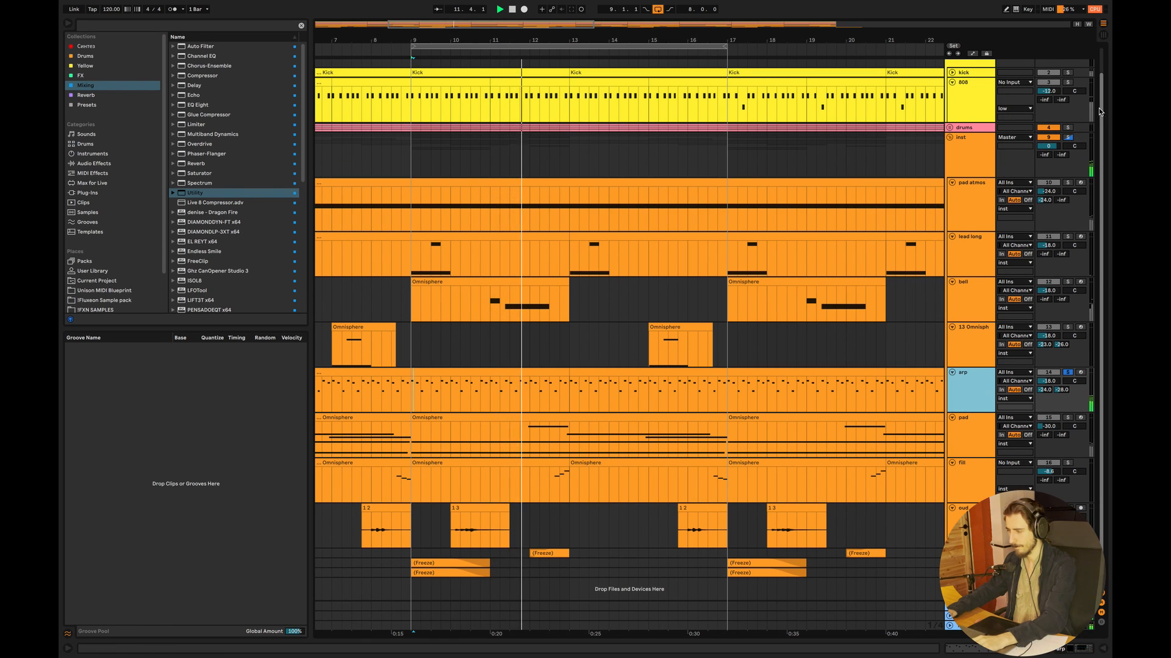
- Add the low group, pad atmos and lead long to the solo alongside the playing arp
{"action": "scroll", "coordinate": [1012, 366], "scroll_direction": "up", "scroll_amount": 2}
{"action": "left_click", "coordinate": [1068, 63]}
{"action": "left_click", "coordinate": [1068, 209]}
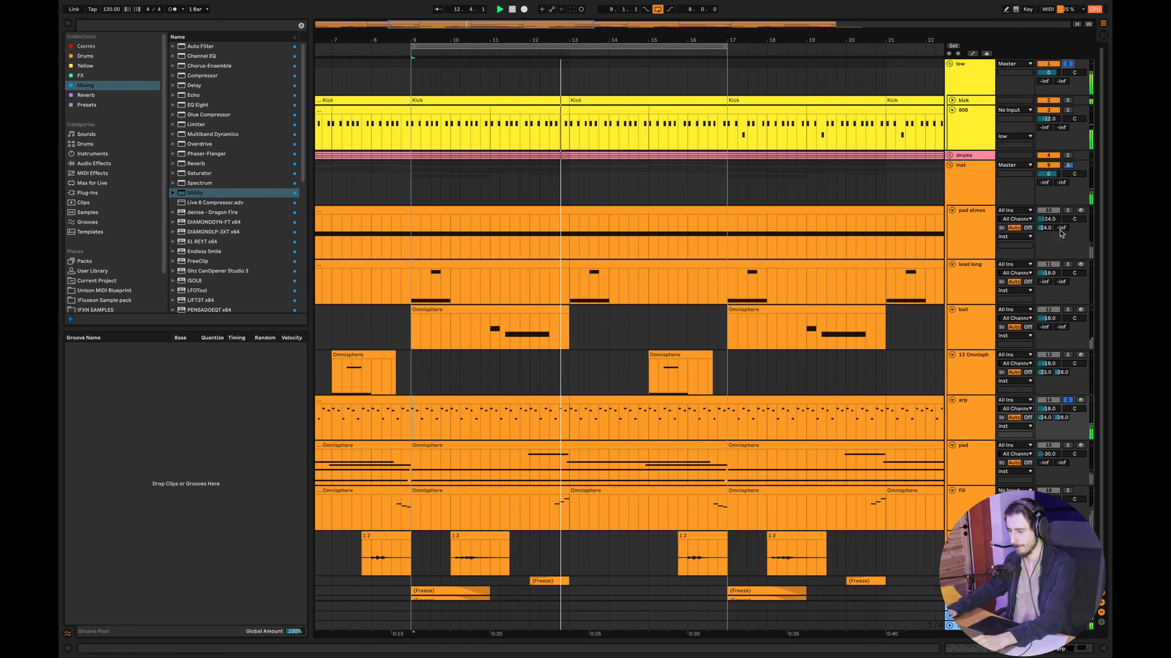
{"action": "left_click", "coordinate": [1067, 264]}
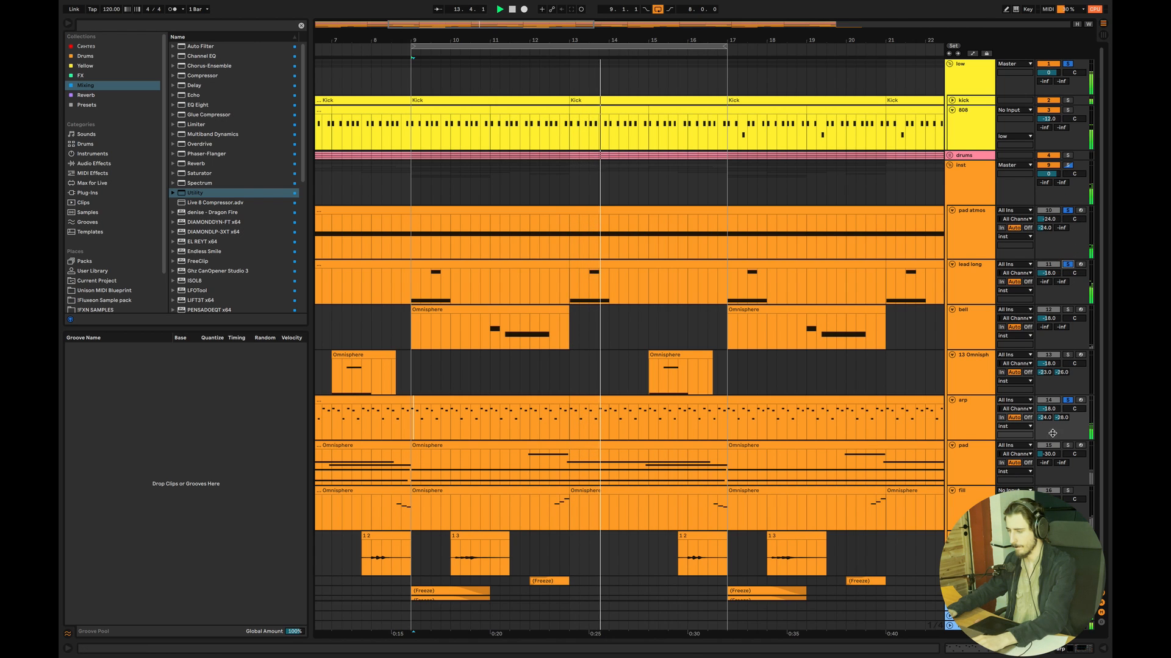
- Set the arp volume to -17.1 dB, and add the pad track to the solo at -35.6 dB
{"action": "mouse_move", "coordinate": [1048, 409]}
{"action": "left_mouse_down"}
{"action": "mouse_move", "coordinate": [1048, 425]}
{"action": "mouse_move", "coordinate": [1048, 407]}
{"action": "left_mouse_up"}
{"action": "left_click", "coordinate": [1067, 445]}
{"action": "left_click_drag", "start_coordinate": [1048, 454], "coordinate": [1048, 457]}
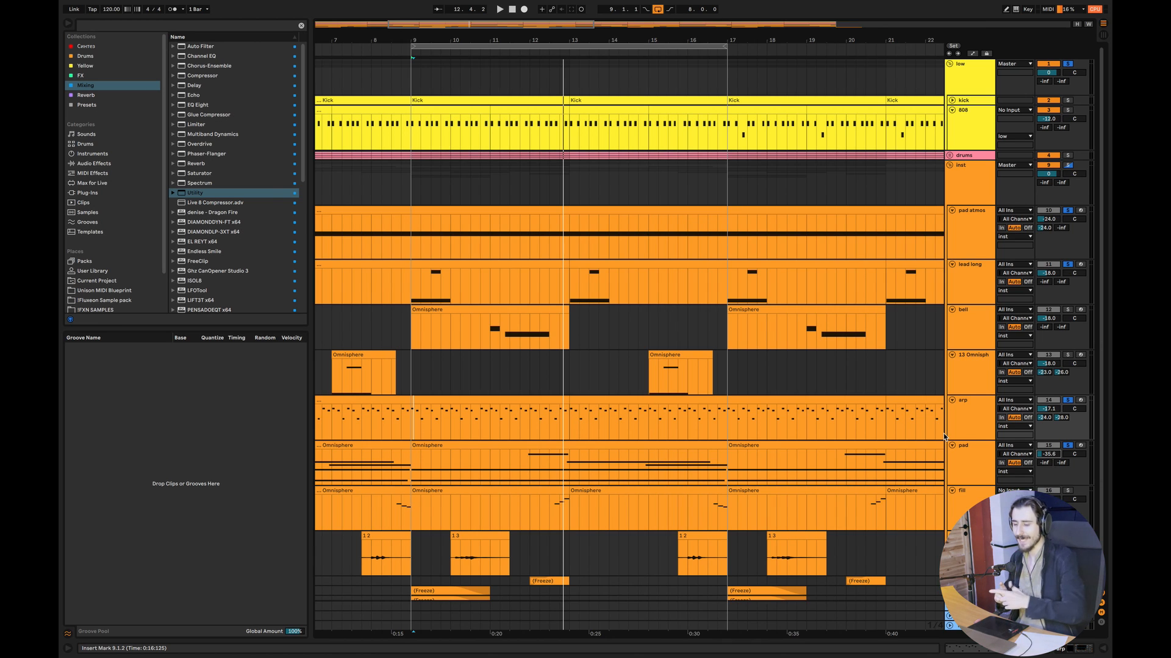
- Switch to Pixelmator Pro, draw an orange box labelled "Melodic" on top of Bass, and an orange arrow from it to Atmos
{"action": "key", "text": "super+Tab"}
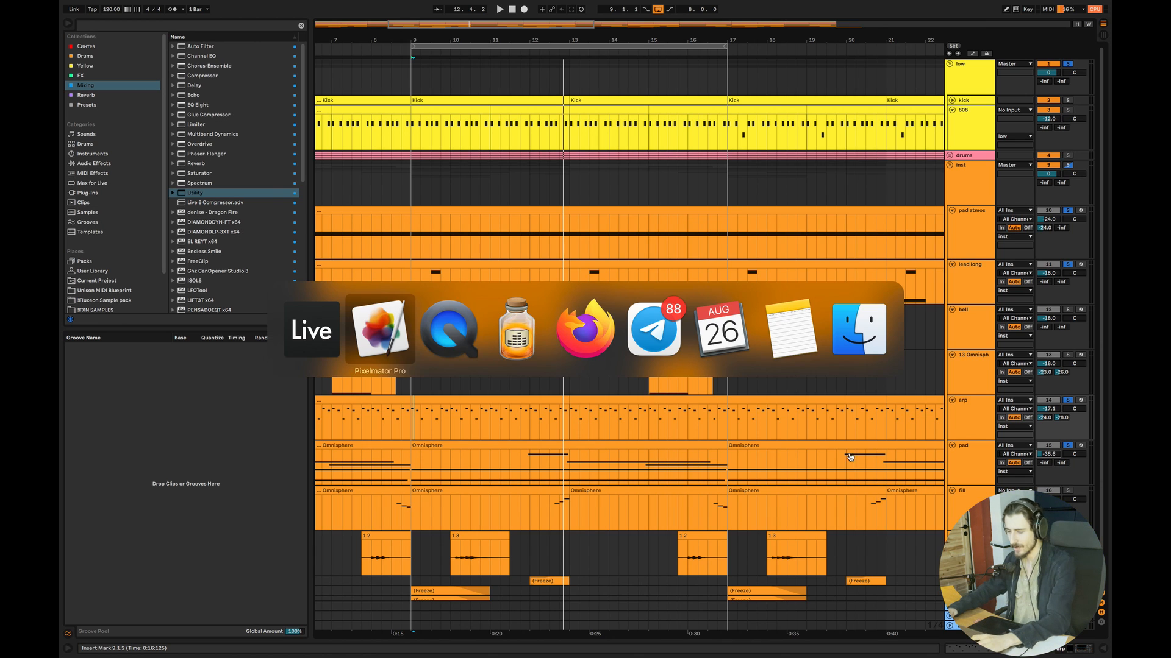
{"action": "left_click", "coordinate": [376, 336]}
{"action": "left_click", "coordinate": [98, 605]}
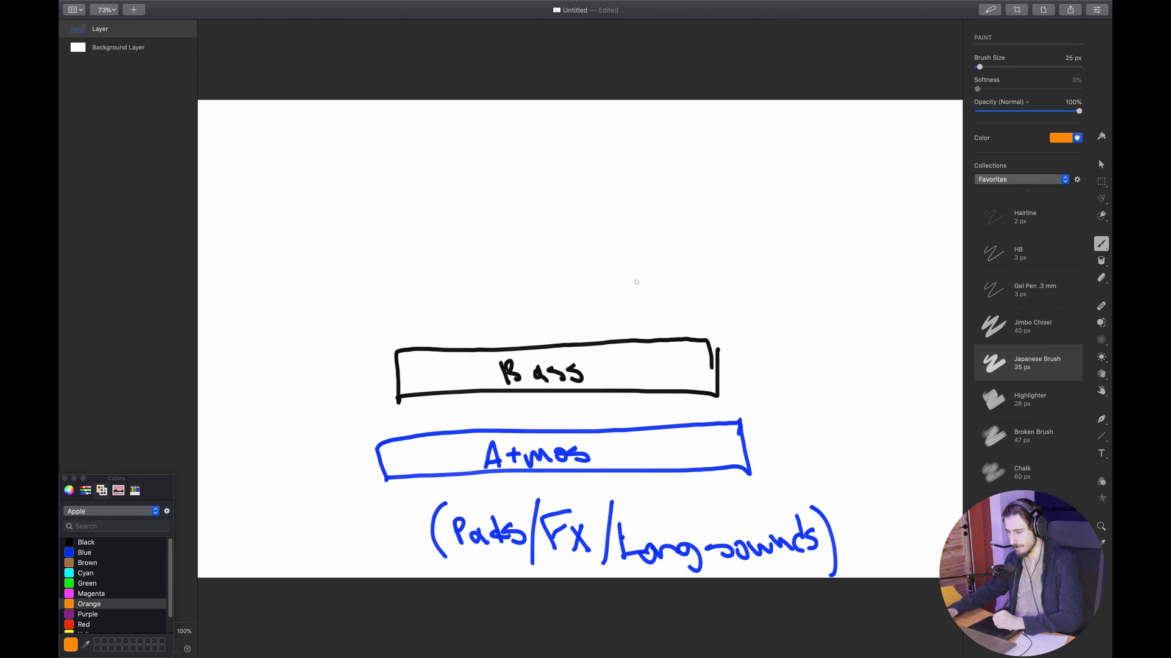
{"action": "mouse_move", "coordinate": [686, 335]}
{"action": "left_mouse_down"}
{"action": "mouse_move", "coordinate": [668, 261]}
{"action": "mouse_move", "coordinate": [436, 277]}
{"action": "mouse_move", "coordinate": [451, 353]}
{"action": "mouse_move", "coordinate": [470, 293]}
{"action": "mouse_move", "coordinate": [515, 322]}
{"action": "mouse_move", "coordinate": [585, 321]}
{"action": "left_mouse_up"}
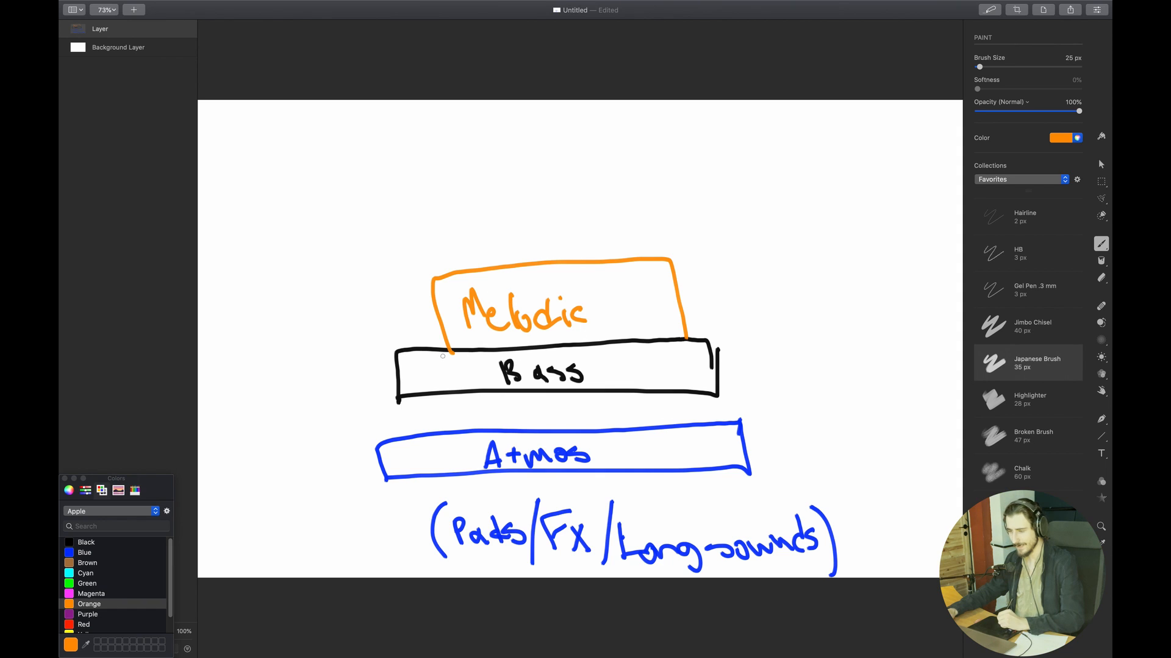
{"action": "mouse_move", "coordinate": [420, 310]}
{"action": "left_mouse_down"}
{"action": "mouse_move", "coordinate": [335, 400]}
{"action": "mouse_move", "coordinate": [365, 439]}
{"action": "mouse_move", "coordinate": [353, 444]}
{"action": "mouse_move", "coordinate": [361, 435]}
{"action": "left_mouse_up"}
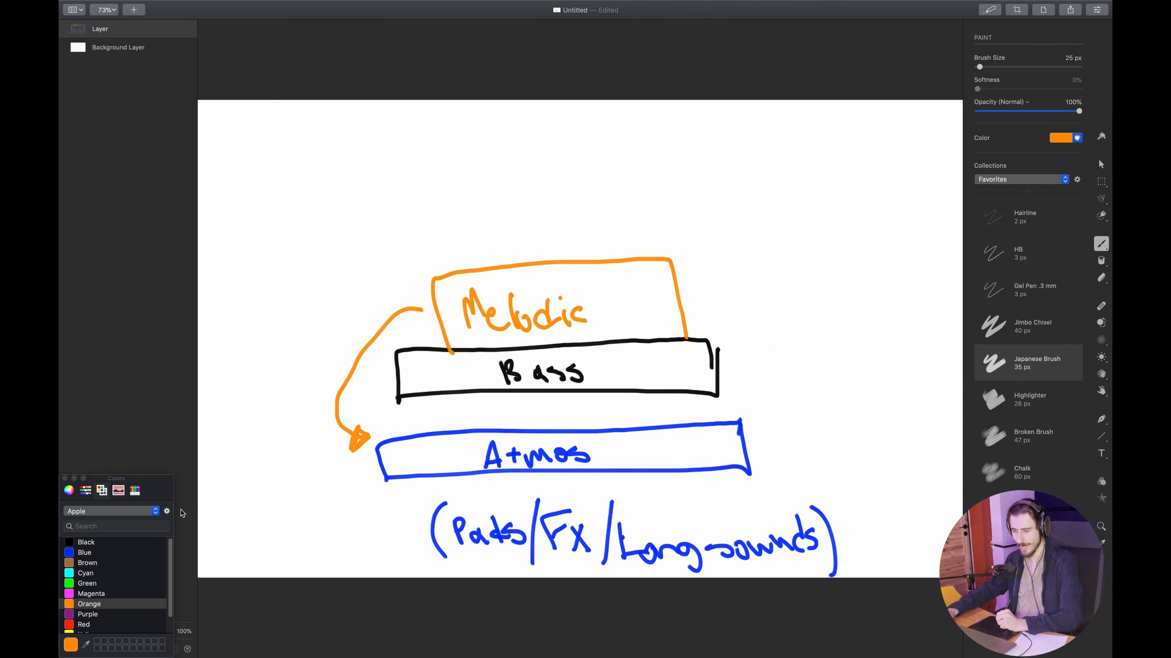
- Draw three black arrows pointing at the right ends of the Atmos, Bass and Melodic boxes
{"action": "left_click", "coordinate": [101, 545]}
{"action": "mouse_move", "coordinate": [816, 427]}
{"action": "left_mouse_down"}
{"action": "mouse_move", "coordinate": [770, 454]}
{"action": "mouse_move", "coordinate": [776, 444]}
{"action": "left_mouse_up"}
{"action": "mouse_move", "coordinate": [783, 334]}
{"action": "left_mouse_down"}
{"action": "mouse_move", "coordinate": [726, 378]}
{"action": "mouse_move", "coordinate": [752, 356]}
{"action": "left_mouse_up"}
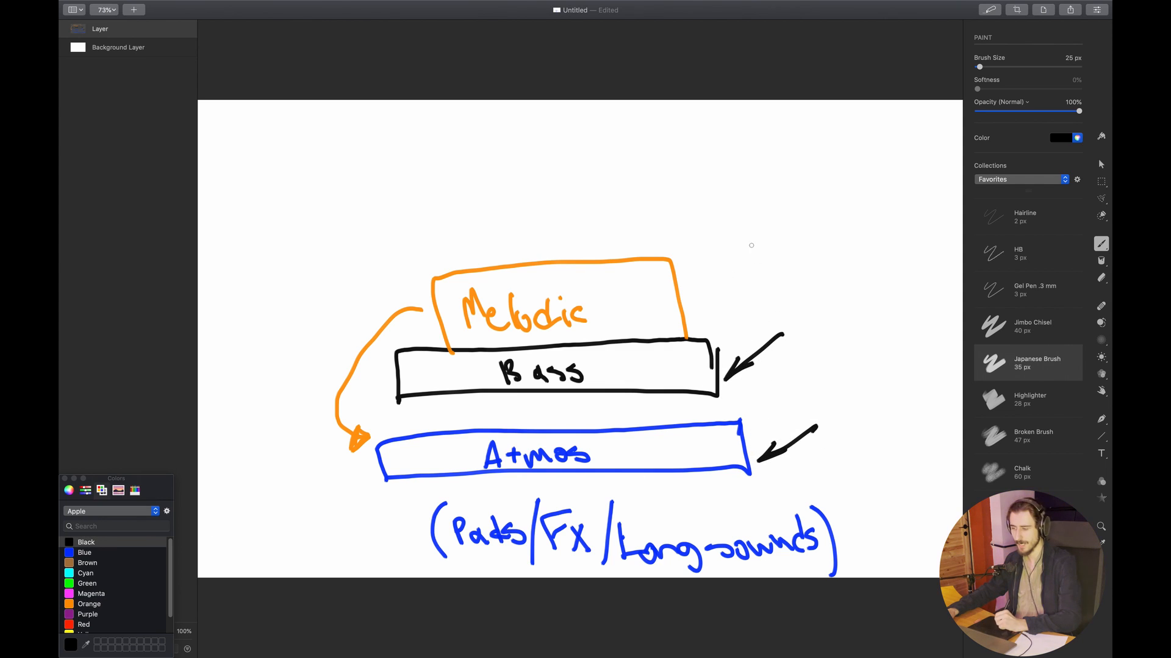
{"action": "mouse_move", "coordinate": [746, 246]}
{"action": "left_mouse_down"}
{"action": "mouse_move", "coordinate": [693, 294]}
{"action": "mouse_move", "coordinate": [721, 261]}
{"action": "left_mouse_up"}
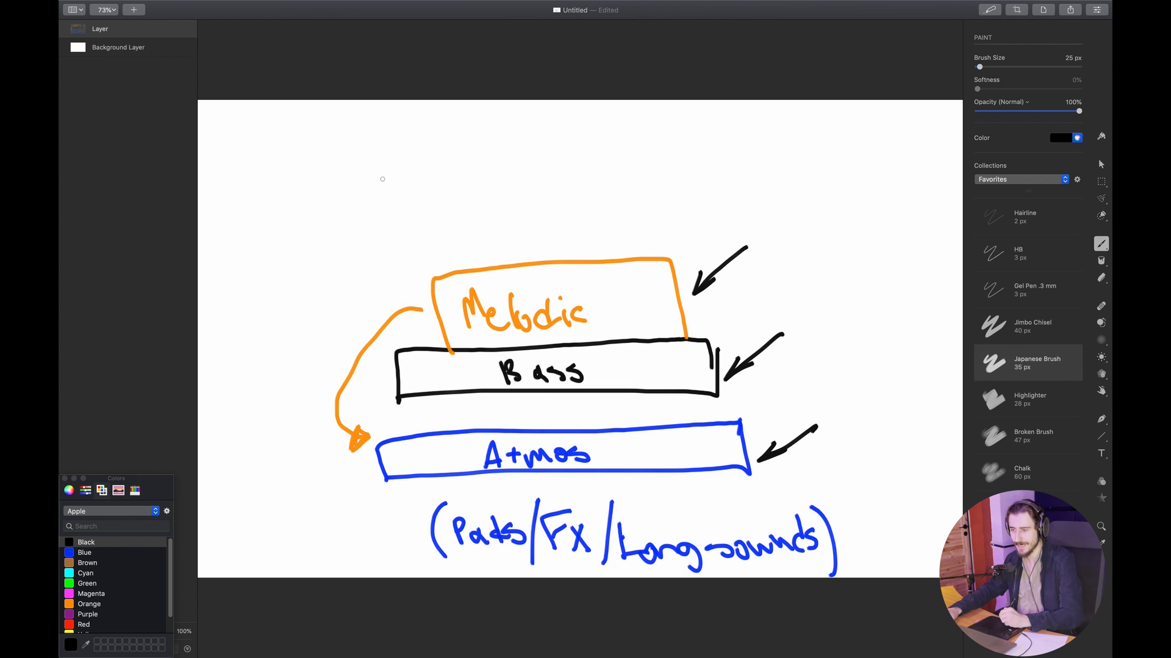
- Draw a black square above the diagram and, beside it, a vertical stack of small red, blue and black boxes
{"action": "mouse_move", "coordinate": [360, 163]}
{"action": "left_mouse_down"}
{"action": "mouse_move", "coordinate": [303, 227]}
{"action": "mouse_move", "coordinate": [329, 157]}
{"action": "mouse_move", "coordinate": [369, 155]}
{"action": "left_mouse_up"}
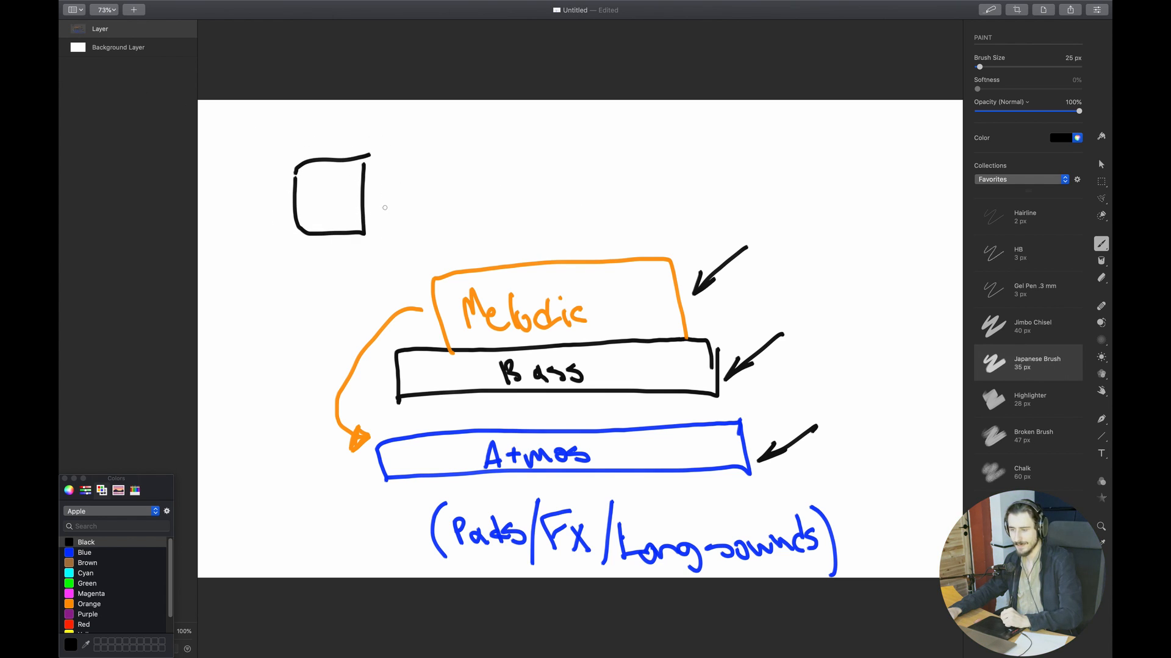
{"action": "left_click", "coordinate": [93, 616]}
{"action": "left_click", "coordinate": [97, 626]}
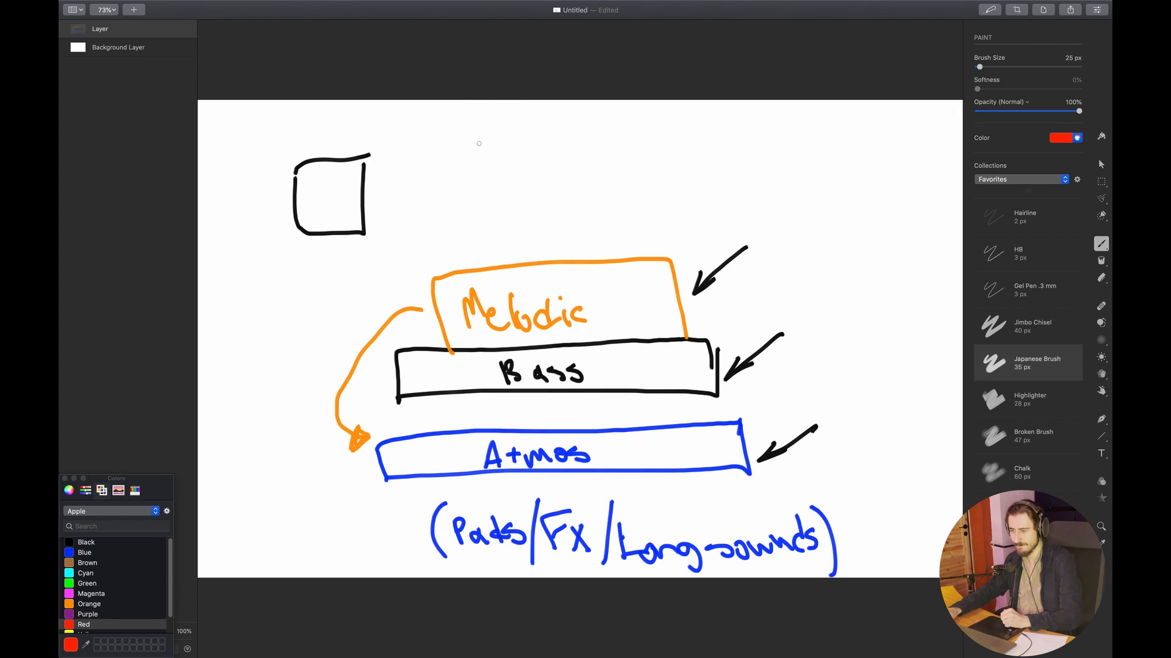
{"action": "mouse_move", "coordinate": [468, 155]}
{"action": "left_mouse_down"}
{"action": "mouse_move", "coordinate": [458, 178]}
{"action": "mouse_move", "coordinate": [431, 160]}
{"action": "left_mouse_up"}
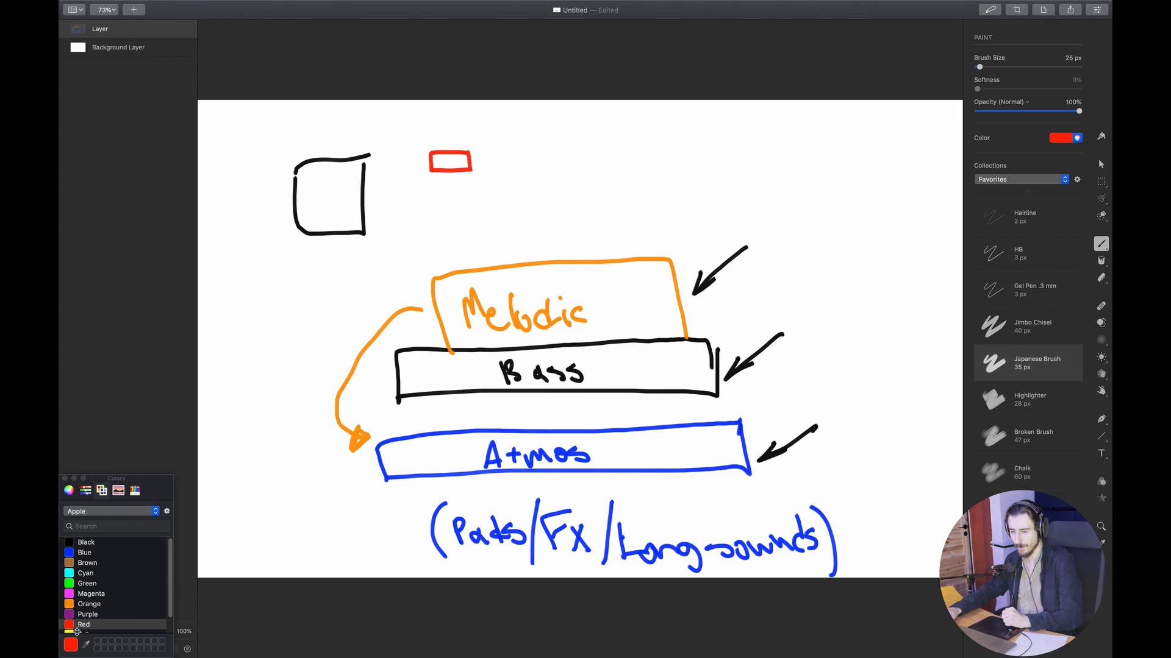
{"action": "left_click", "coordinate": [92, 553]}
{"action": "mouse_move", "coordinate": [471, 182]}
{"action": "left_mouse_down"}
{"action": "mouse_move", "coordinate": [444, 196]}
{"action": "mouse_move", "coordinate": [478, 178]}
{"action": "left_mouse_up"}
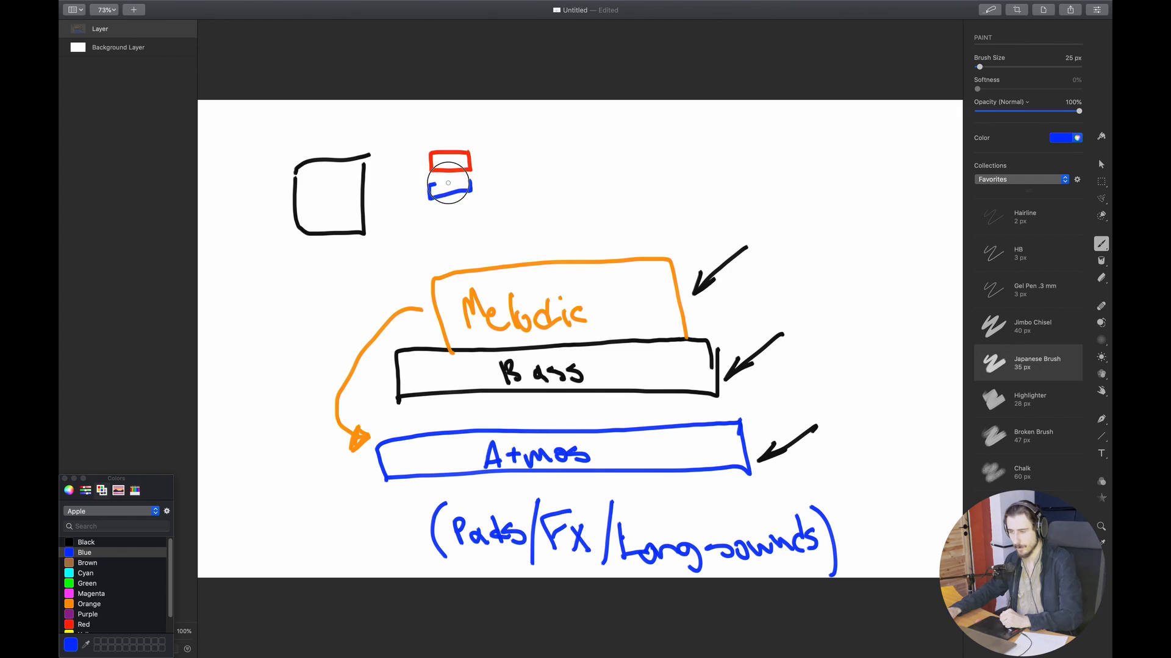
{"action": "left_click", "coordinate": [98, 542]}
{"action": "mouse_move", "coordinate": [468, 206]}
{"action": "left_mouse_down"}
{"action": "mouse_move", "coordinate": [434, 227]}
{"action": "mouse_move", "coordinate": [454, 212]}
{"action": "left_mouse_up"}
- Draw a black vertical double-headed arrow beside the stack of small boxes, with more black strokes on its other side
{"action": "mouse_move", "coordinate": [501, 152]}
{"action": "left_mouse_down"}
{"action": "mouse_move", "coordinate": [503, 225]}
{"action": "mouse_move", "coordinate": [496, 152]}
{"action": "mouse_move", "coordinate": [508, 165]}
{"action": "left_mouse_up"}
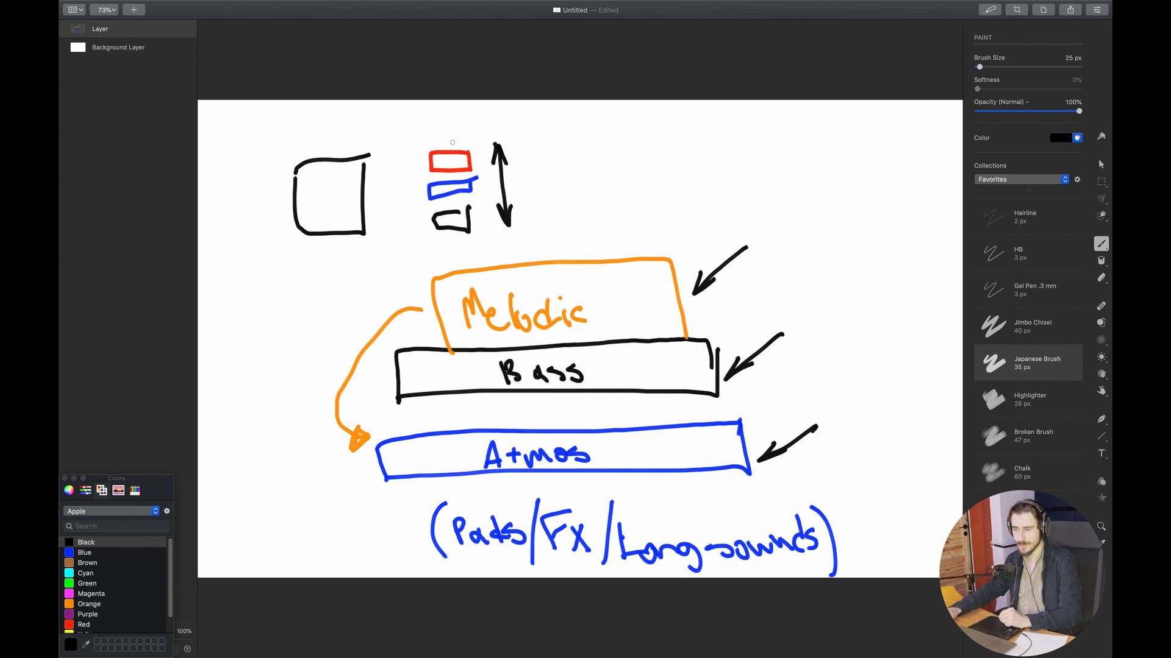
{"action": "left_click_drag", "start_coordinate": [402, 115], "coordinate": [421, 128]}
{"action": "mouse_move", "coordinate": [404, 256]}
{"action": "left_mouse_down"}
{"action": "mouse_move", "coordinate": [423, 246]}
{"action": "mouse_move", "coordinate": [424, 188]}
{"action": "mouse_move", "coordinate": [421, 199]}
{"action": "left_mouse_up"}
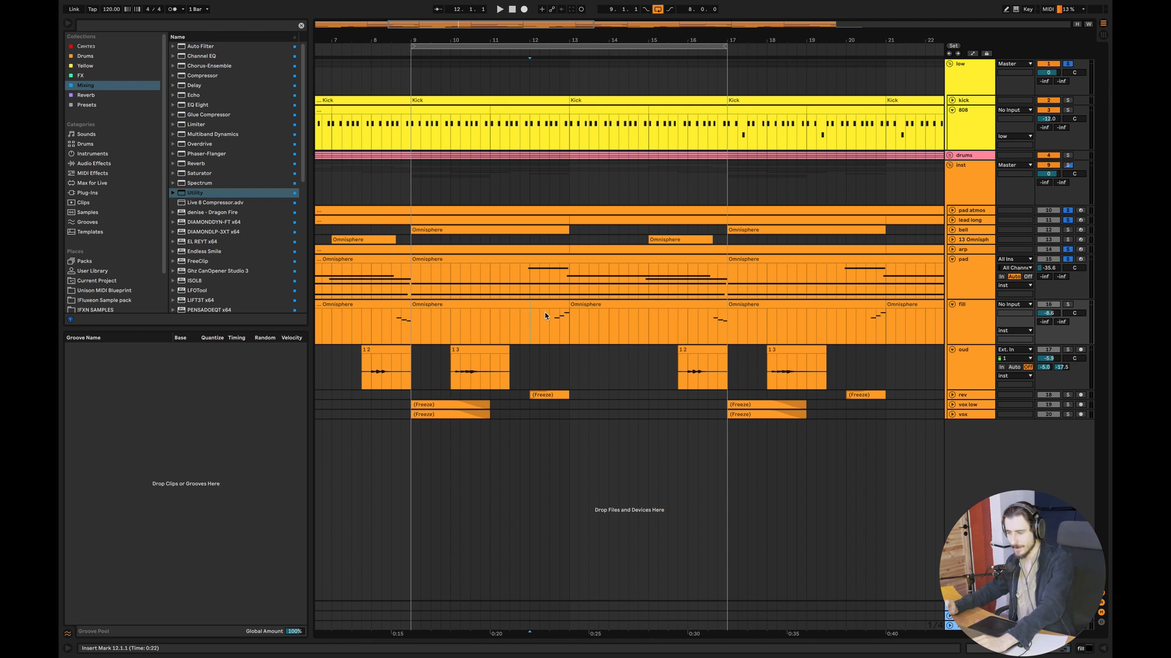
- Solo only the fill track and play its run of notes from 12.3.1
{"action": "left_click", "coordinate": [548, 315]}
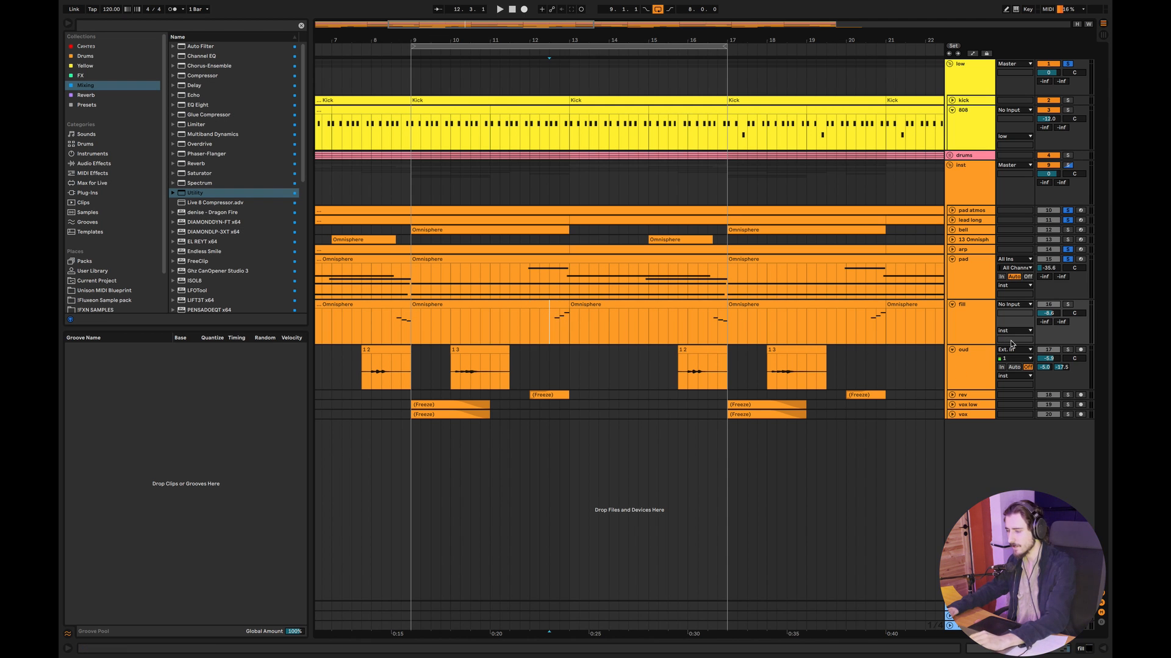
{"action": "left_click", "coordinate": [1068, 305]}
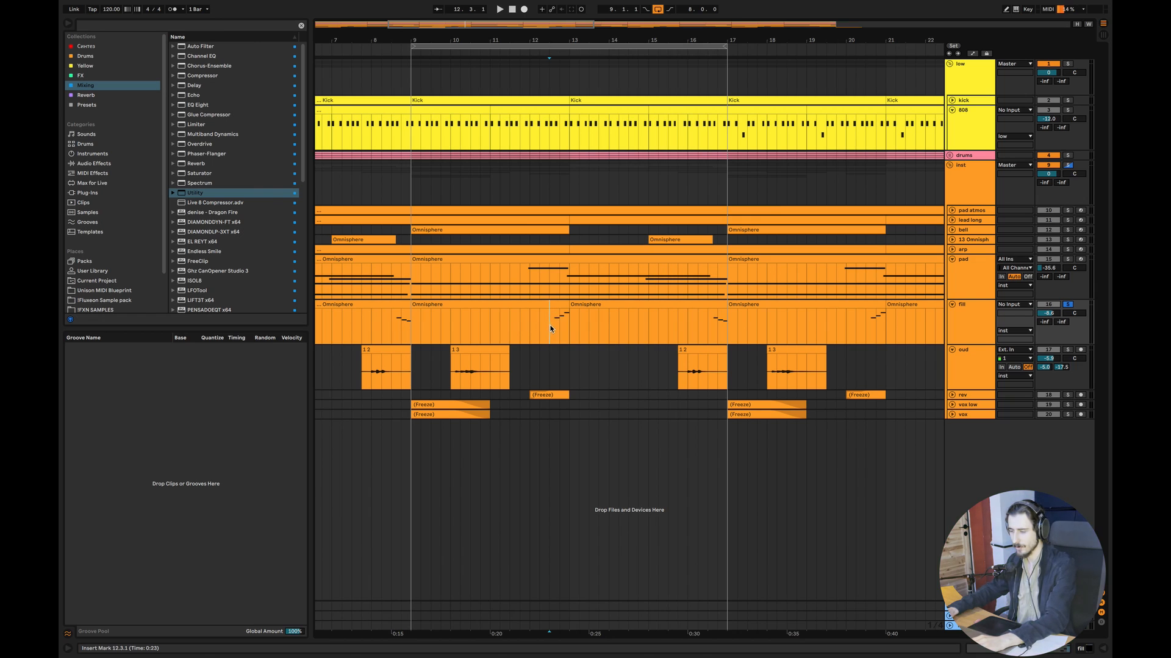
{"action": "key", "text": "space"}
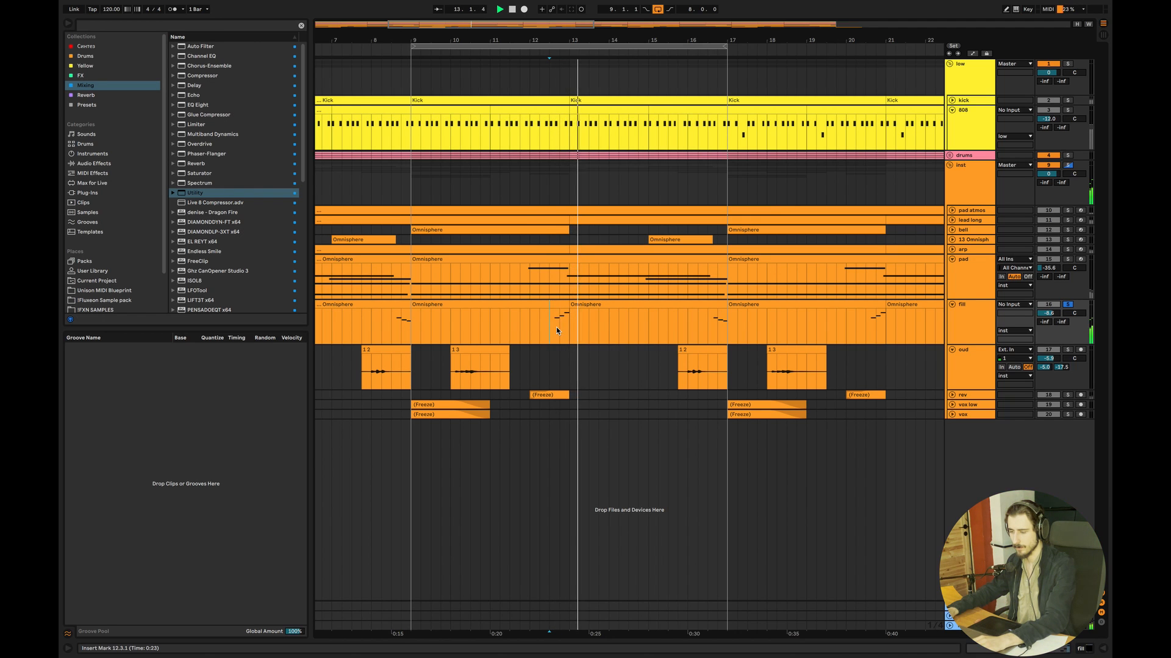
{"action": "key", "text": "space"}
- Play from just before bar 12 and add the low group, pad, pad atmos and lead long to the fill solo
{"action": "left_click", "coordinate": [1068, 64], "text": "super"}
{"action": "left_click", "coordinate": [524, 315]}
{"action": "key", "text": "space"}
{"action": "left_click", "coordinate": [1068, 260], "text": "super"}
{"action": "left_click", "coordinate": [1068, 210], "text": "super"}
{"action": "left_click", "coordinate": [1068, 220], "text": "super"}
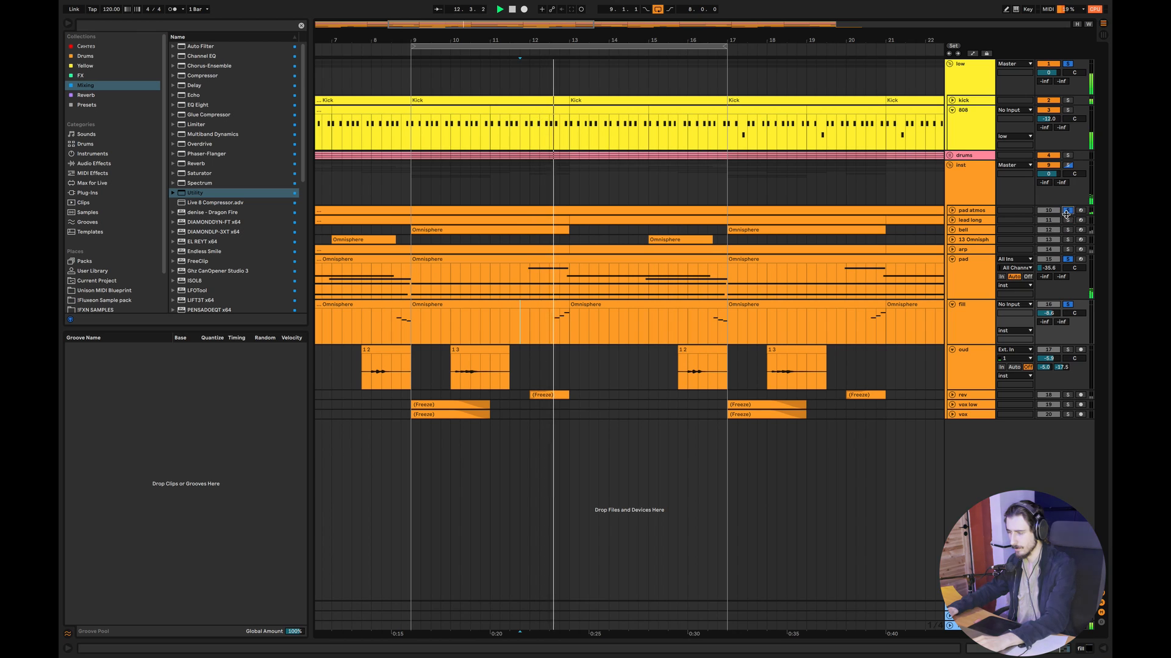
- Play the fill before bar 17 in context, starting from 16.1.1
{"action": "key", "text": "space"}
{"action": "left_click", "coordinate": [690, 329]}
{"action": "key", "text": "space"}
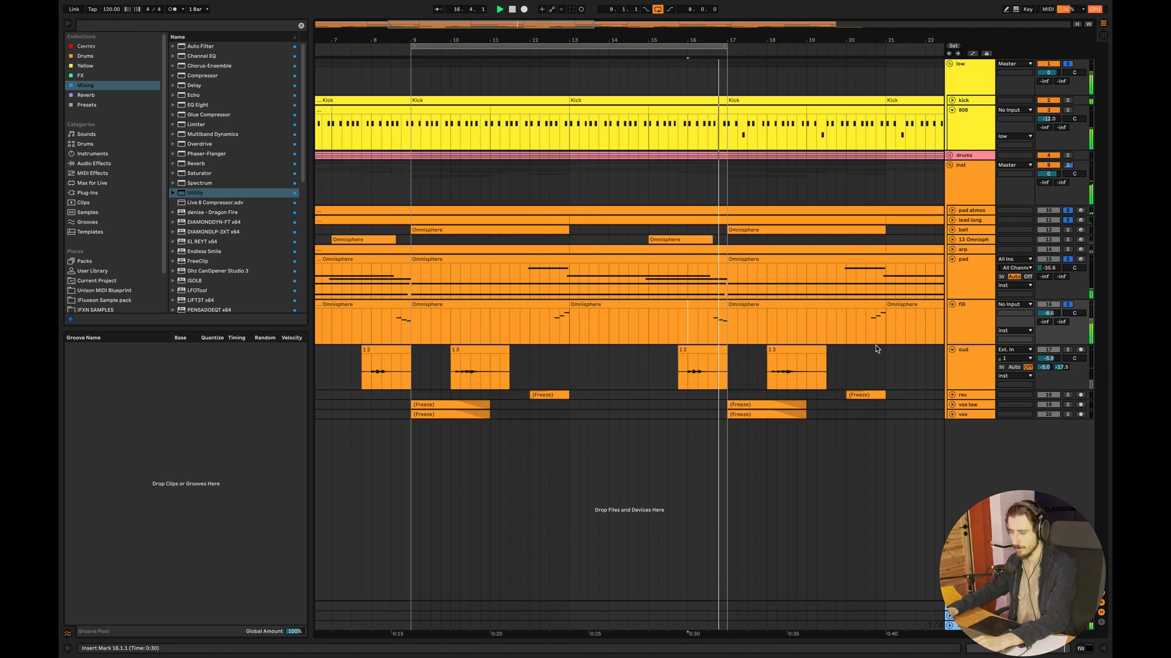
- Add the oud track to the solo and play its clip from 9.4.1
{"action": "left_click", "coordinate": [431, 366]}
{"action": "key", "text": "space"}
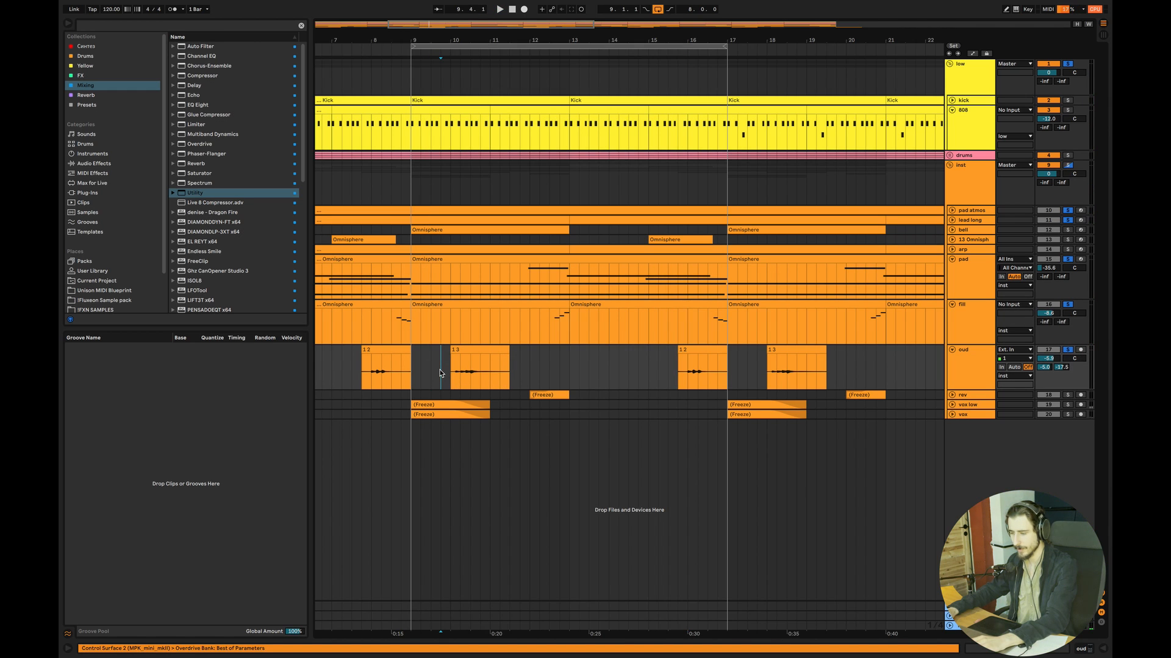
{"action": "key", "text": "space"}
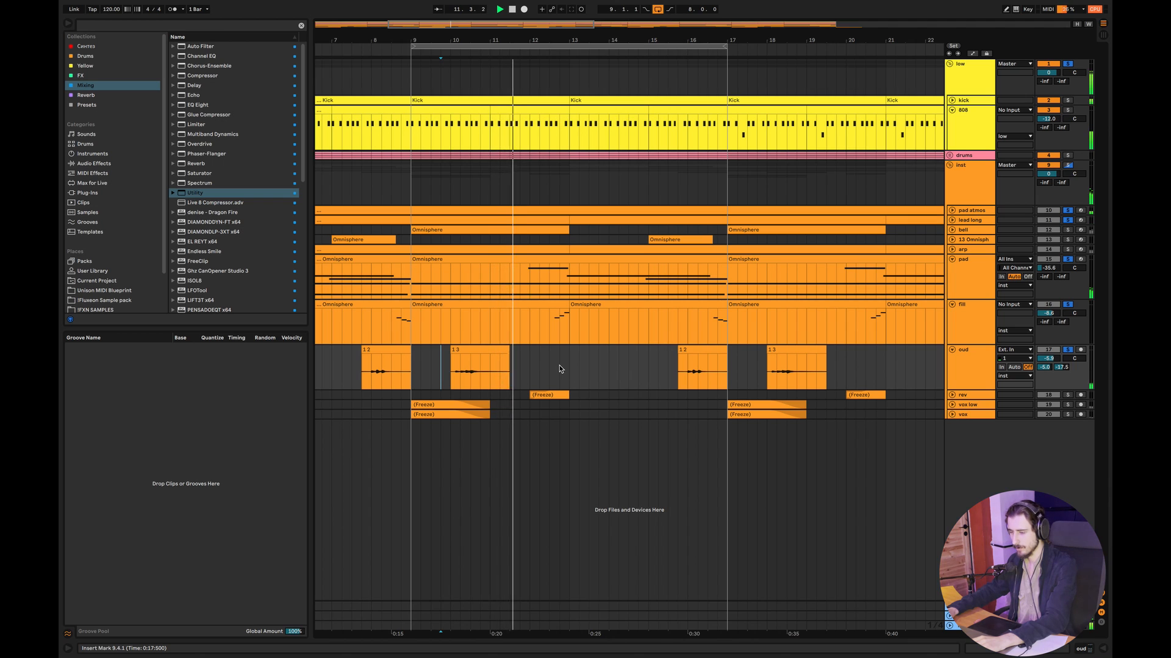
- Unfold the rev track, play it soloed with the others from bar 12, and lower its volume to -9.9 dB
{"action": "left_click", "coordinate": [949, 395]}
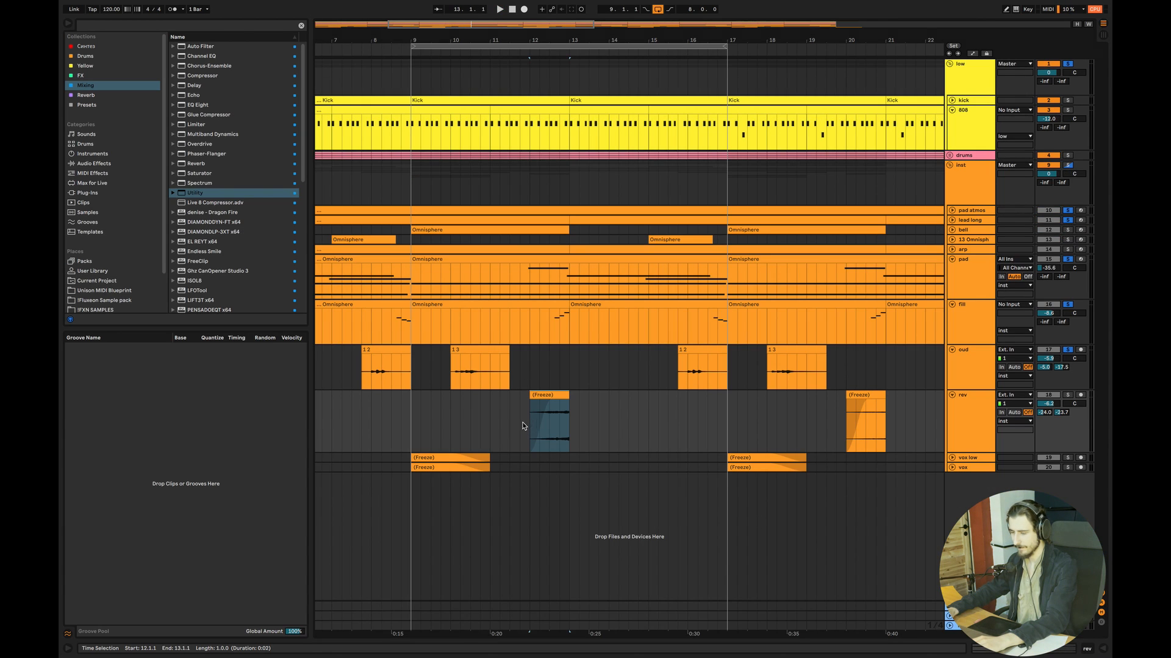
{"action": "left_click", "coordinate": [522, 426]}
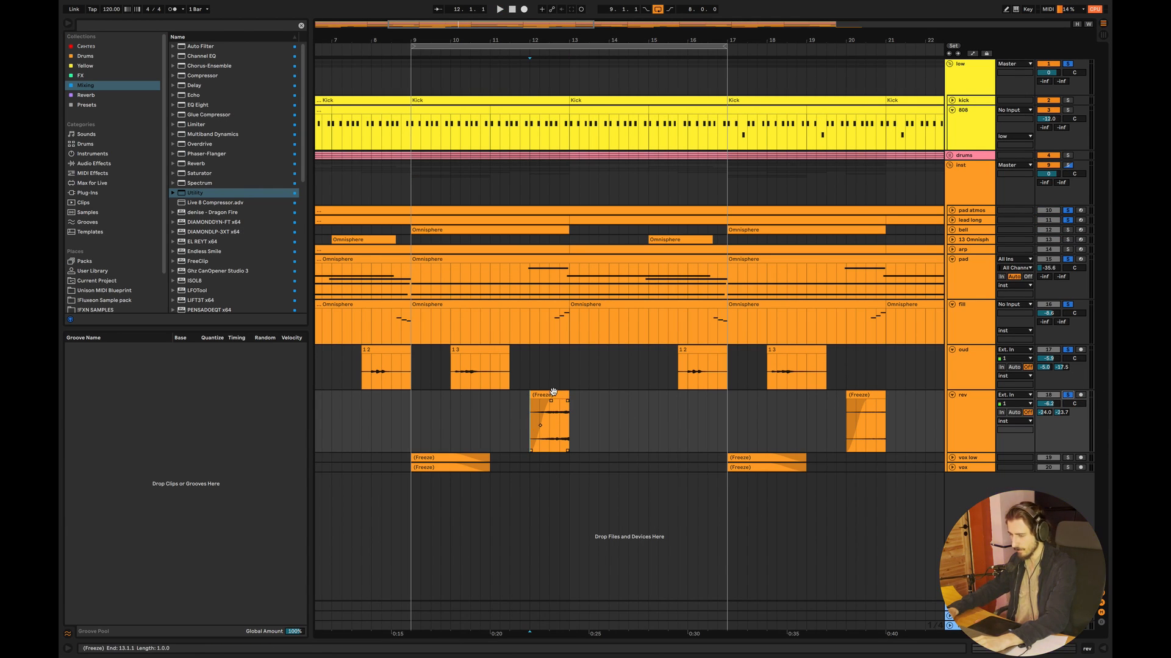
{"action": "key", "text": "space"}
{"action": "left_click_drag", "start_coordinate": [1048, 403], "coordinate": [1048, 425]}
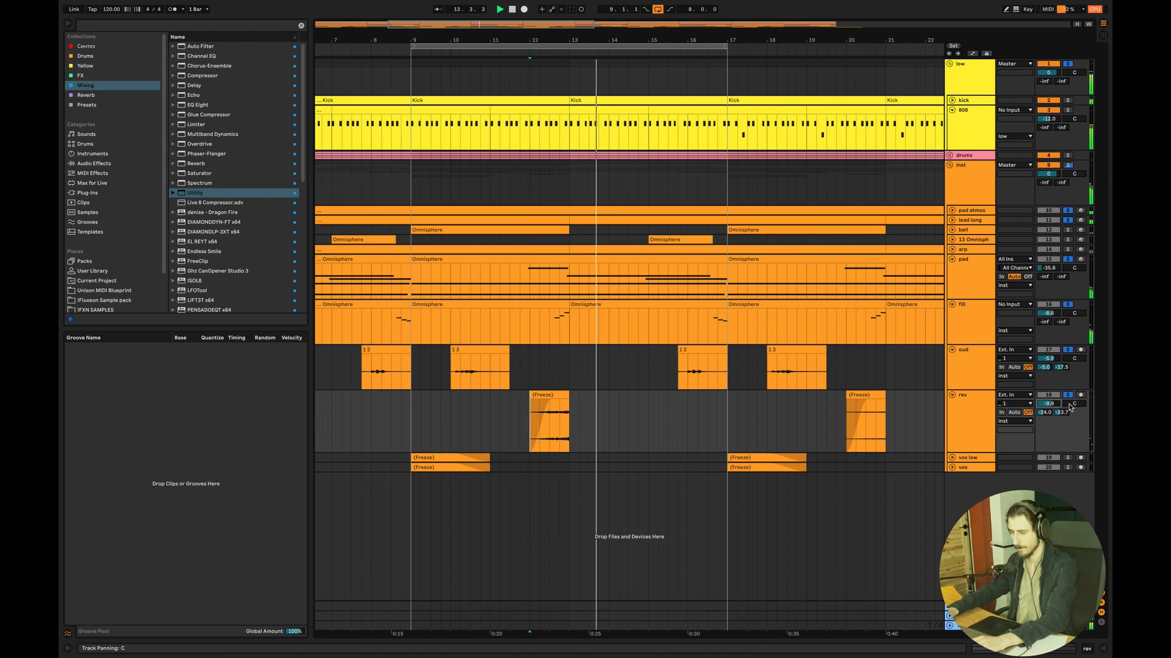
{"action": "key", "text": "space"}
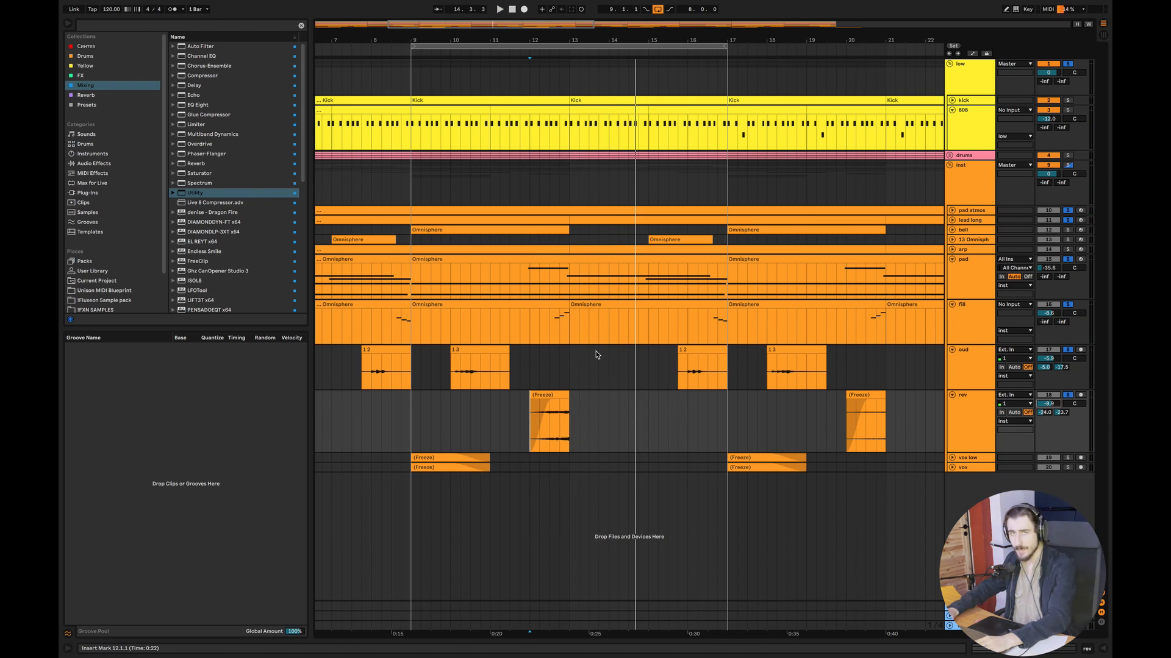
- Switch to the Pixelmator Pro fills diagram and draw a black downward arrow above each of the three black boxes
{"action": "key", "text": "ctrl+Right"}
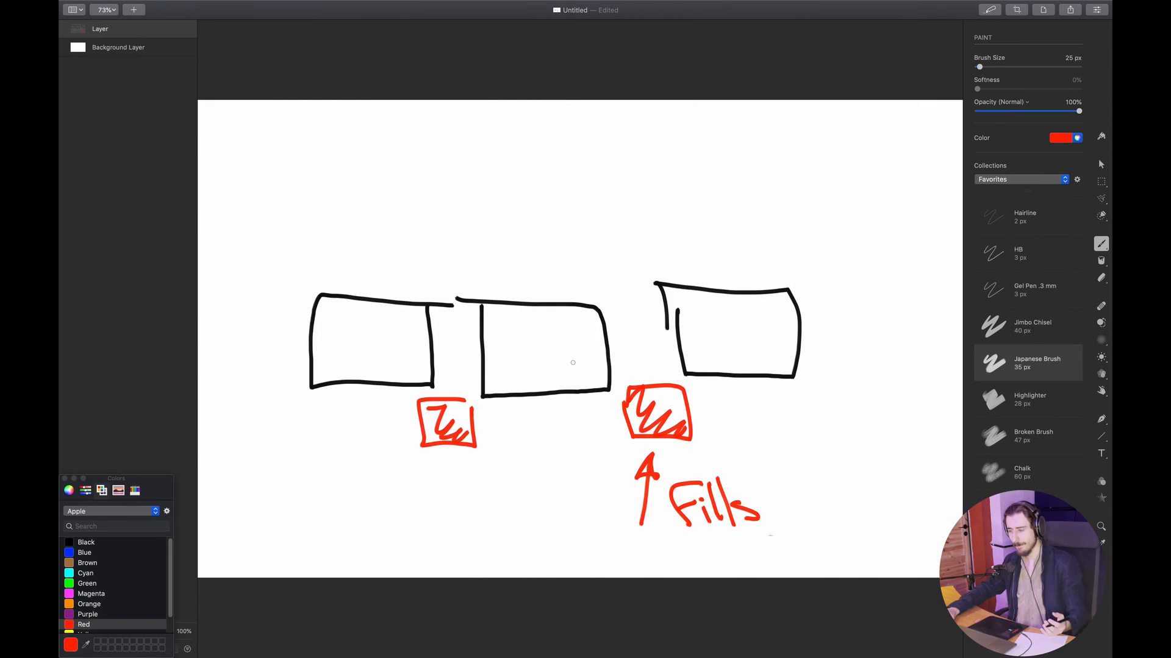
{"action": "left_click", "coordinate": [86, 542]}
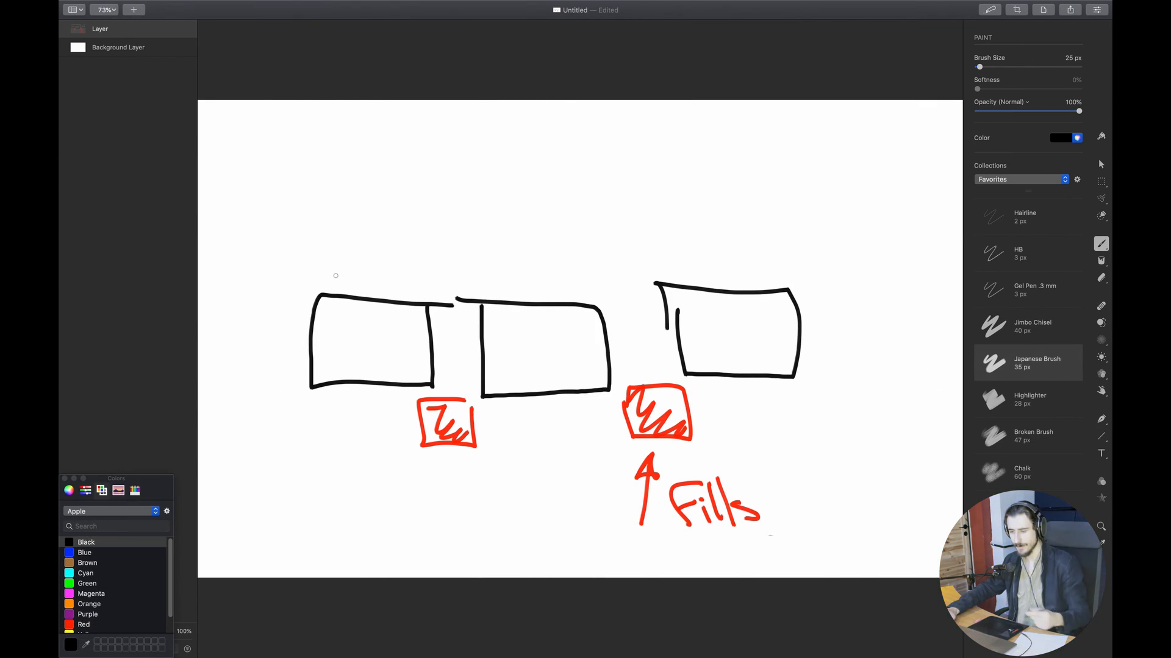
{"action": "left_click_drag", "start_coordinate": [353, 204], "coordinate": [364, 275]}
{"action": "left_click_drag", "start_coordinate": [339, 239], "coordinate": [365, 276]}
{"action": "left_click_drag", "start_coordinate": [542, 186], "coordinate": [546, 264]}
{"action": "left_click_drag", "start_coordinate": [524, 227], "coordinate": [545, 263]}
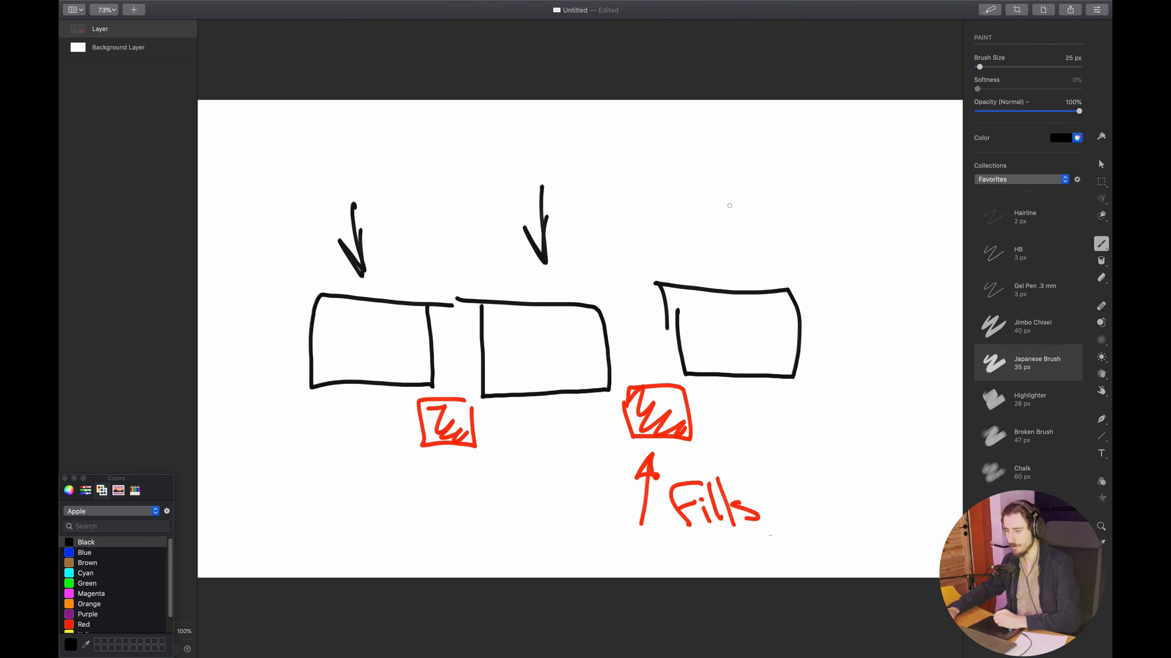
{"action": "left_click_drag", "start_coordinate": [720, 177], "coordinate": [722, 251]}
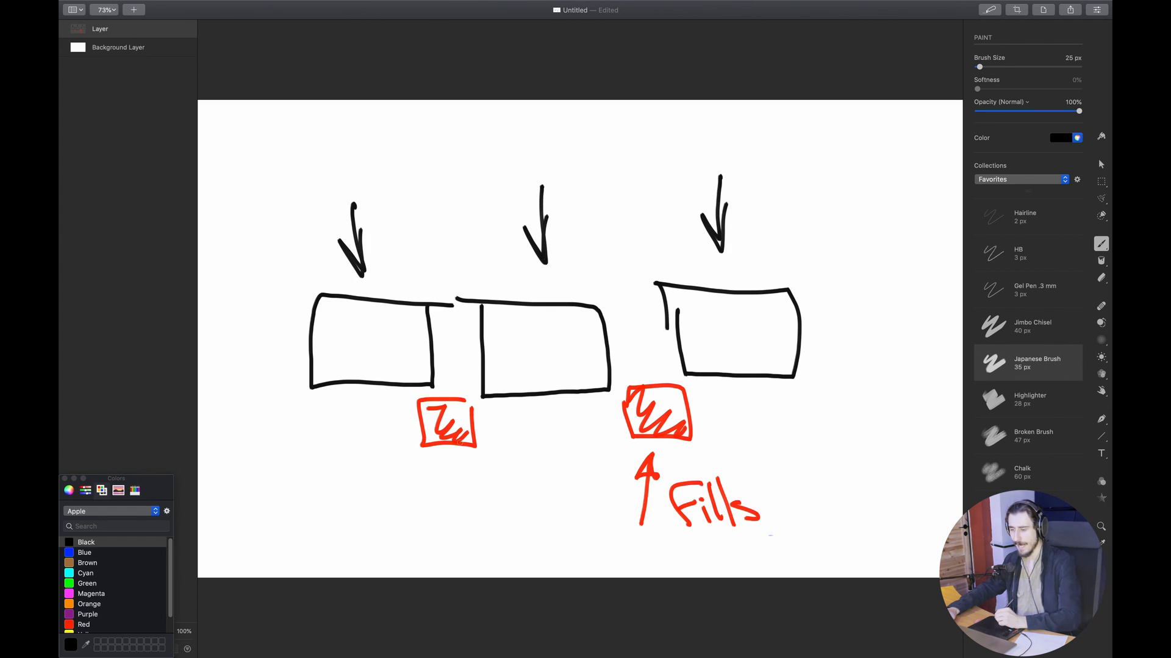
- Draw a black upward arrow below the first red box, and play the fill in the Ableton Live project from 12.3.1
{"action": "mouse_move", "coordinate": [440, 524]}
{"action": "left_mouse_down"}
{"action": "mouse_move", "coordinate": [439, 459]}
{"action": "mouse_move", "coordinate": [438, 484]}
{"action": "left_mouse_up"}
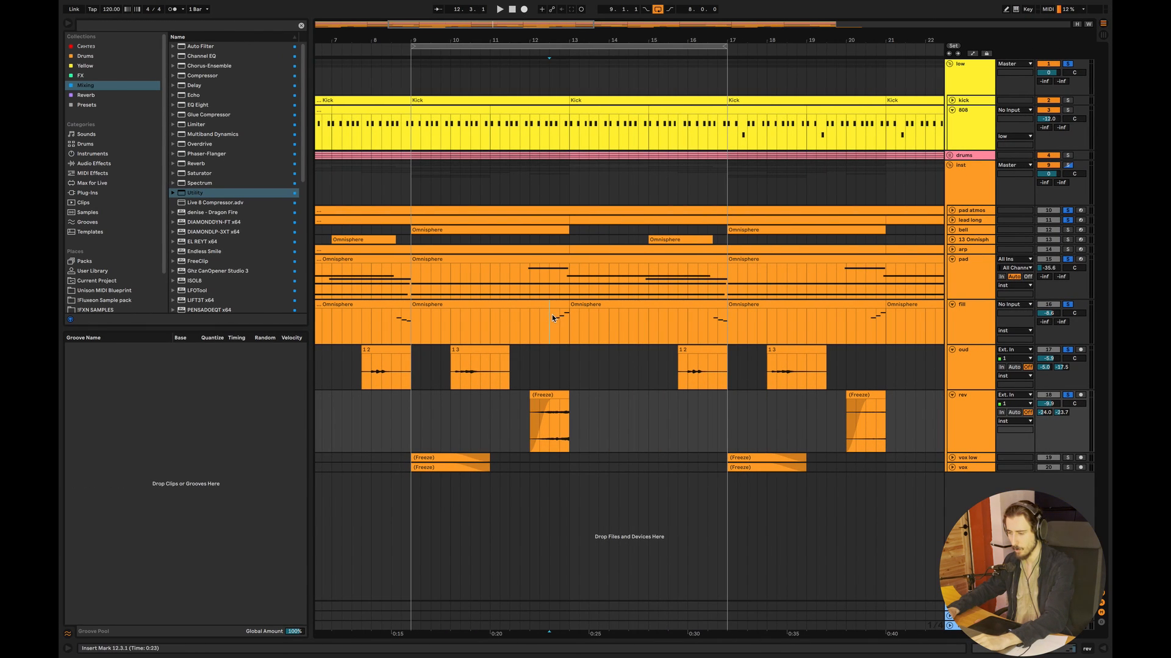
{"action": "left_click", "coordinate": [553, 317]}
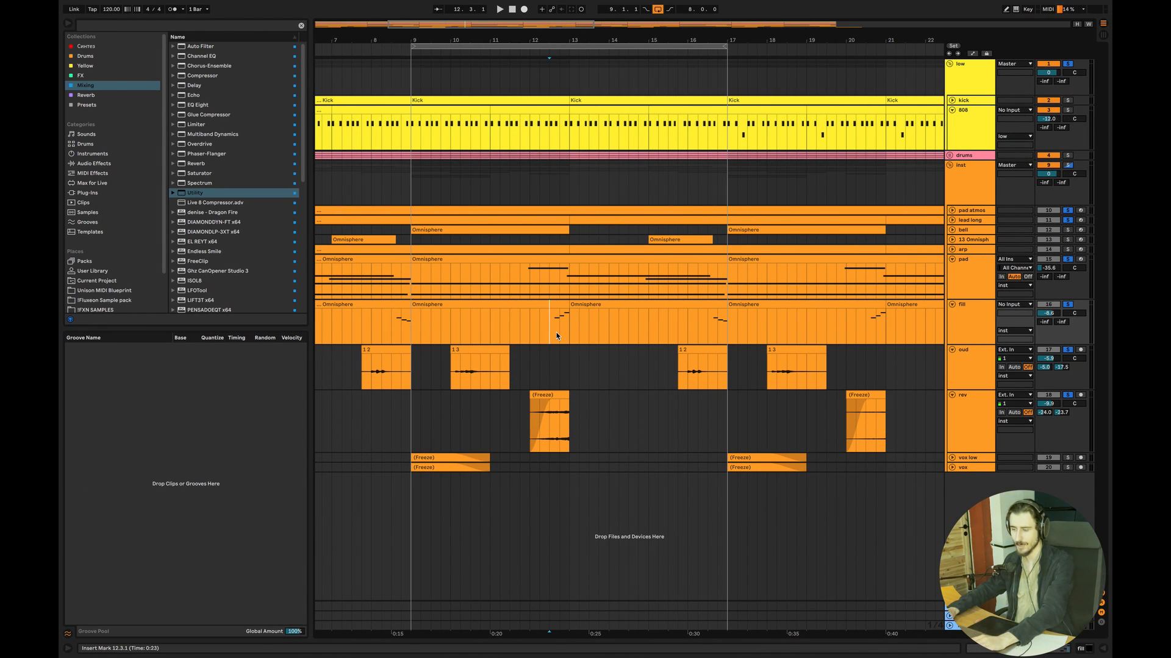
{"action": "key", "text": "space"}
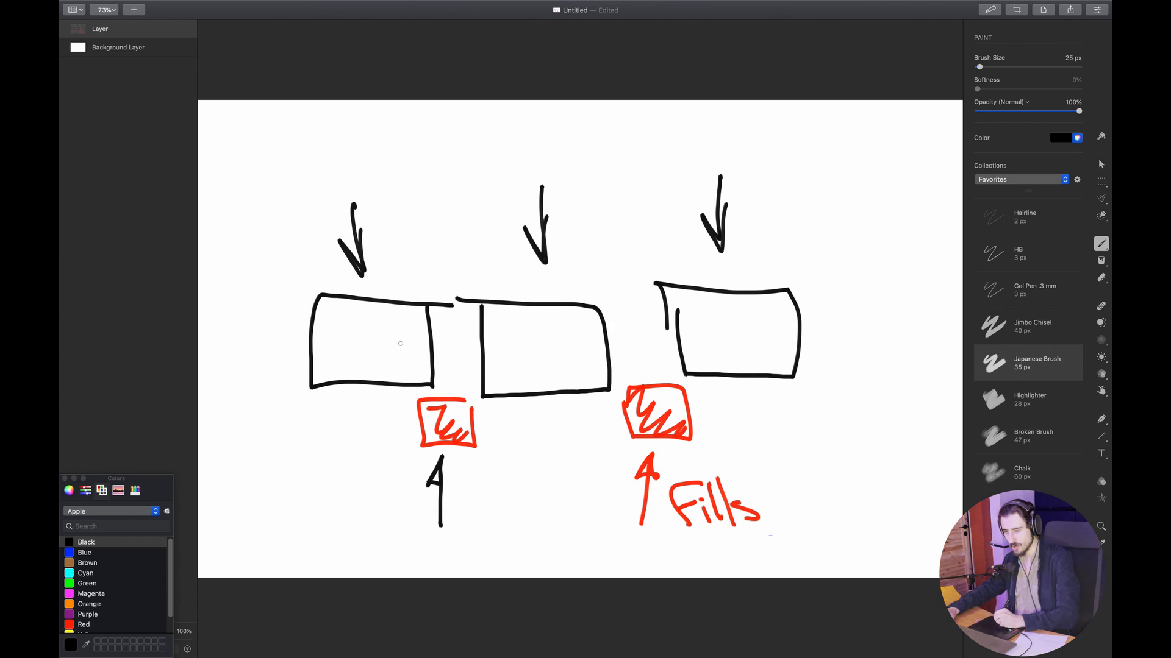
- Back in the Pixelmator Pro diagram, draw red arrows across the gaps, pointing to the second and third black boxes
{"action": "left_click", "coordinate": [85, 593]}
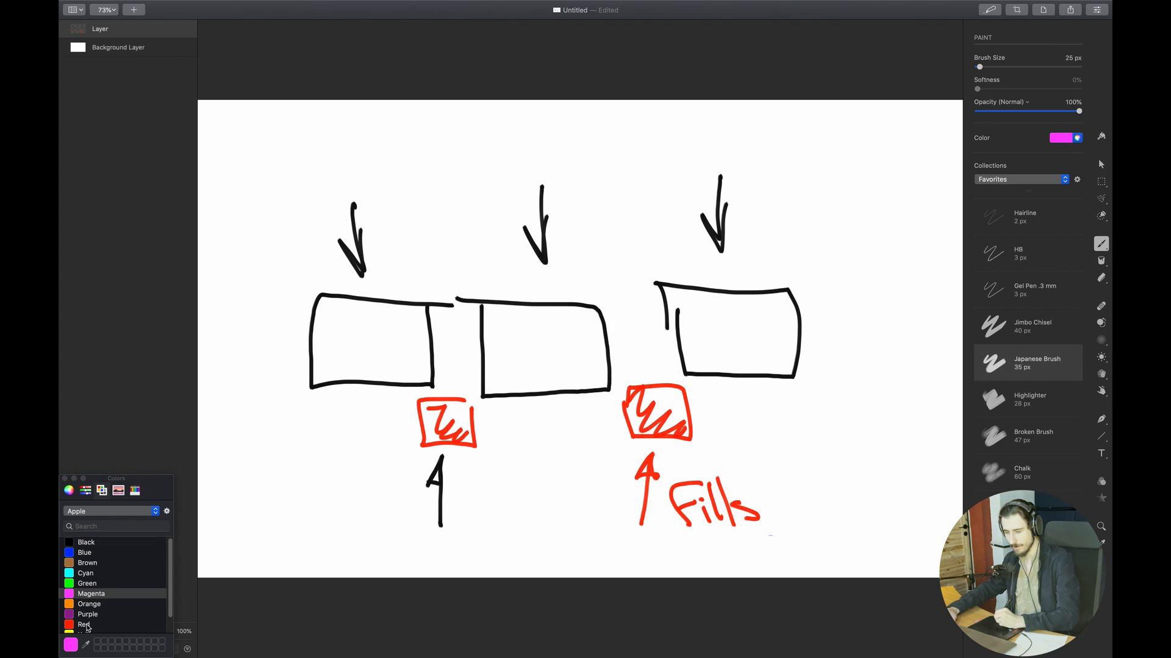
{"action": "left_click", "coordinate": [85, 625]}
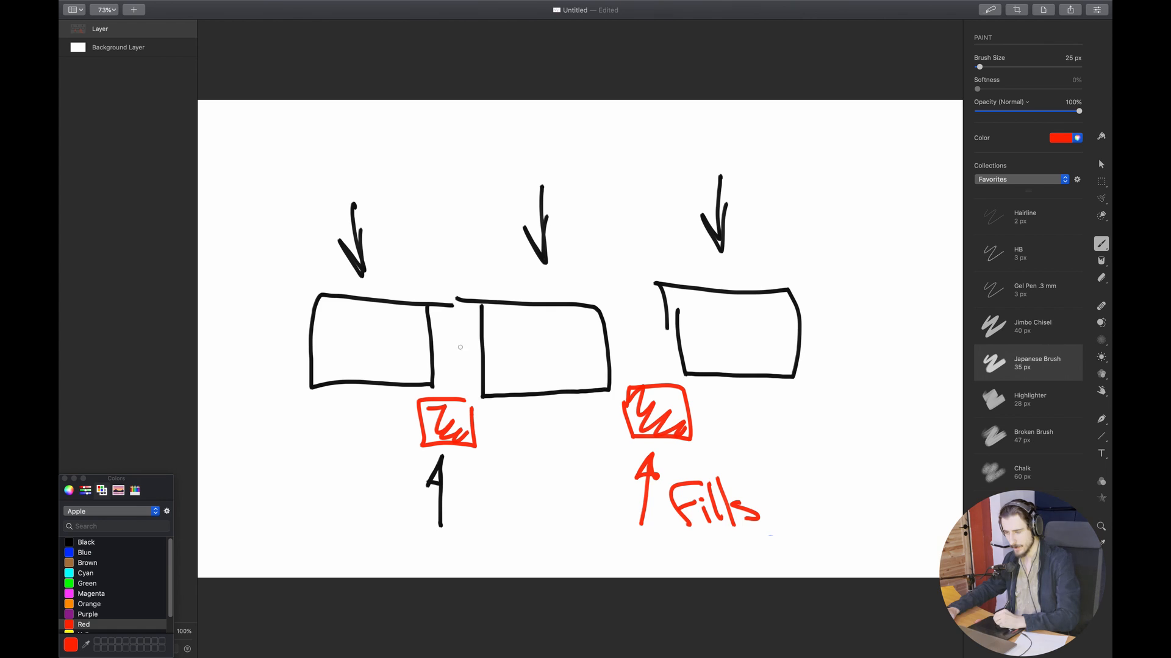
{"action": "left_click_drag", "start_coordinate": [448, 354], "coordinate": [481, 352]}
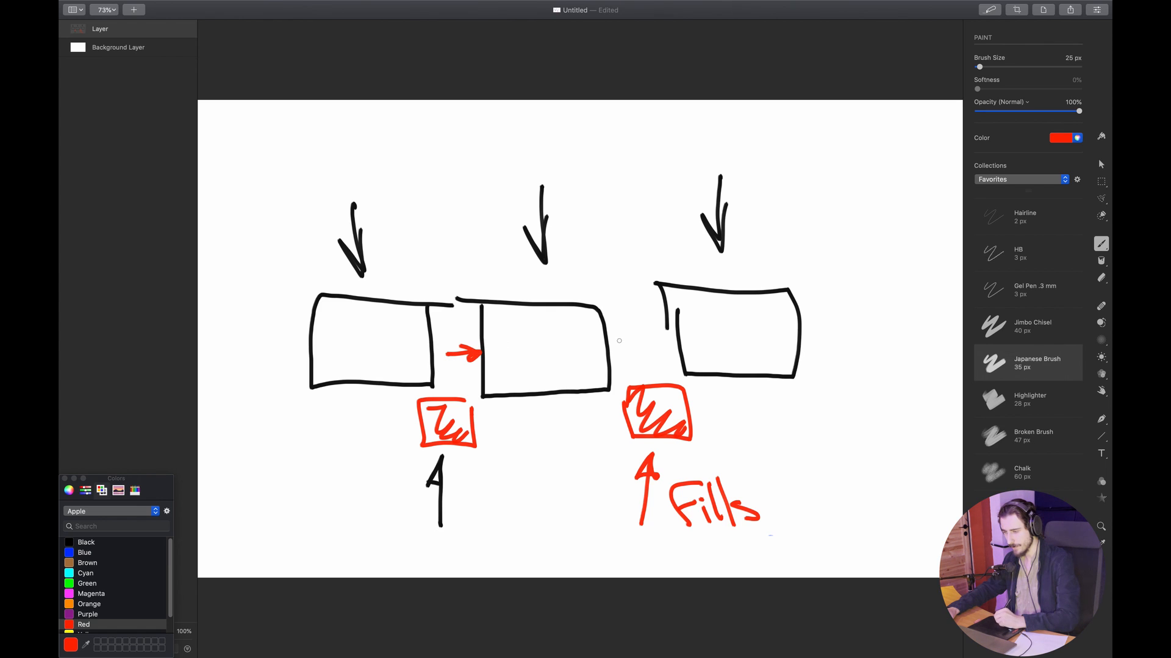
{"action": "left_click_drag", "start_coordinate": [634, 344], "coordinate": [664, 338]}
{"action": "left_click_drag", "start_coordinate": [646, 334], "coordinate": [653, 348]}
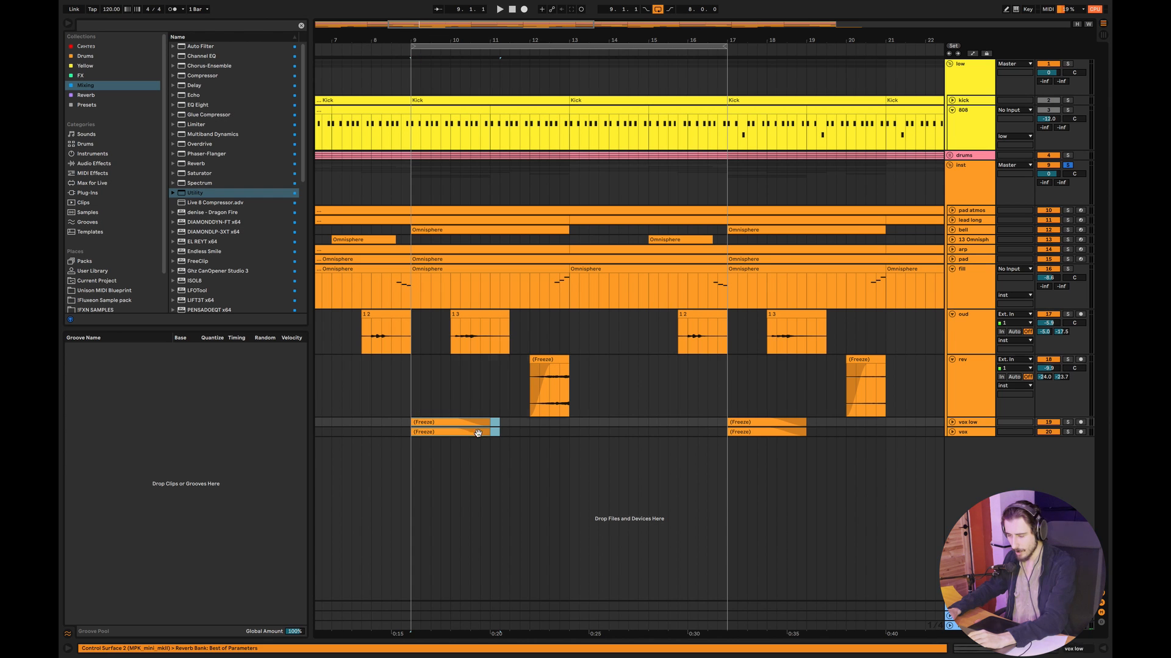
- In Ableton Live, unfold and solo the vox low track, play it from 9.1.1 and look at its first clip's settings
{"action": "left_click", "coordinate": [952, 422]}
{"action": "left_click", "coordinate": [1067, 422]}
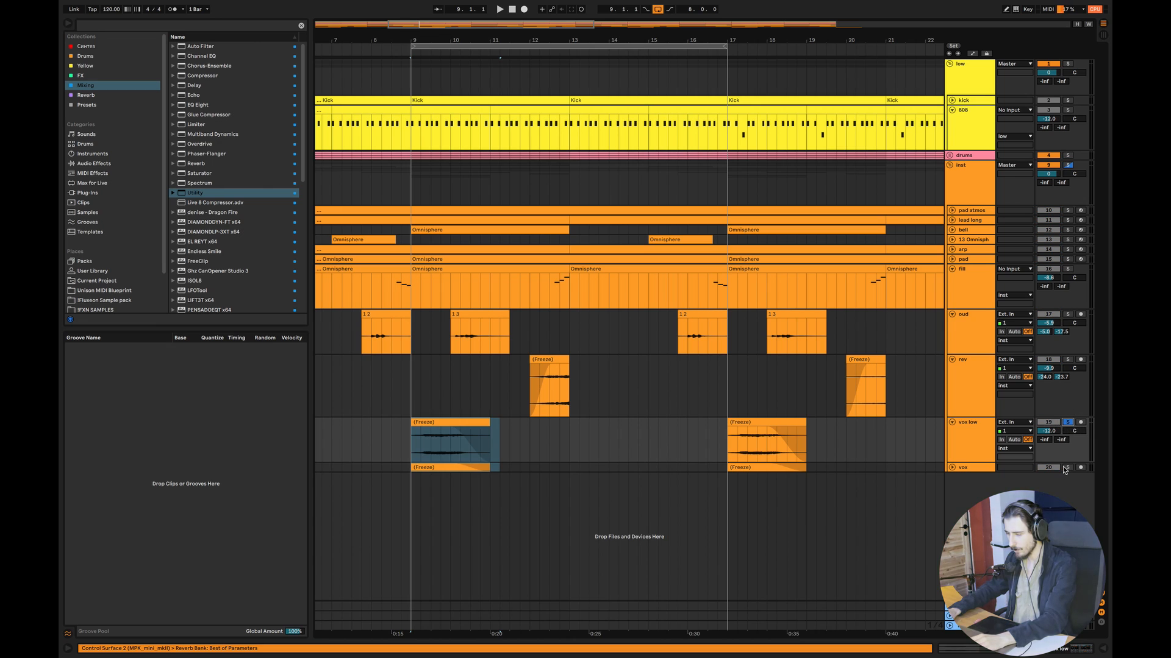
{"action": "left_click", "coordinate": [396, 457]}
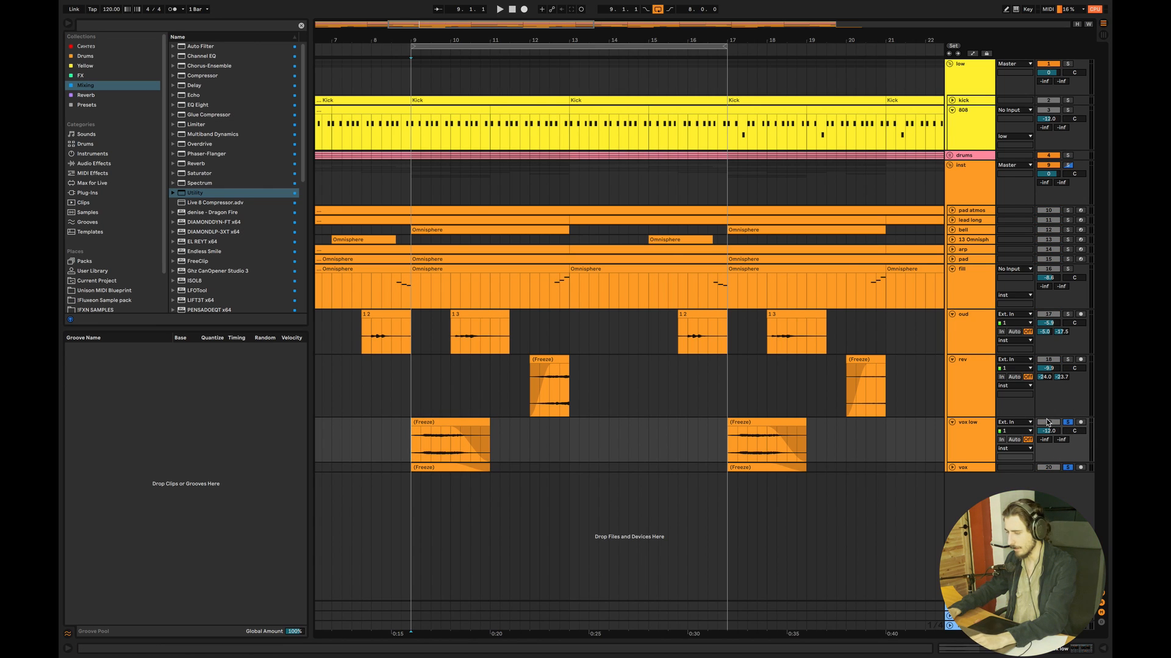
{"action": "key", "text": "space"}
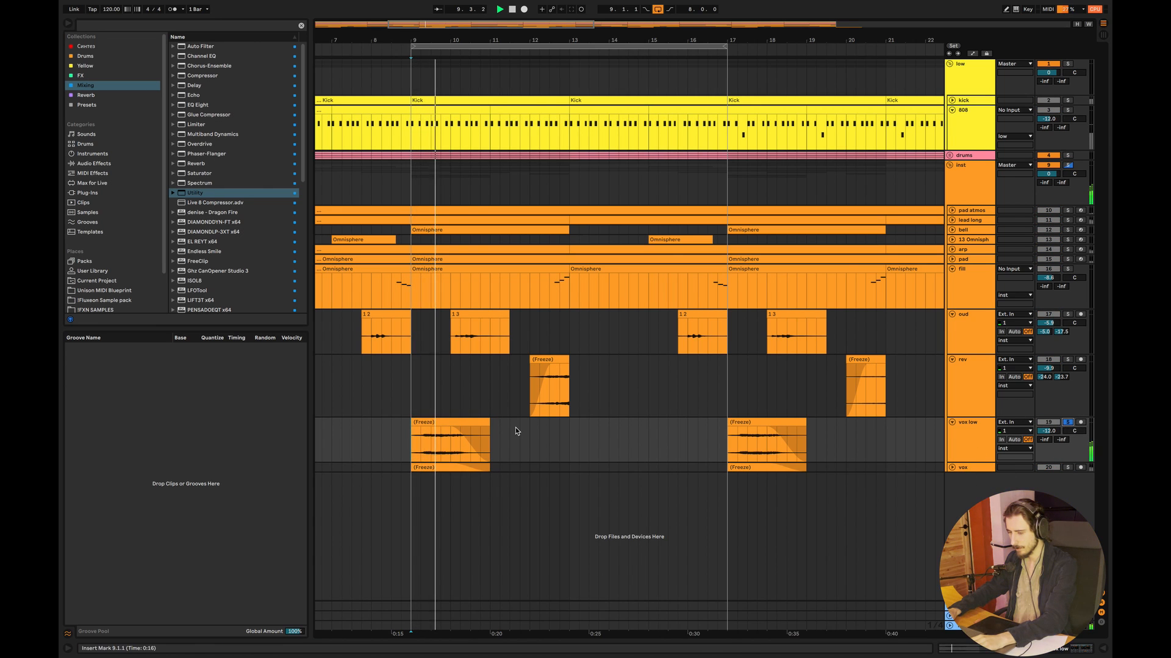
{"action": "double_click", "coordinate": [450, 422]}
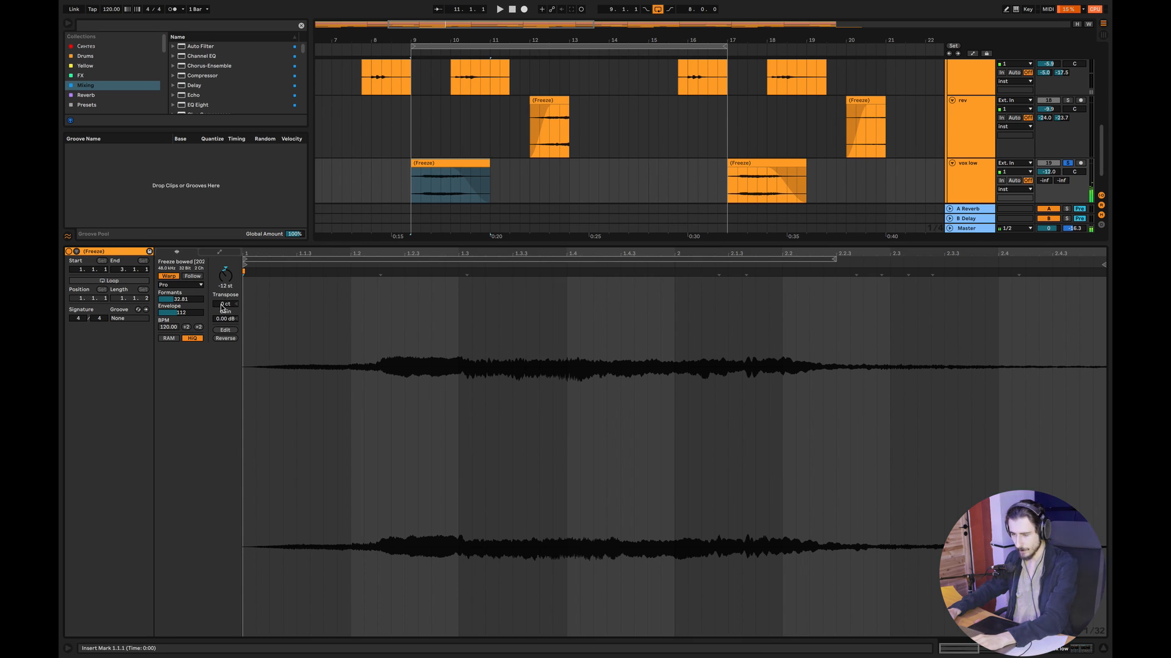
{"action": "left_click", "coordinate": [1103, 649]}
- Solo and unfold the vox track, and play its clip from 9.1.1
{"action": "left_click", "coordinate": [1067, 467]}
{"action": "key", "text": "space"}
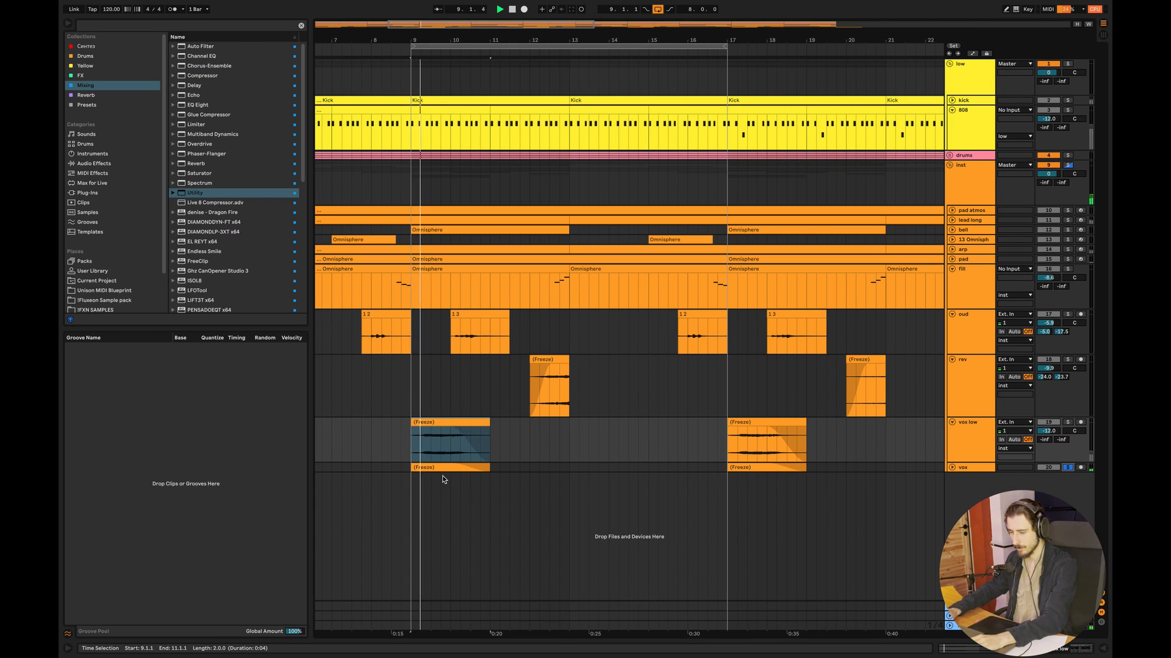
{"action": "left_click", "coordinate": [952, 467]}
{"action": "key", "text": "space"}
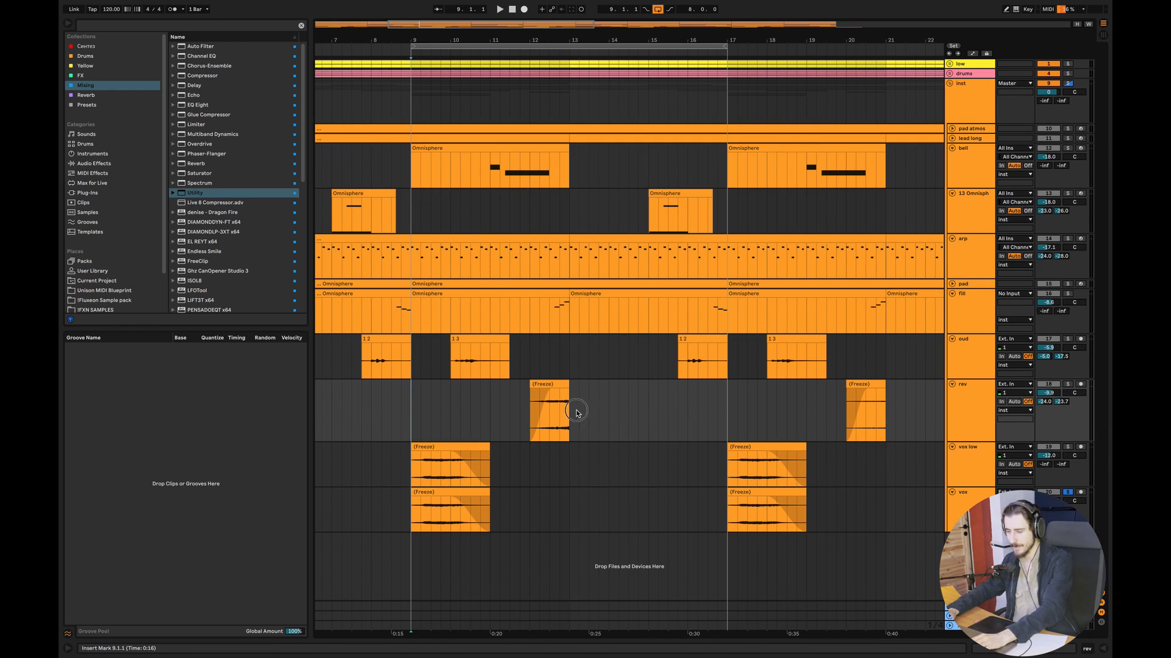
- Play the arrangement without solos from 9.1.1 and open the arp track's devices
{"action": "left_click_drag", "start_coordinate": [579, 411], "coordinate": [518, 387]}
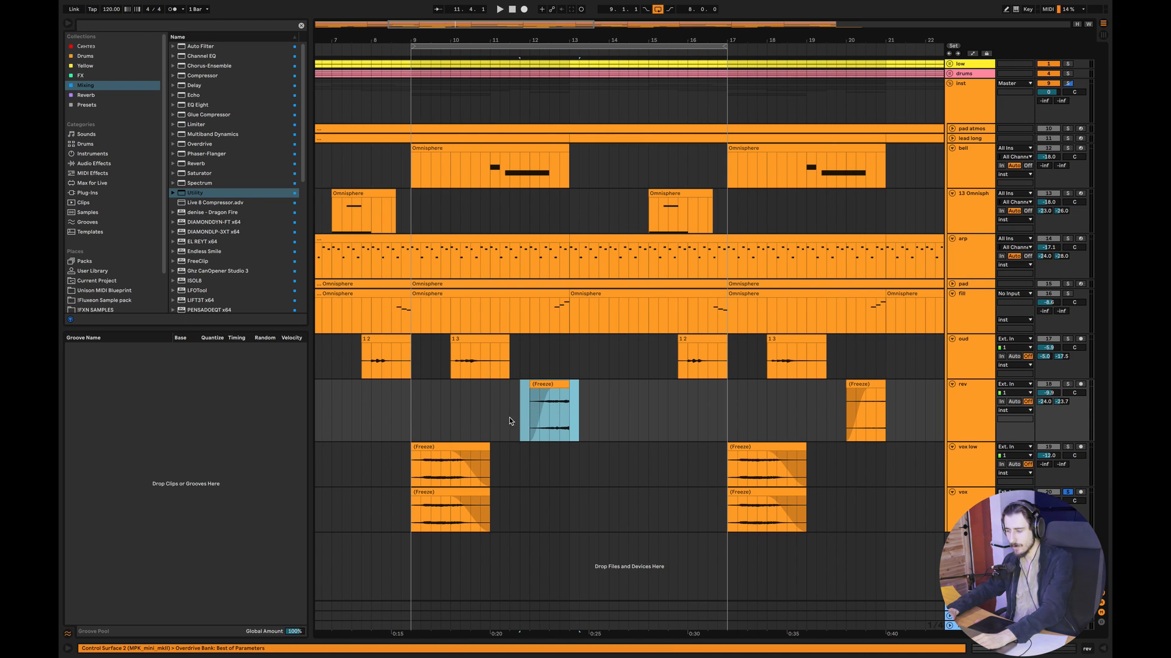
{"action": "left_click", "coordinate": [413, 405]}
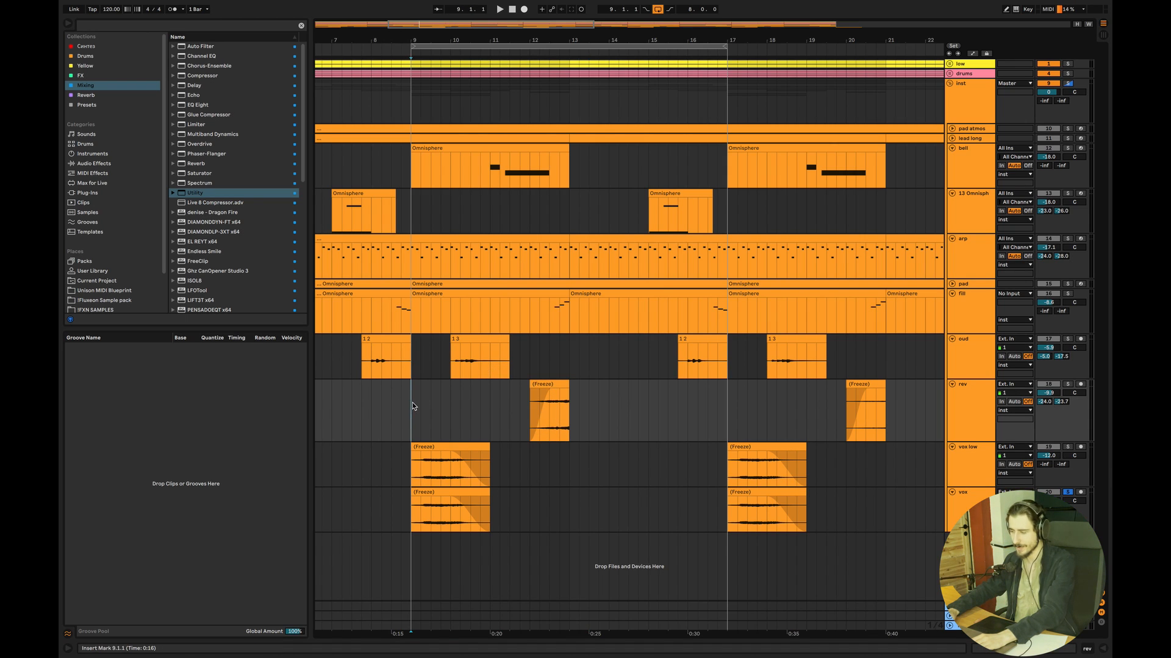
{"action": "key", "text": "space"}
{"action": "double_click", "coordinate": [960, 257]}
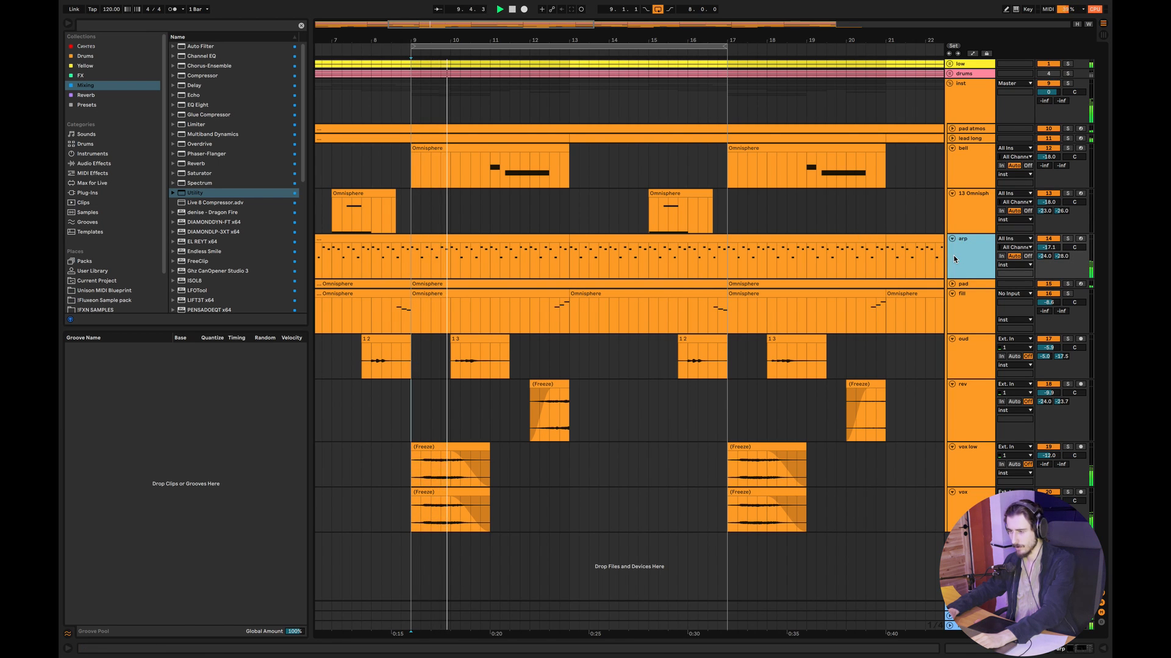
{"action": "key", "text": "space"}
{"action": "key", "text": "space"}
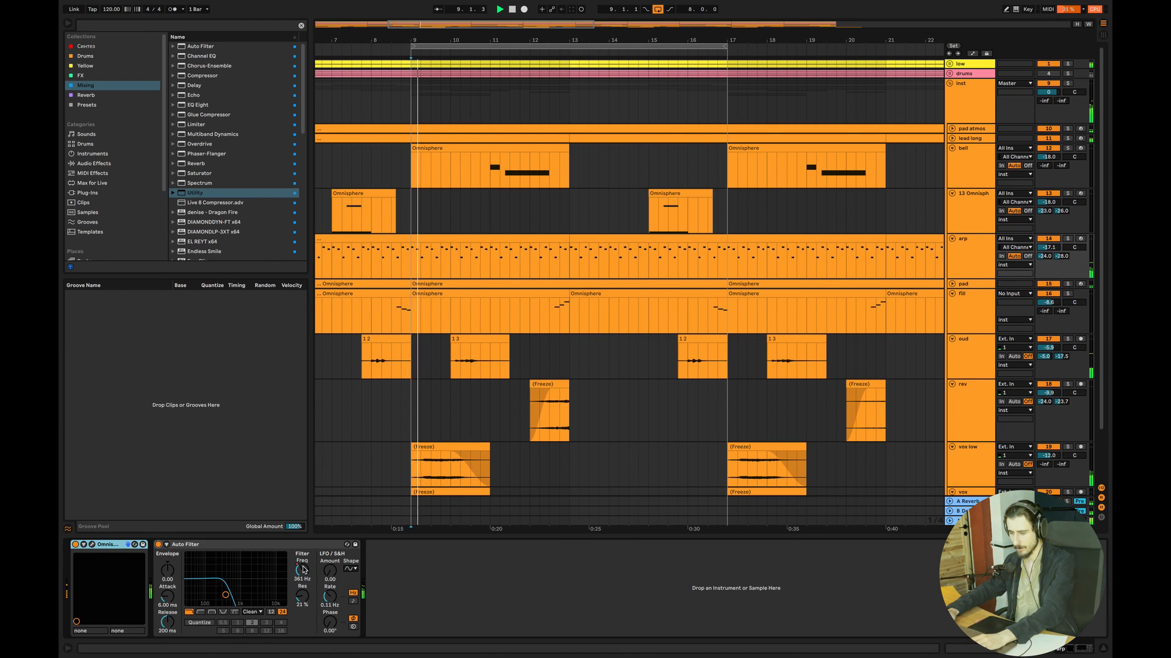
- Show the Auto Filter frequency automation on the arp track and enlarge the track while the arrangement plays
{"action": "right_click", "coordinate": [303, 570]}
{"action": "left_click", "coordinate": [319, 572]}
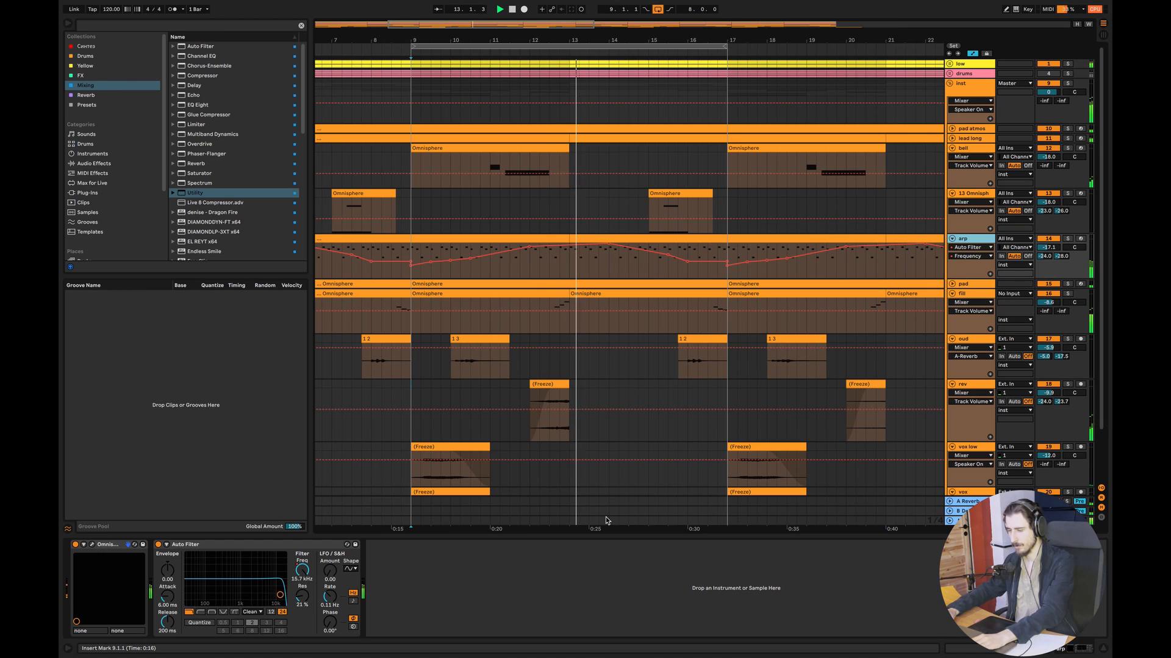
{"action": "left_click", "coordinate": [1102, 648]}
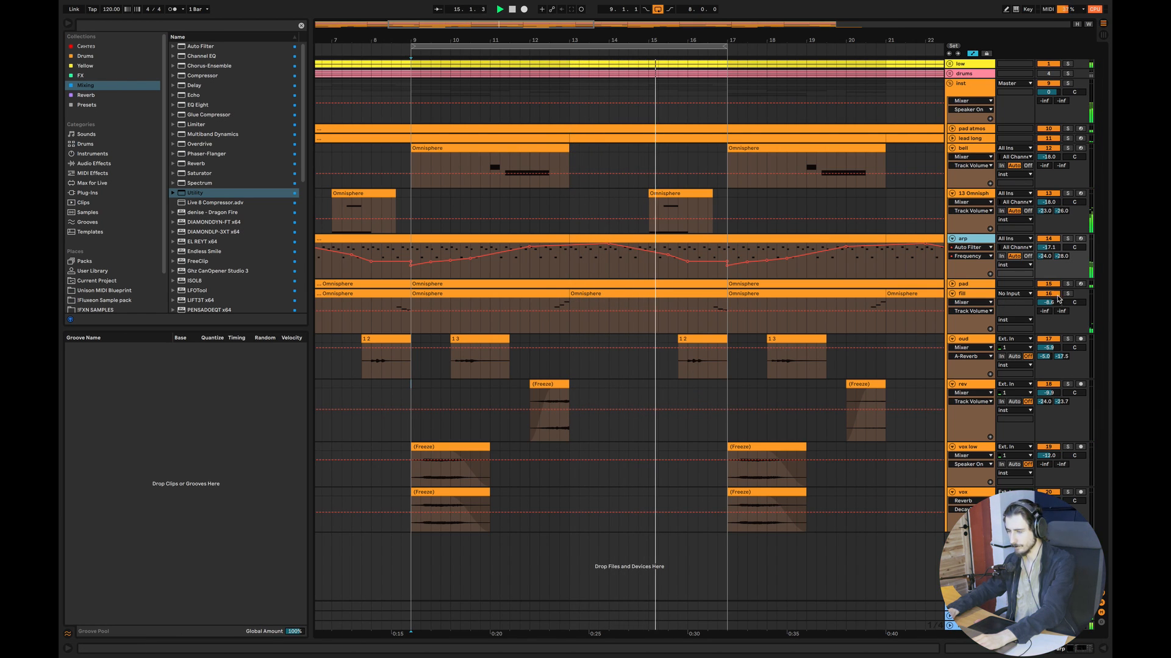
{"action": "left_click_drag", "start_coordinate": [972, 279], "coordinate": [972, 313]}
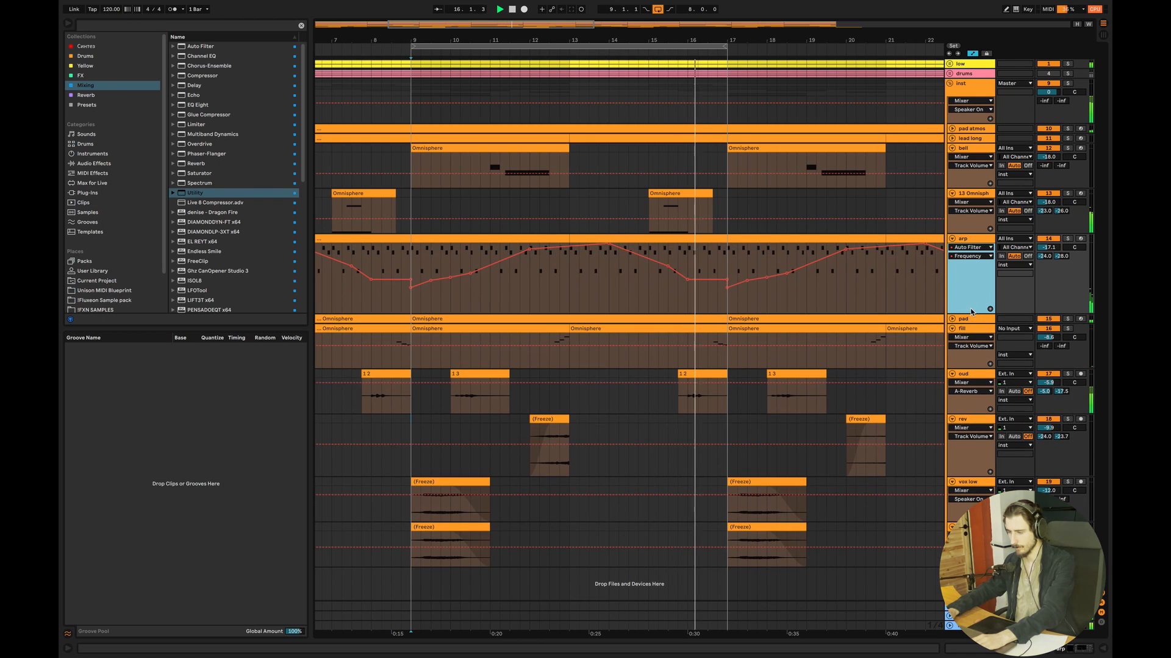
{"action": "key", "text": "space"}
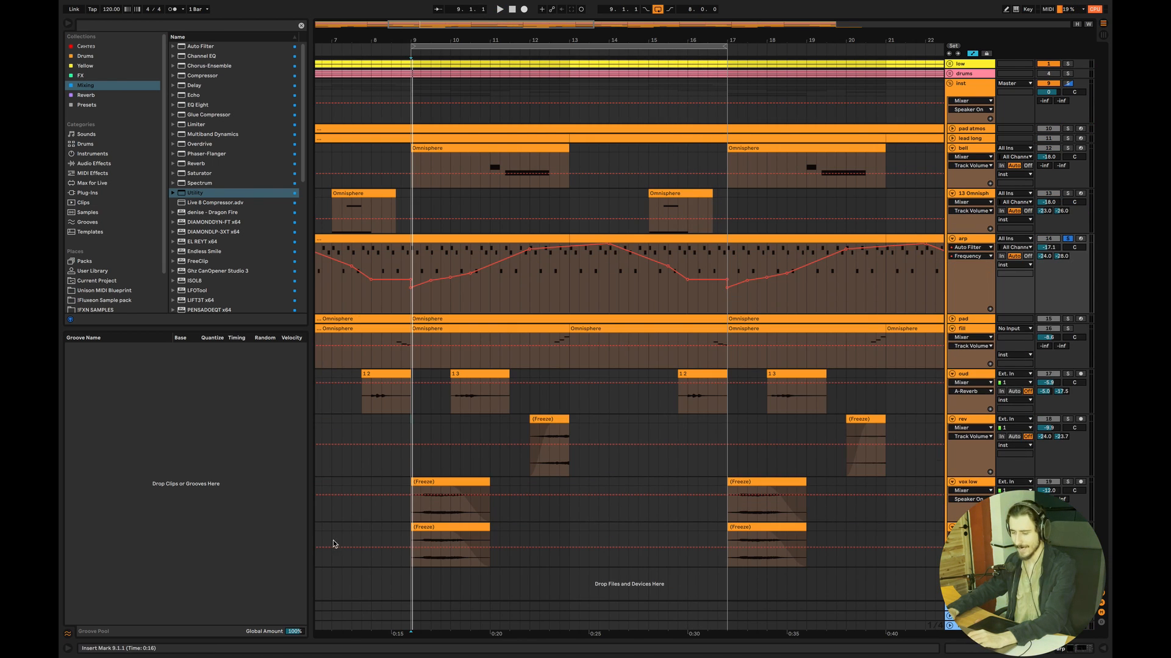
- Solo the oud track and play its clip from just before bar 10
{"action": "double_click", "coordinate": [976, 242]}
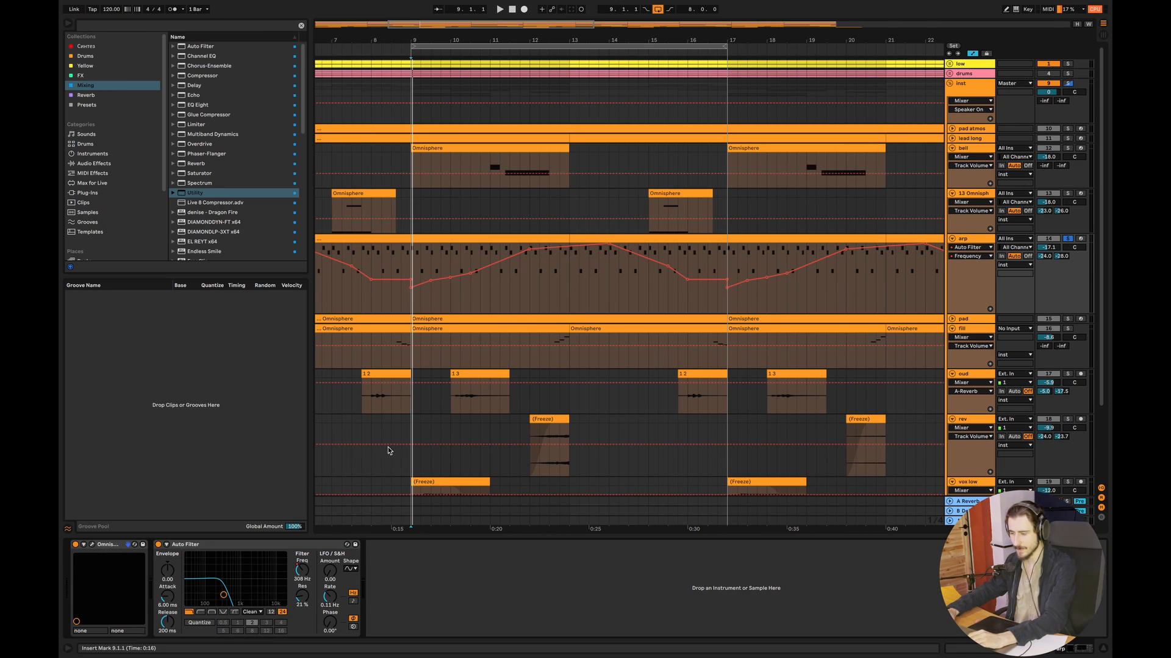
{"action": "left_click", "coordinate": [446, 409]}
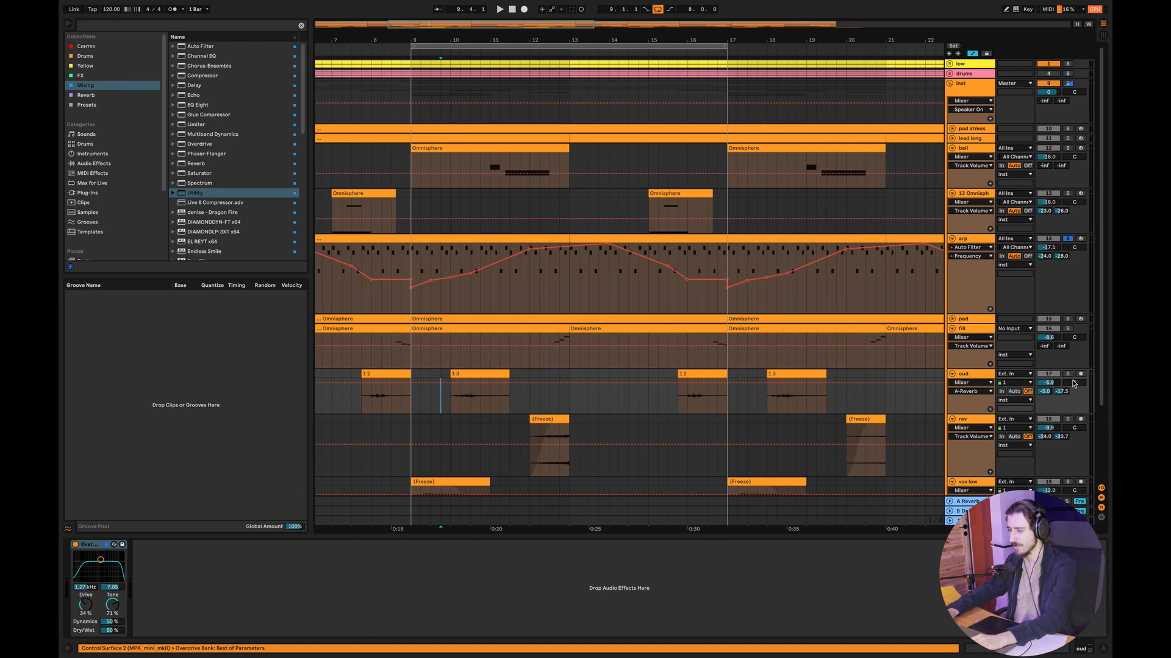
{"action": "key", "text": "space"}
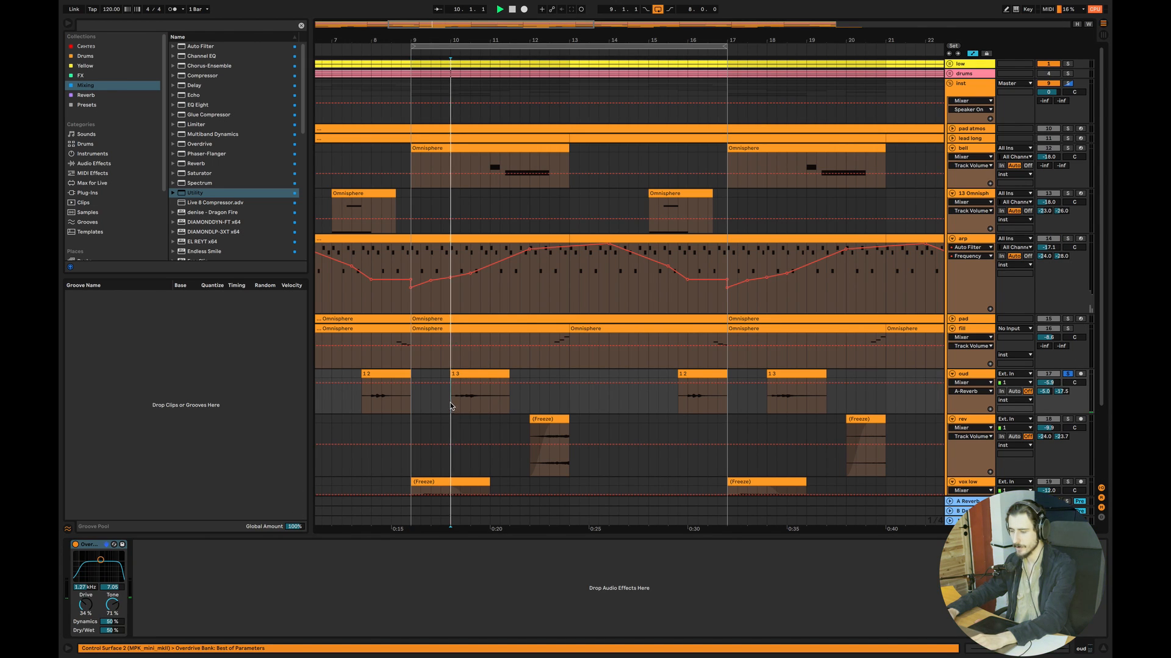
{"action": "left_click", "coordinate": [436, 404]}
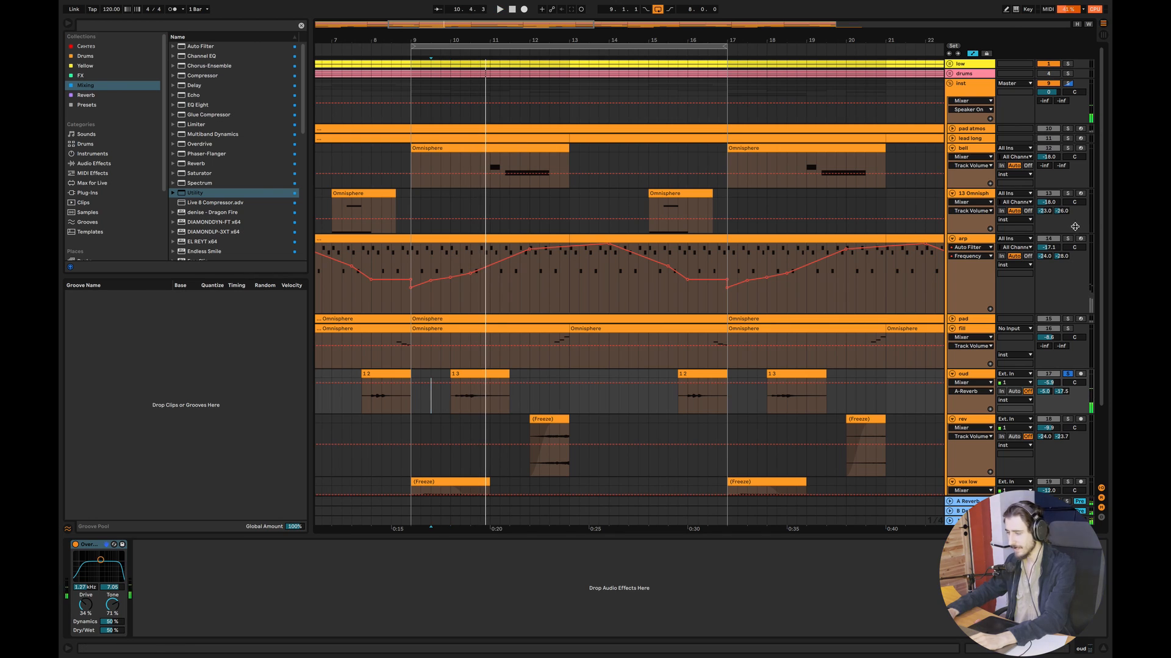
- Solo the arp together with the oud, turn off the arp's Auto Filter and play both from 9.1.1
{"action": "left_click", "coordinate": [1068, 239]}
{"action": "left_click", "coordinate": [970, 239]}
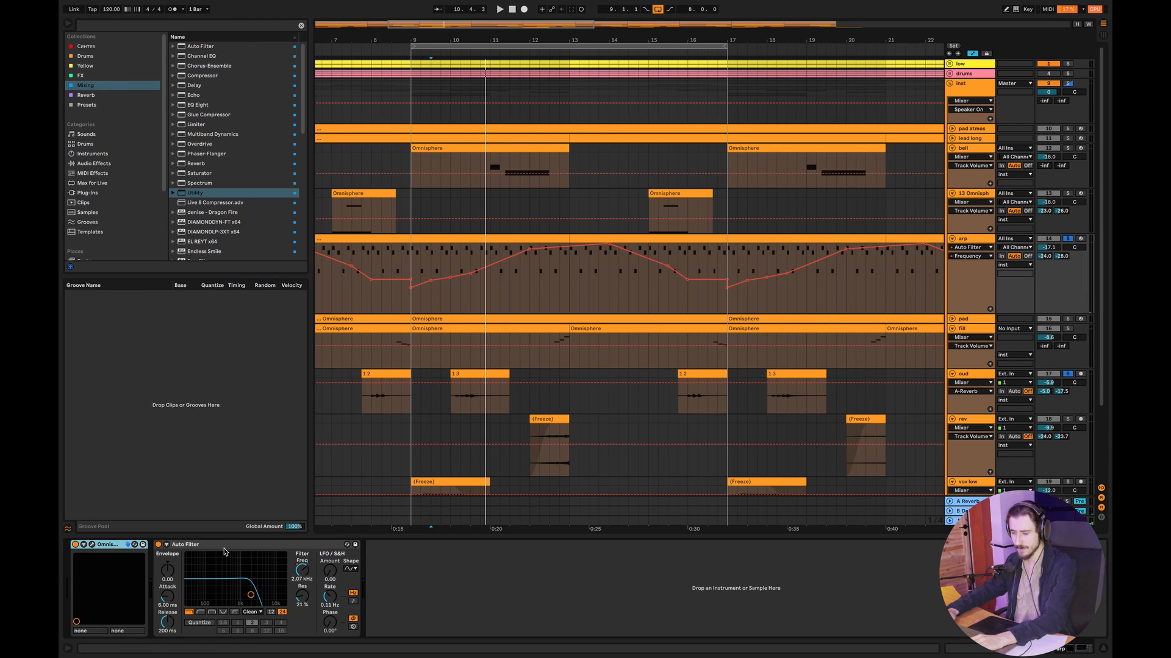
{"action": "left_click", "coordinate": [158, 544]}
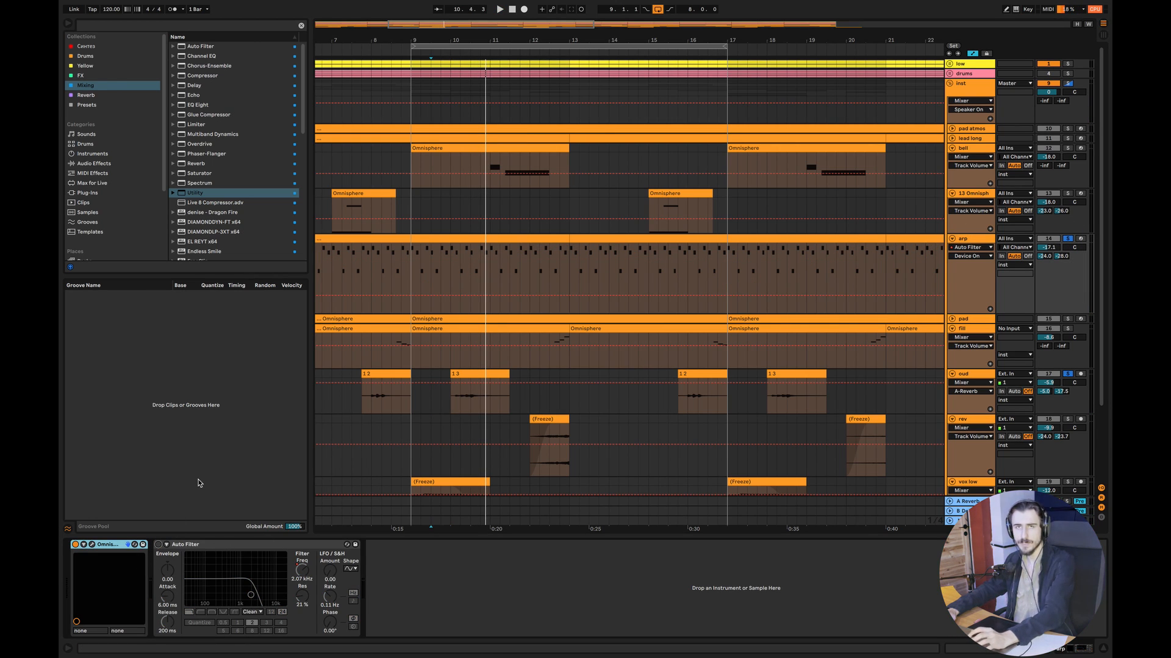
{"action": "left_click", "coordinate": [415, 287]}
{"action": "key", "text": "space"}
{"action": "key", "text": "space"}
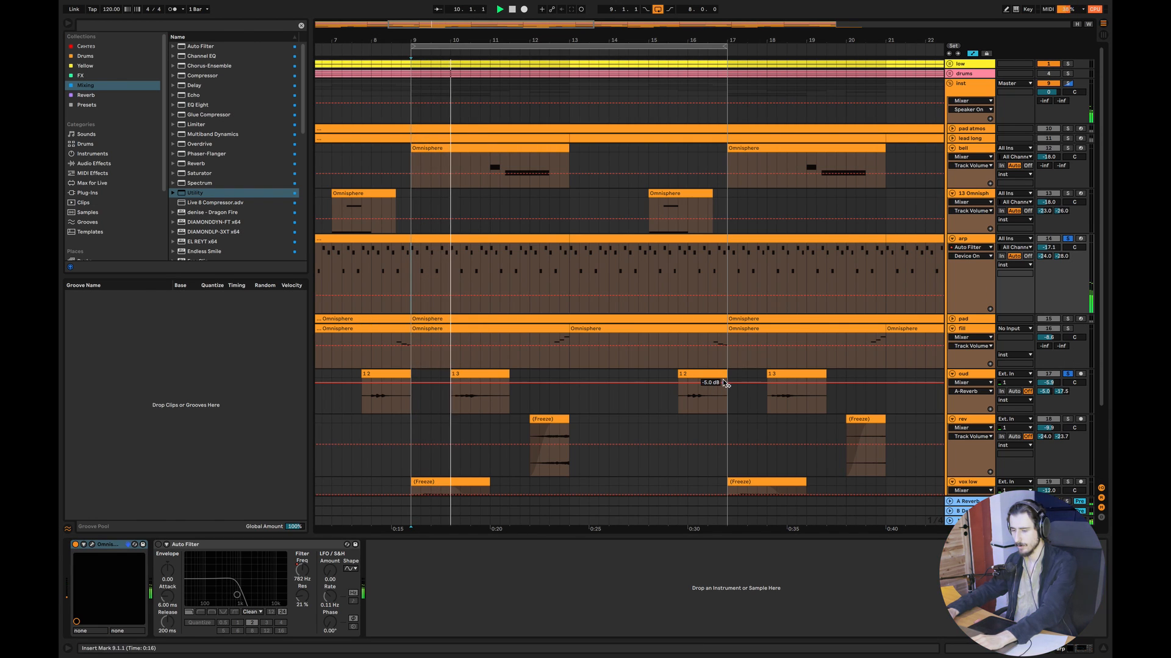
- Turn the arp's Auto Filter back on and show its frequency automation while playing the arp with the oud
{"action": "left_click", "coordinate": [157, 545]}
{"action": "key", "text": "space"}
{"action": "left_click", "coordinate": [301, 570]}
{"action": "right_click", "coordinate": [309, 572]}
{"action": "left_click", "coordinate": [310, 573]}
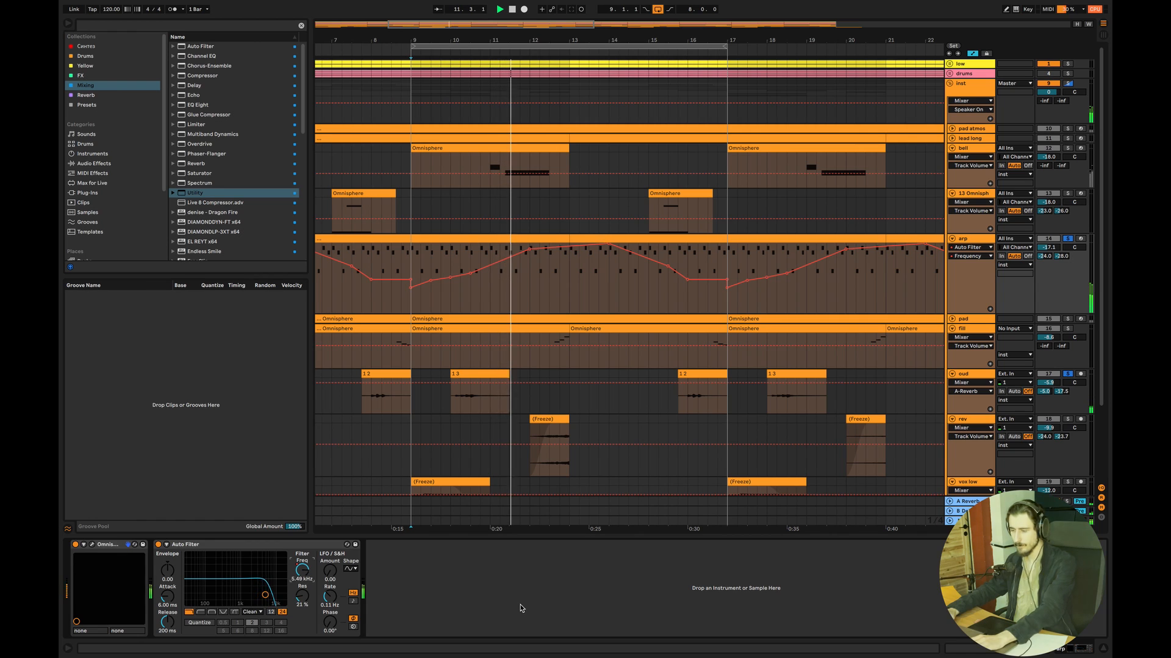
{"action": "key", "text": "space"}
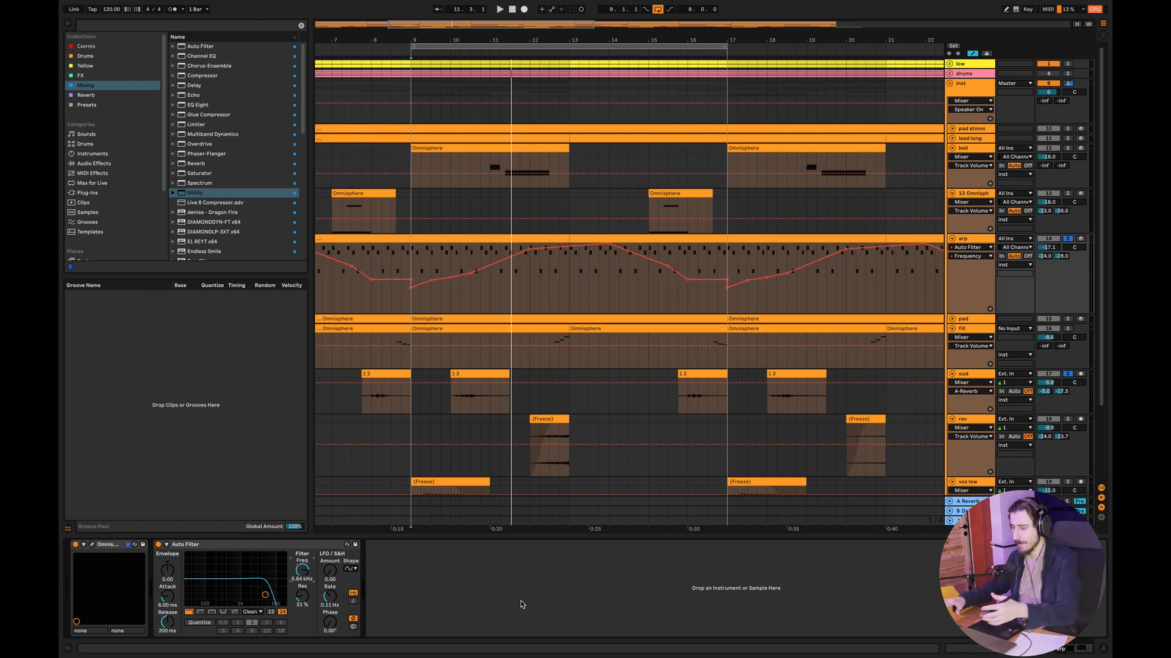
- Fold the bell, 13 Omnisph and arp tracks and the inst group, and unfold the drums group
{"action": "left_click", "coordinate": [951, 148]}
{"action": "left_click", "coordinate": [952, 158]}
{"action": "left_click", "coordinate": [951, 167]}
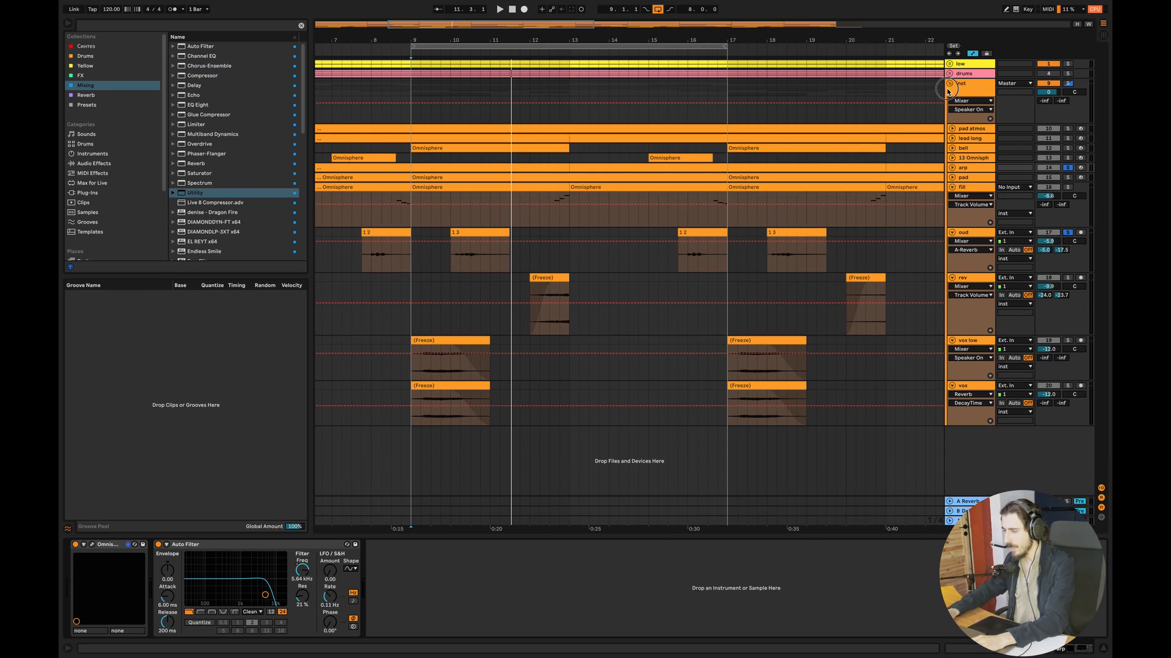
{"action": "left_click", "coordinate": [948, 90]}
{"action": "left_click", "coordinate": [950, 74]}
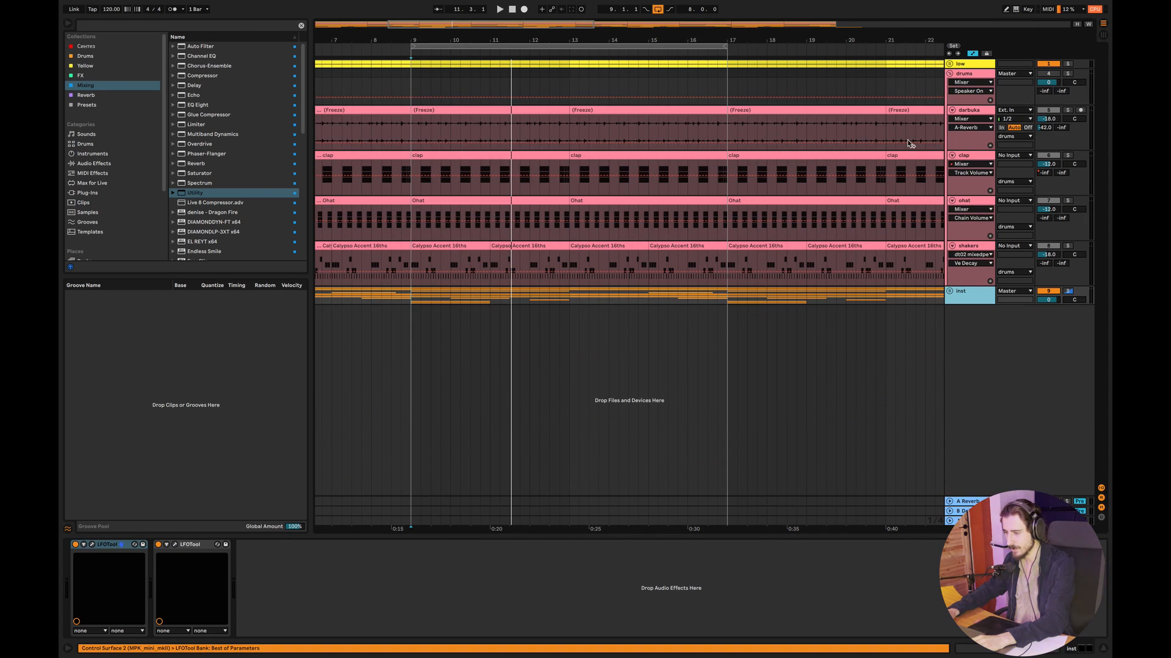
- Solo the darbuka and low tracks alongside the inst group and play them from 9.1.1
{"action": "left_click_drag", "start_coordinate": [493, 25], "coordinate": [473, 25]}
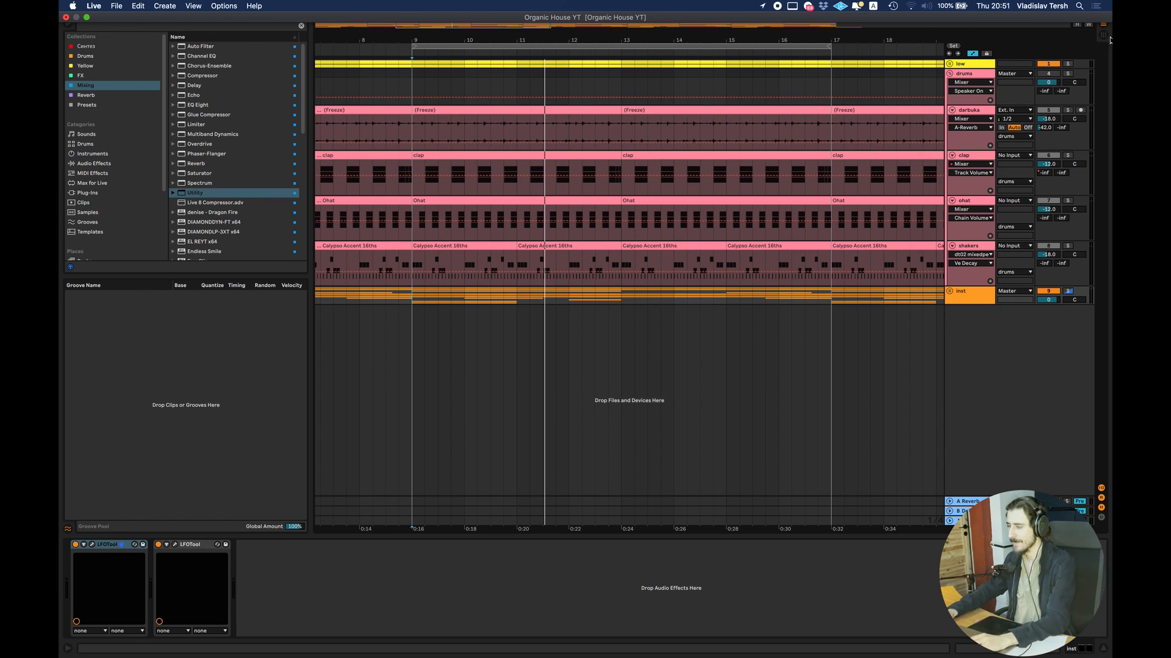
{"action": "left_click", "coordinate": [1069, 111]}
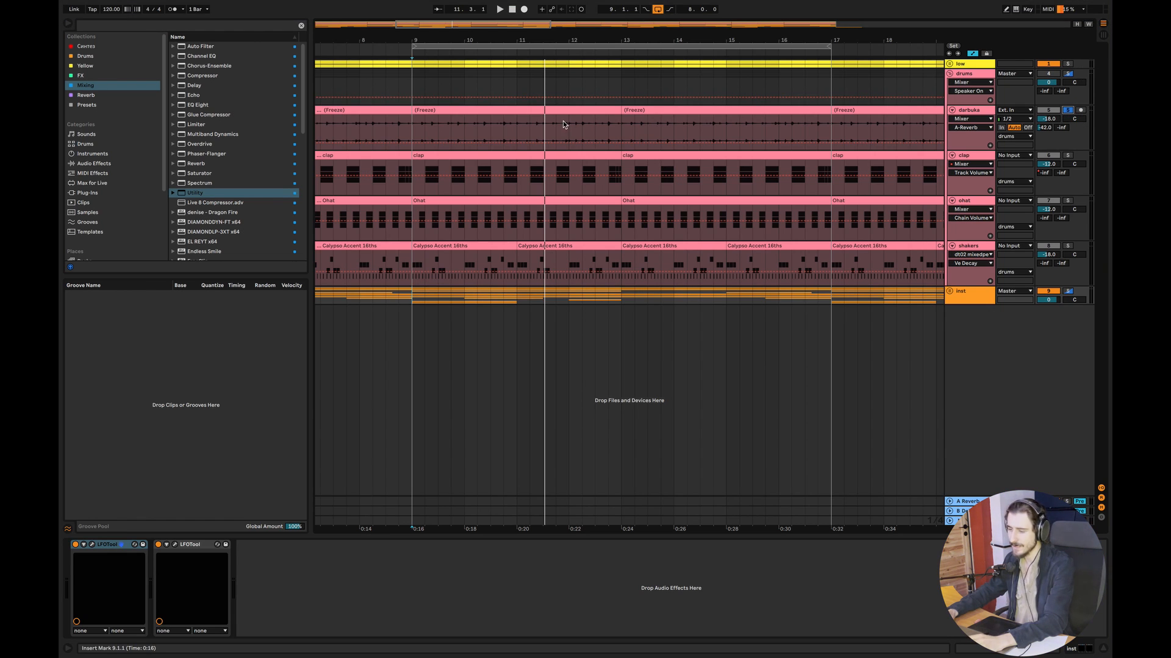
{"action": "left_click", "coordinate": [412, 128]}
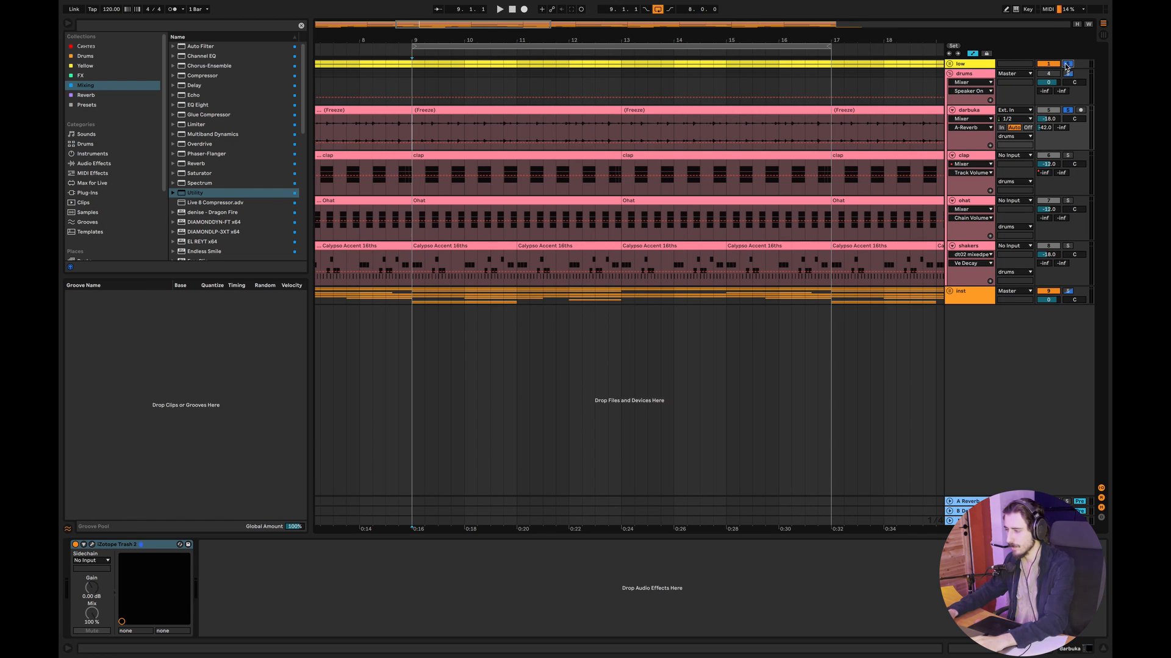
{"action": "key", "text": "space"}
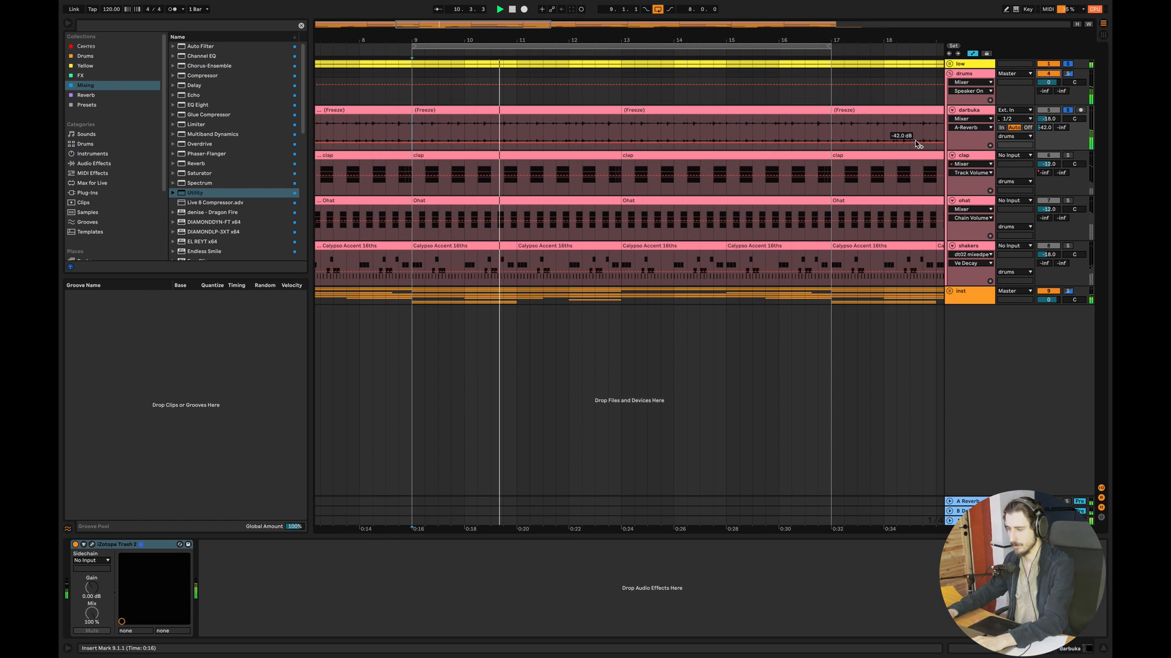
{"action": "left_click", "coordinate": [979, 112]}
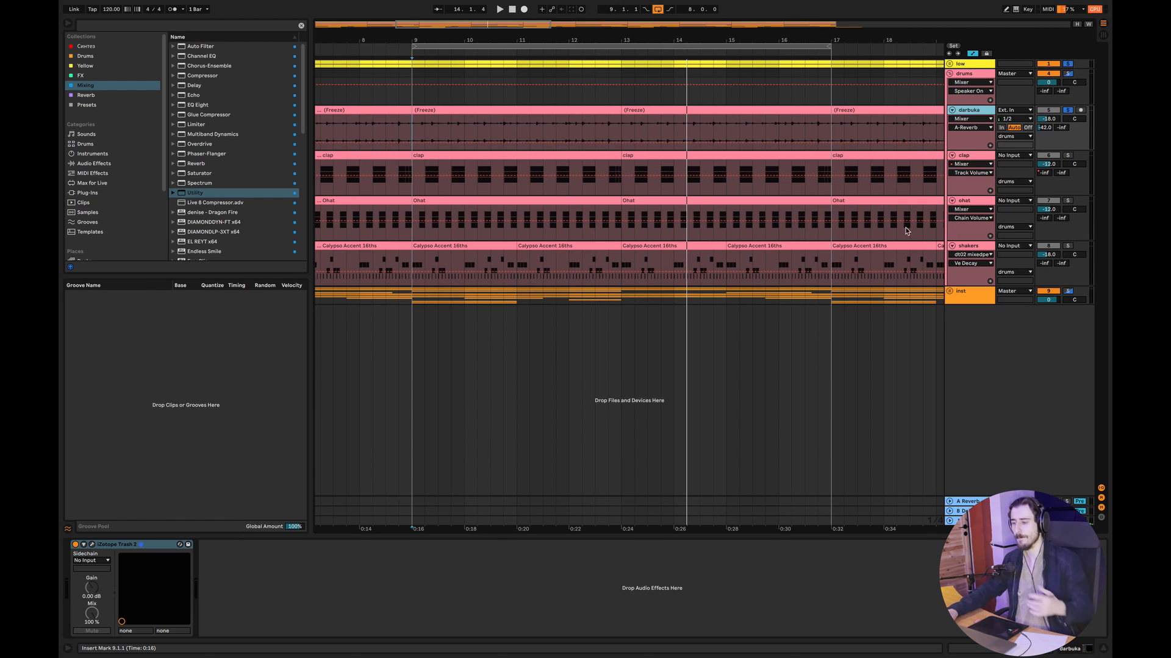
- Solo the clap as well, play from 9.1.1 and lower the darbuka volume to -19.6 dB
{"action": "left_click", "coordinate": [1067, 156]}
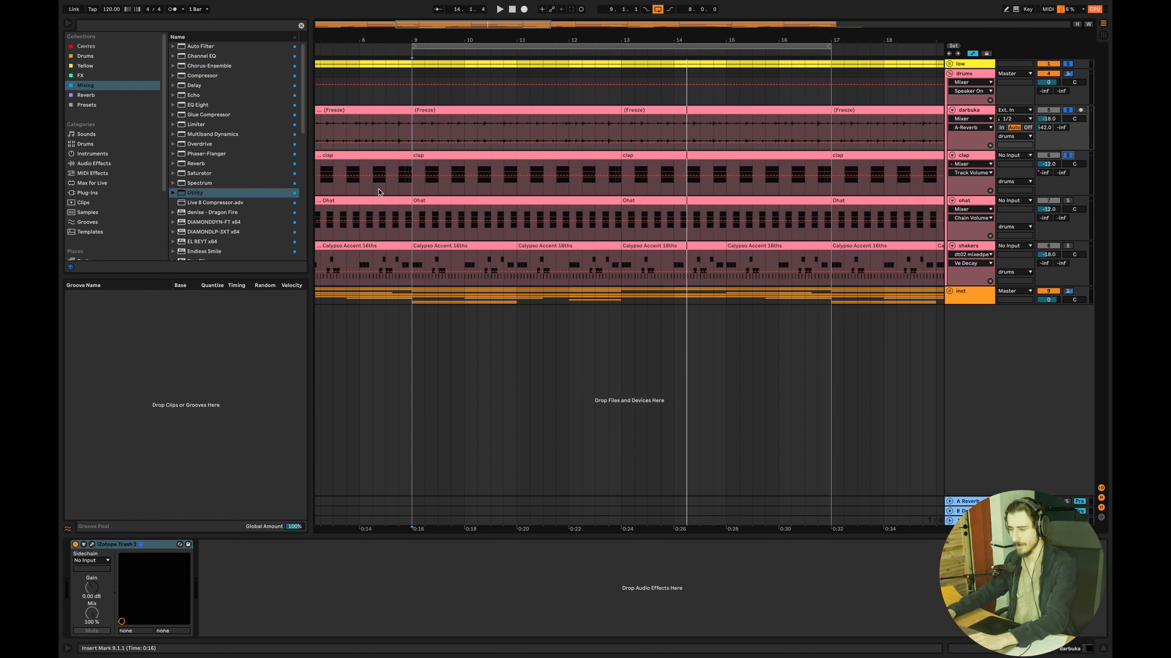
{"action": "left_click", "coordinate": [415, 187]}
{"action": "key", "text": "space"}
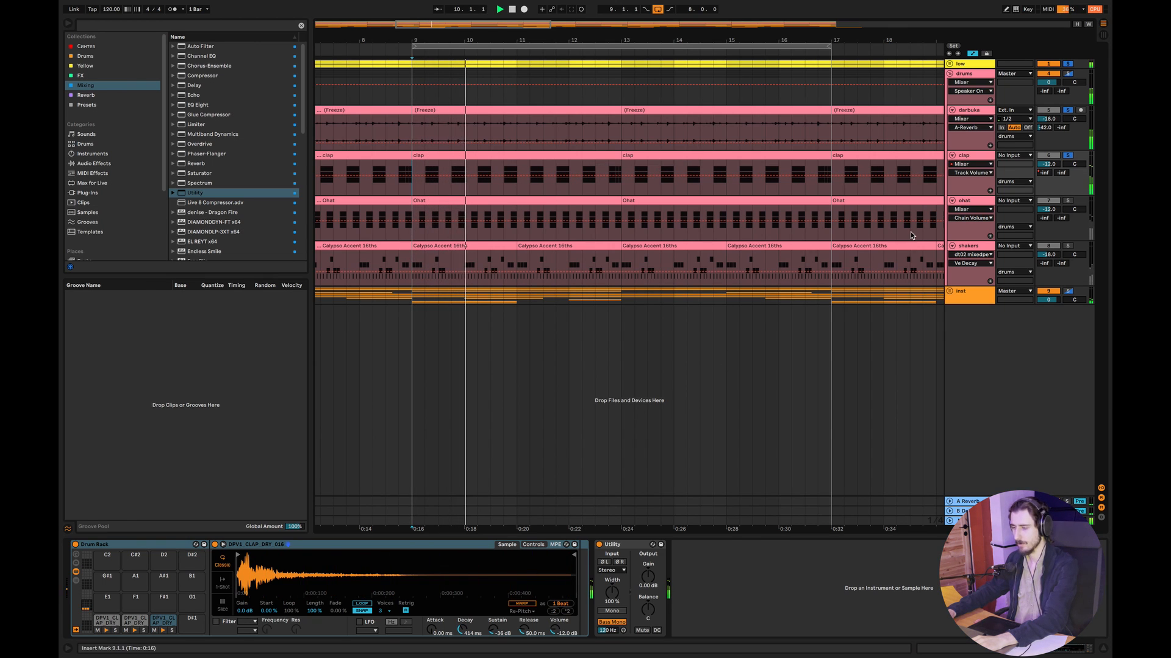
{"action": "left_click_drag", "start_coordinate": [1054, 118], "coordinate": [1054, 128]}
{"action": "key", "text": "space"}
{"action": "key", "text": "space"}
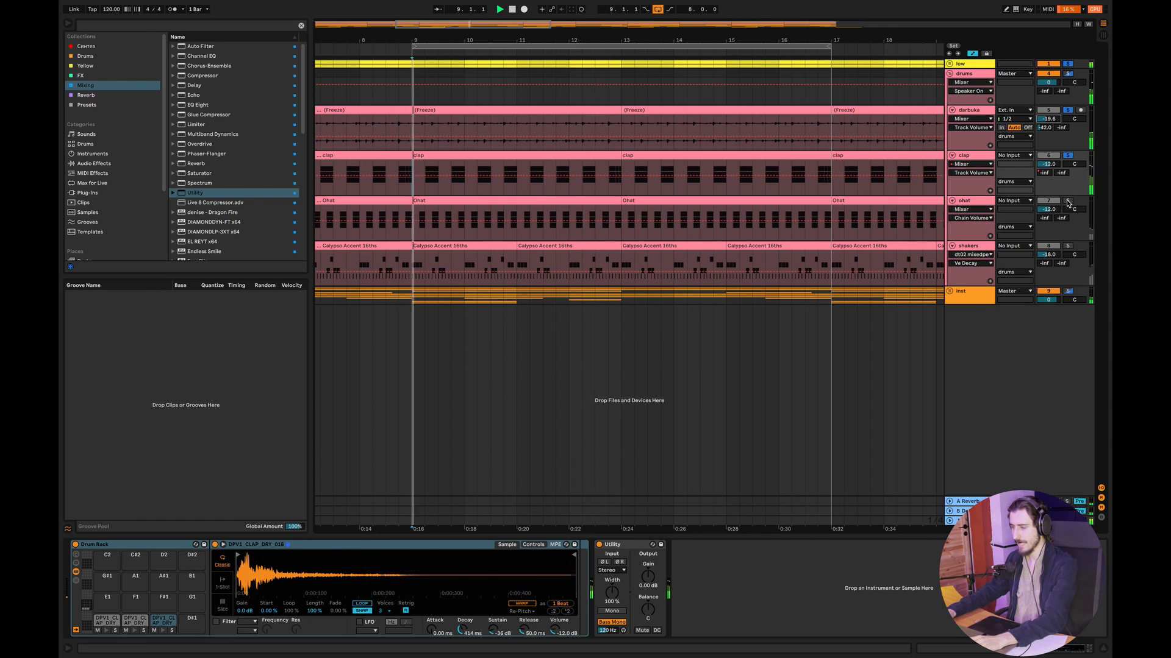
{"action": "key", "text": "space"}
- Open the clap clip at bar 9, select the fill notes at its end and play the clap on its own
{"action": "left_click", "coordinate": [1067, 200]}
{"action": "double_click", "coordinate": [500, 156]}
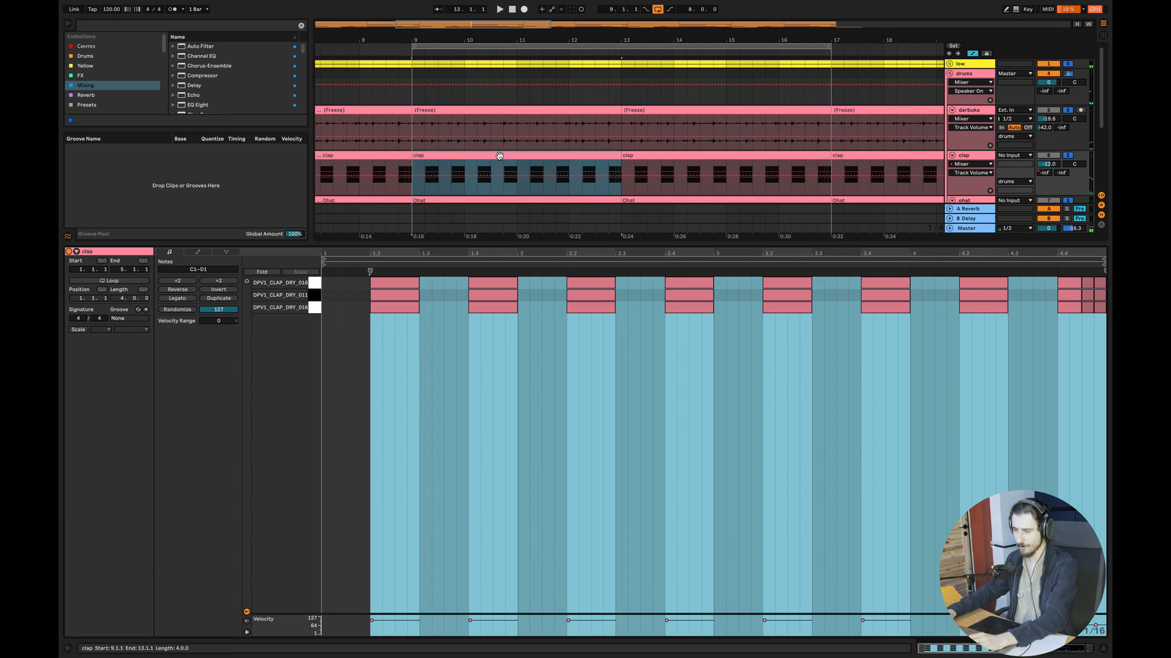
{"action": "left_click", "coordinate": [944, 350]}
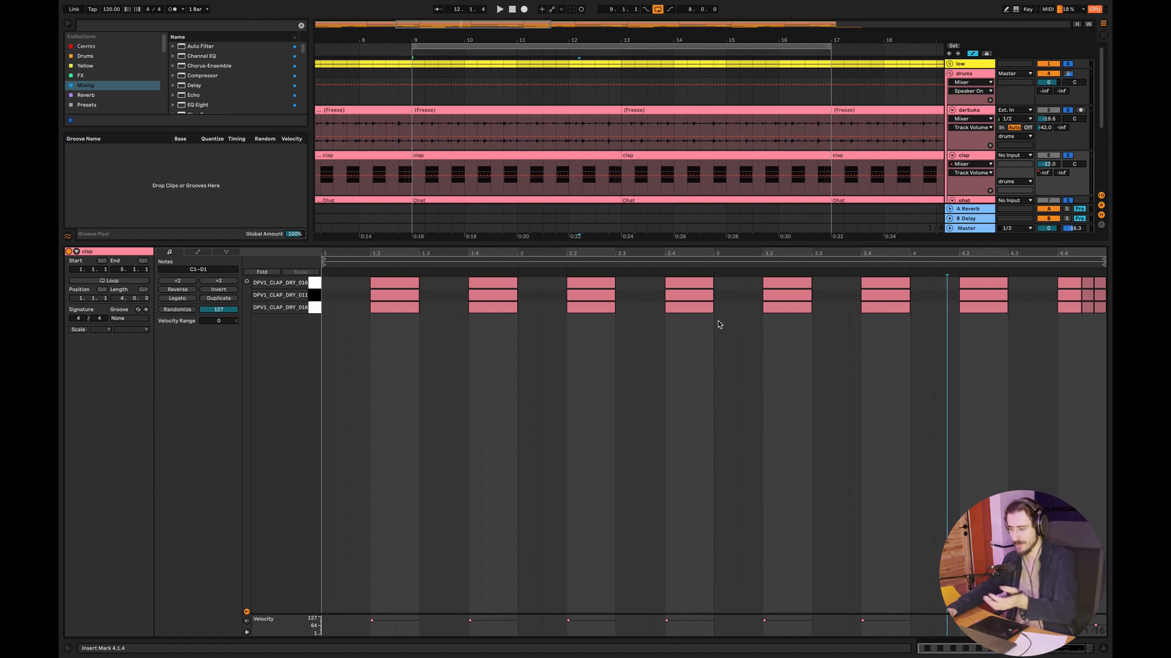
{"action": "left_click_drag", "start_coordinate": [1058, 333], "coordinate": [1106, 277]}
{"action": "left_click", "coordinate": [1067, 155]}
{"action": "key", "text": "space"}
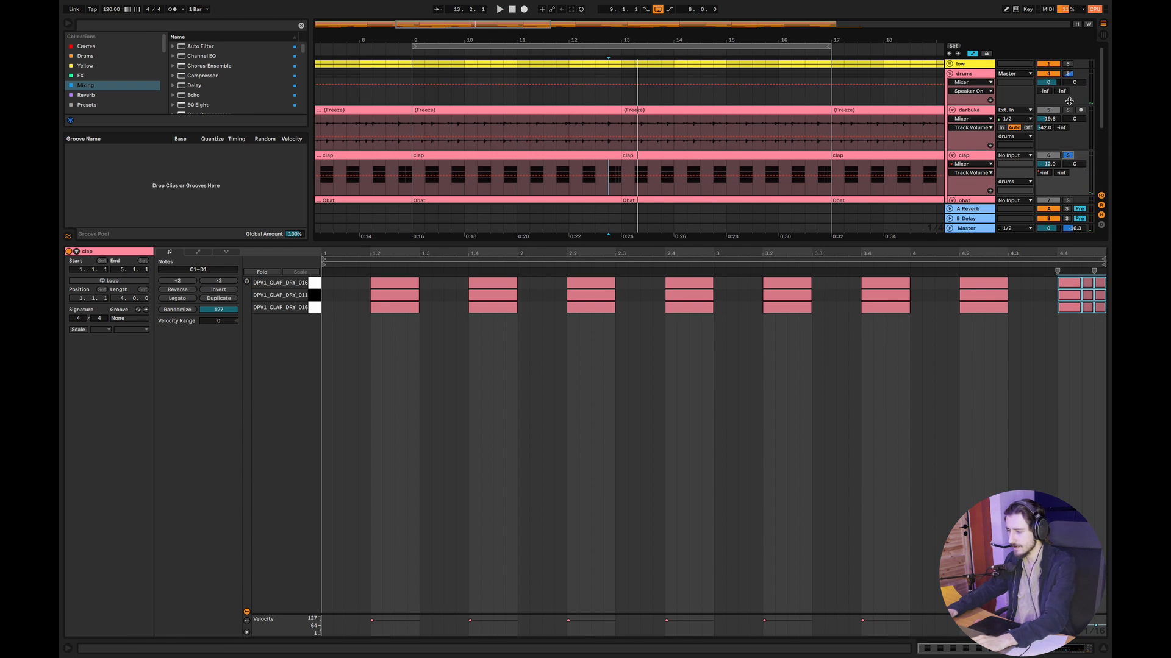
- Close the clip editor, solo the low, darbuka, clap and ohat tracks together and play them from 9.1.1
{"action": "left_click", "coordinate": [1067, 110]}
{"action": "left_click", "coordinate": [1103, 649]}
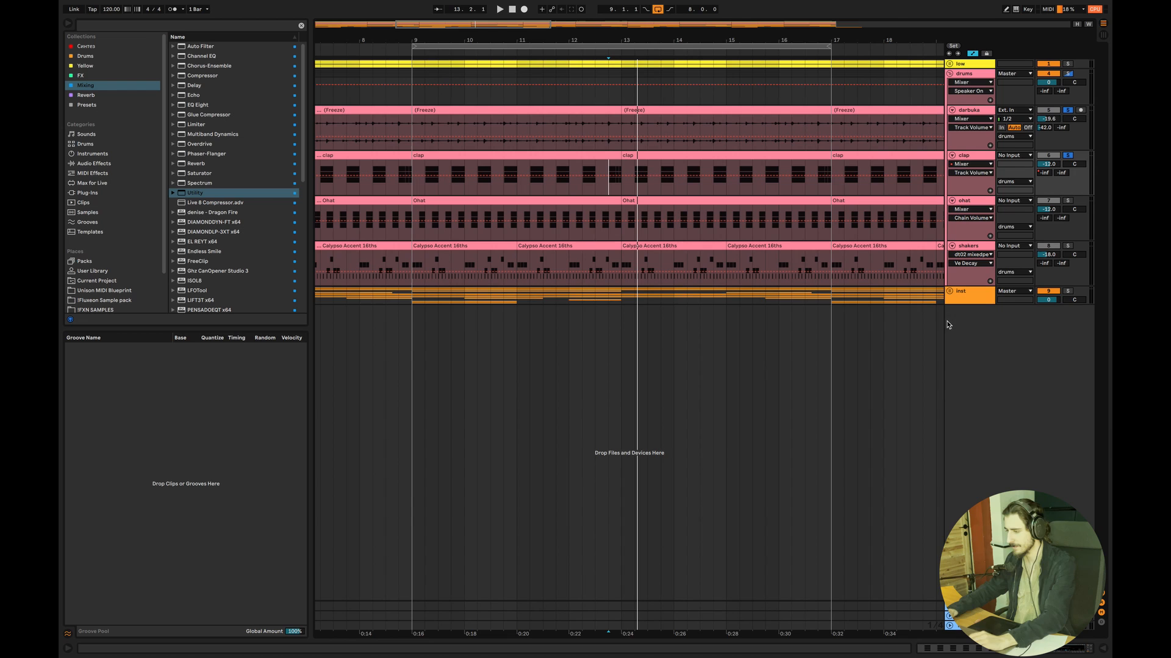
{"action": "left_click", "coordinate": [416, 229]}
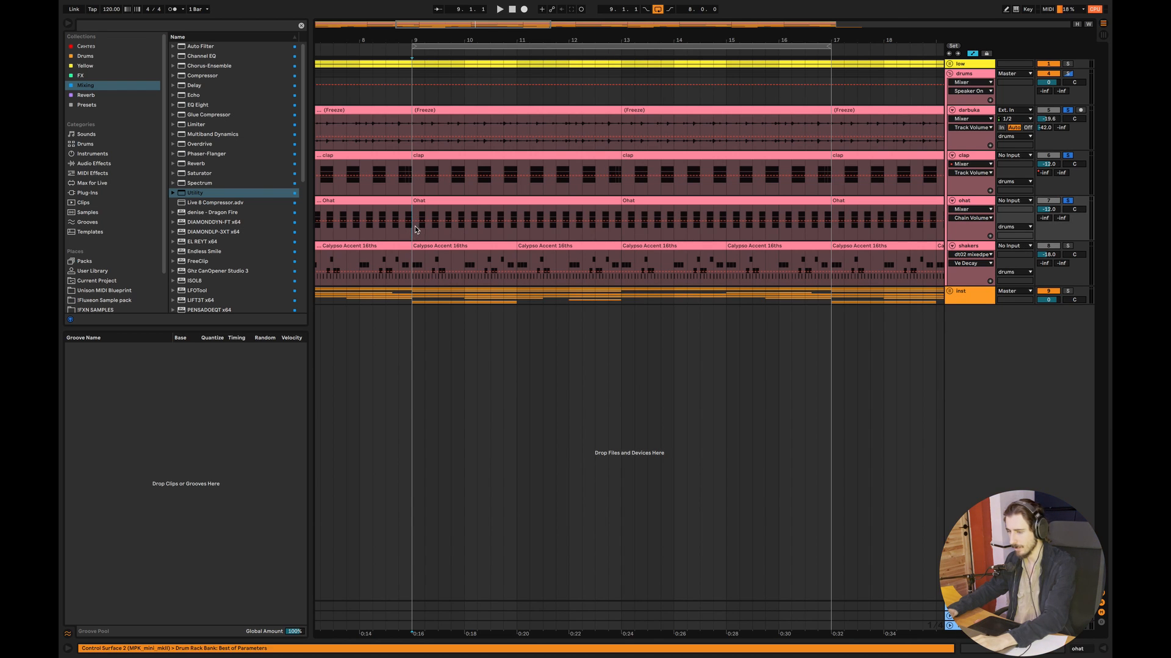
{"action": "left_click", "coordinate": [1066, 64]}
{"action": "key", "text": "space"}
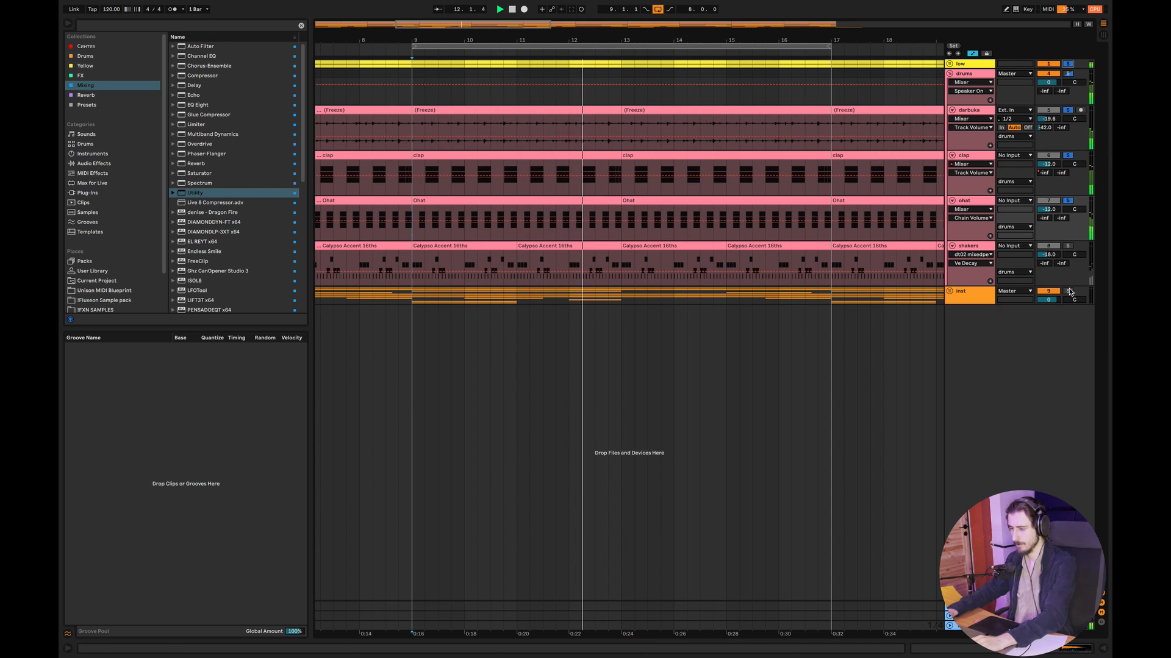
{"action": "key", "text": "space"}
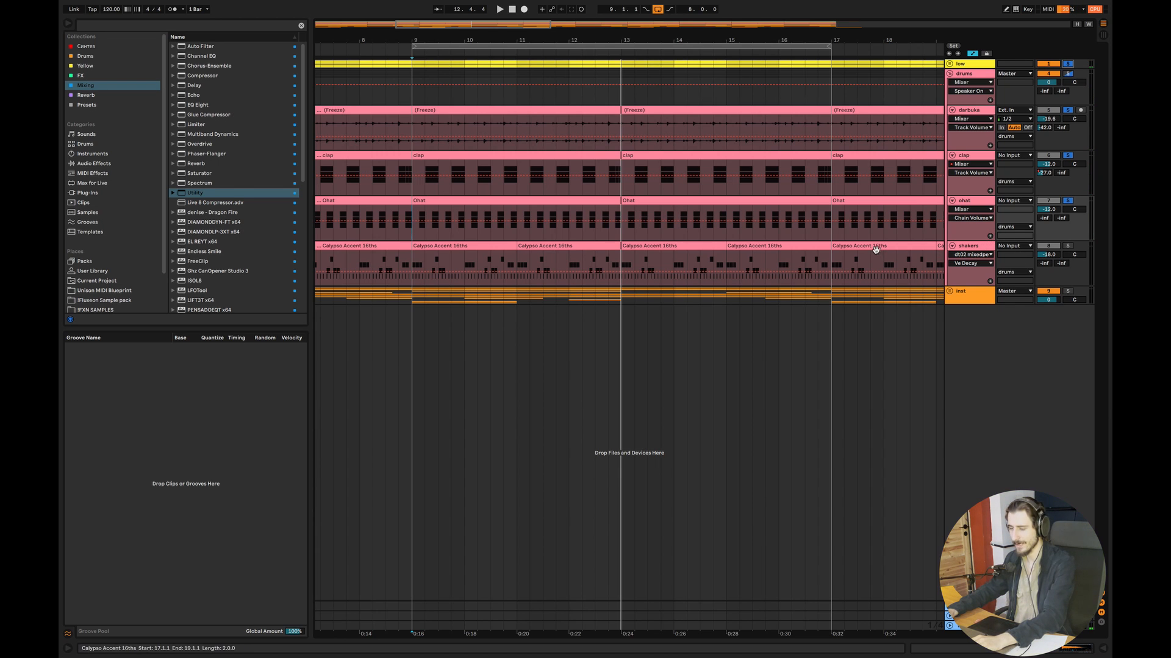
{"action": "key", "text": "space"}
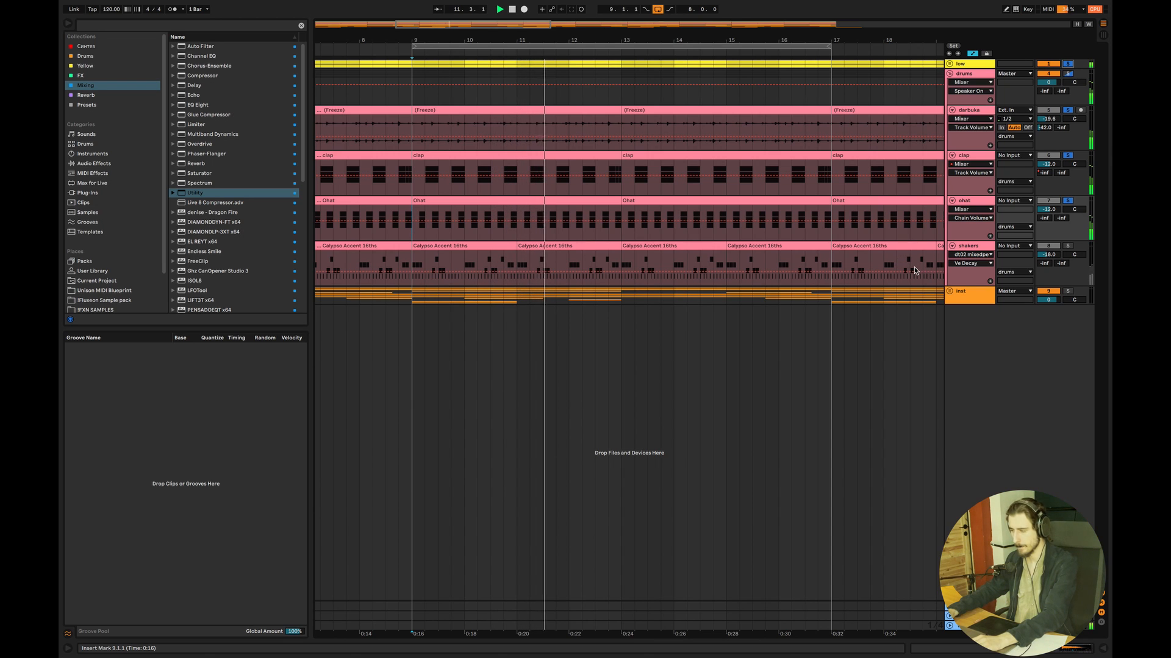
{"action": "key", "text": "space"}
- Open the shakers clip at bar 9 with the shakers soloed, and switch to the drawing app with the fills diagram
{"action": "double_click", "coordinate": [488, 250]}
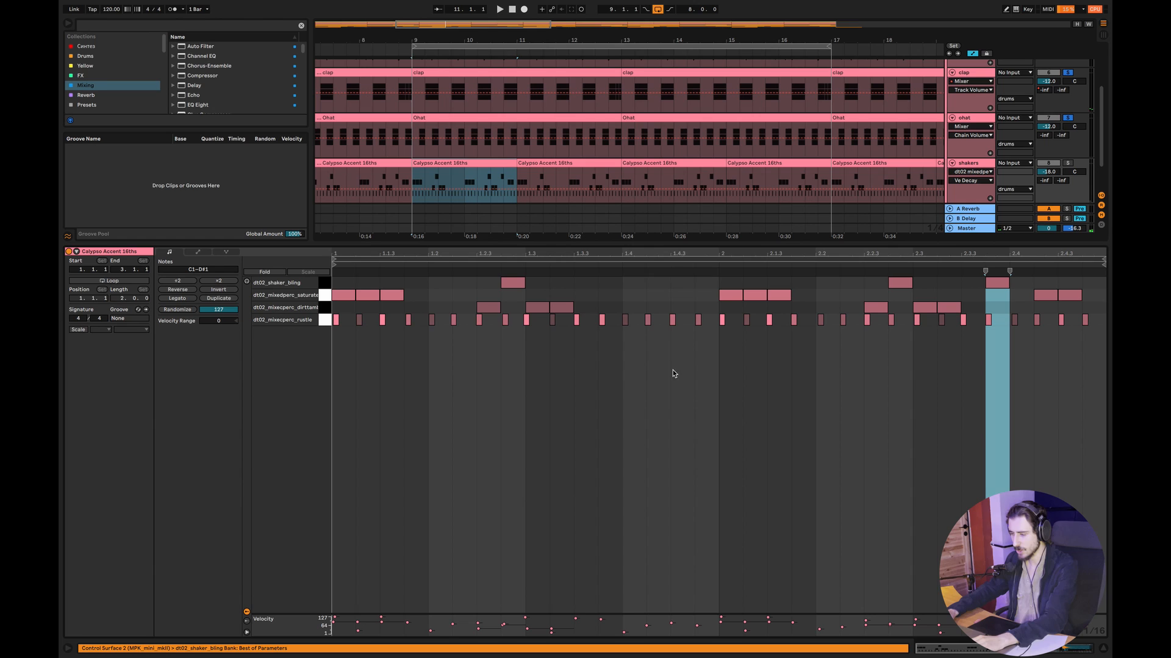
{"action": "left_click", "coordinate": [1068, 164]}
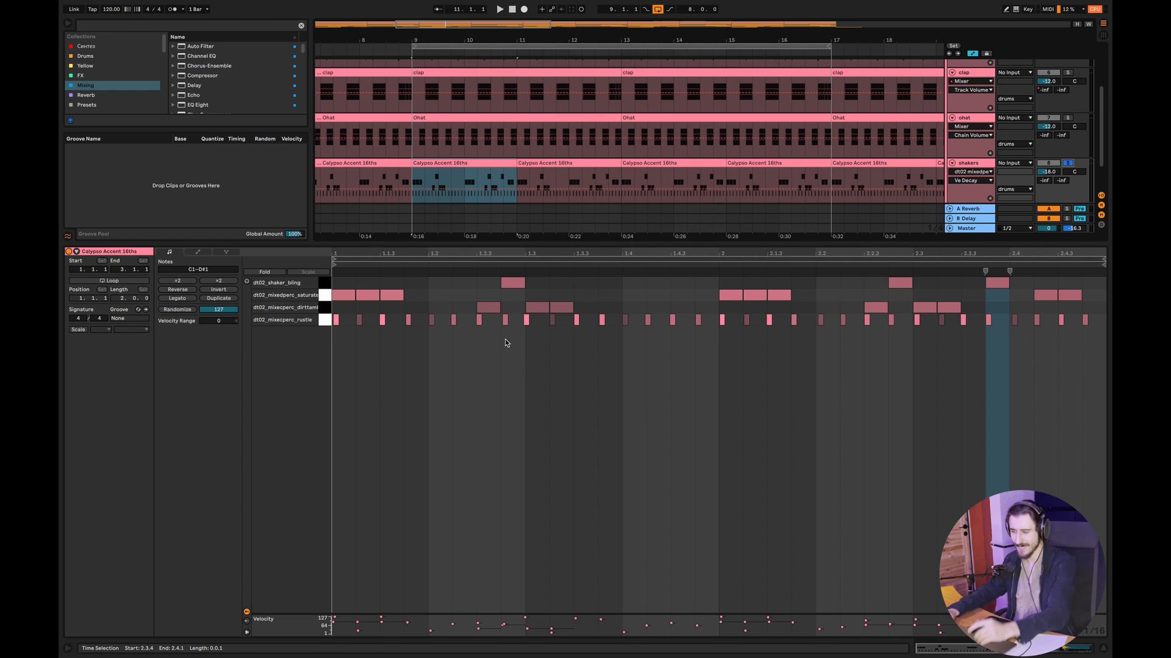
{"action": "key", "text": "ctrl+Right"}
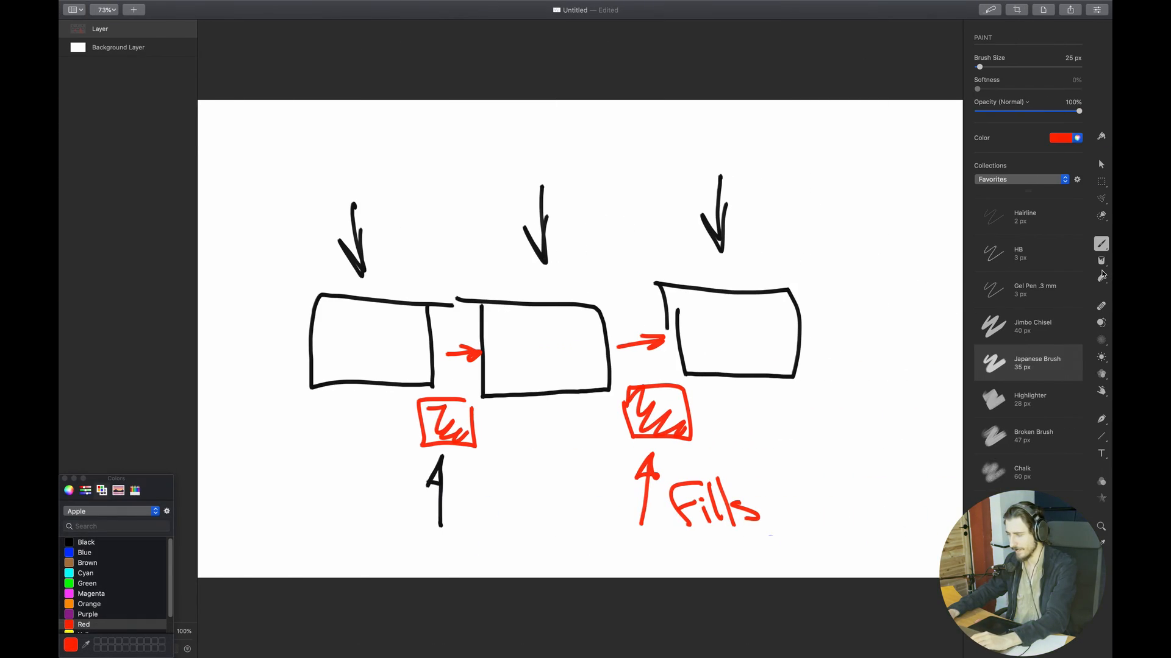
{"action": "left_click", "coordinate": [1102, 278]}
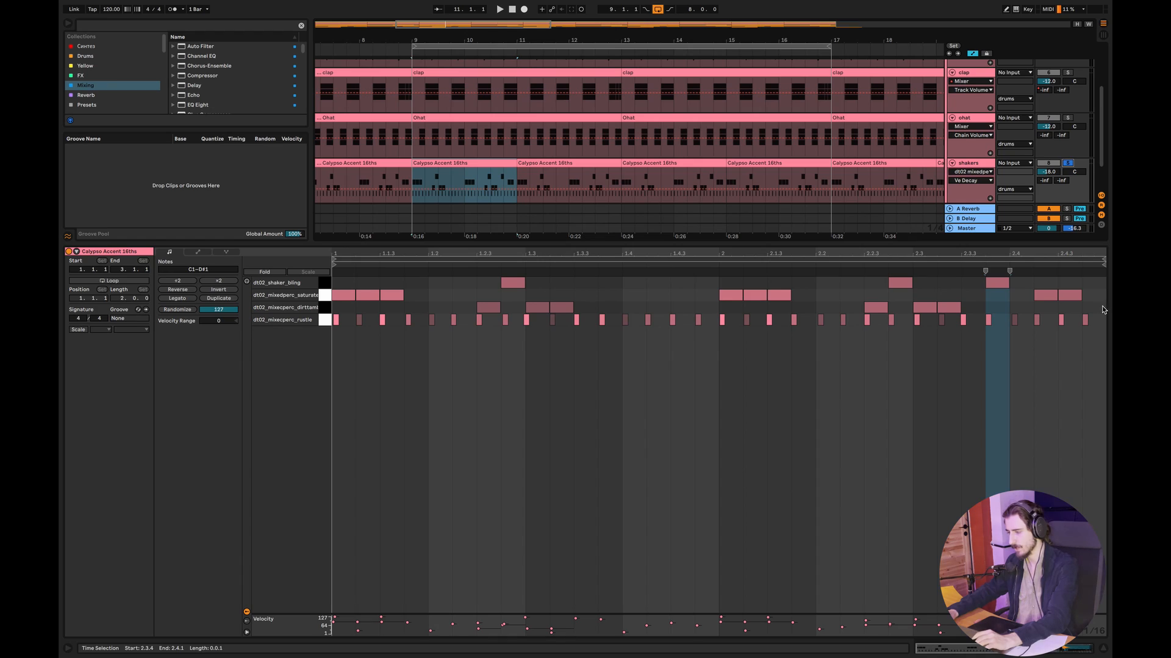
- Delete all notes above the rustle row in the shakers clip, play the remaining rustle pattern and undo the deletion
{"action": "left_click_drag", "start_coordinate": [1102, 306], "coordinate": [332, 235]}
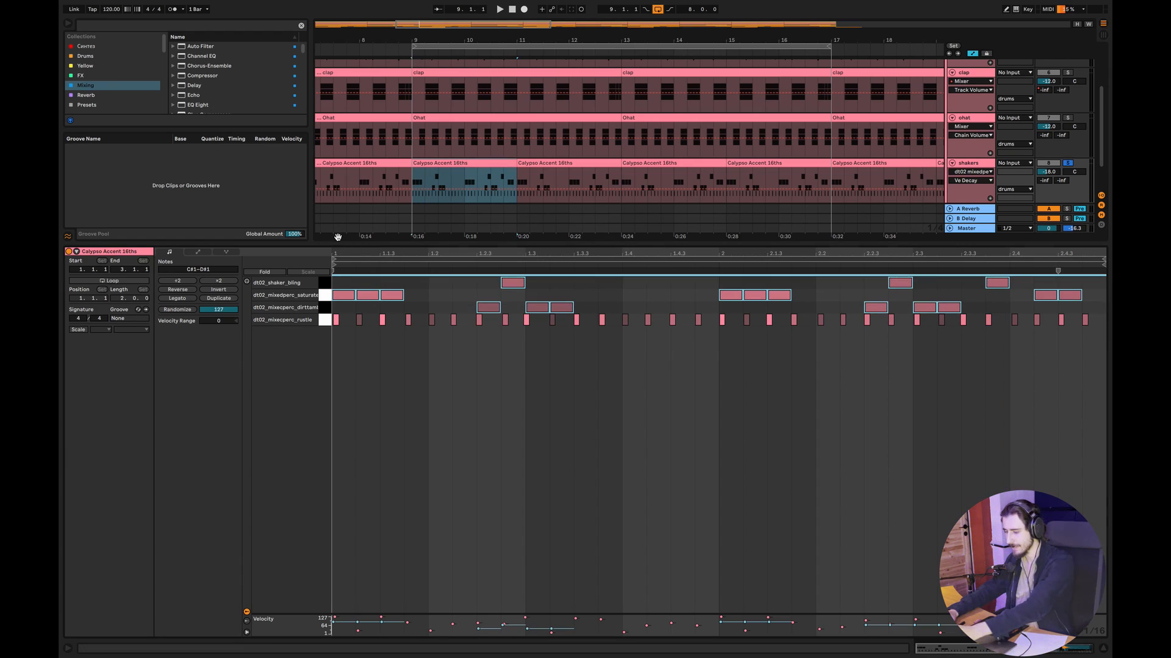
{"action": "key", "text": "Delete"}
{"action": "key", "text": "space"}
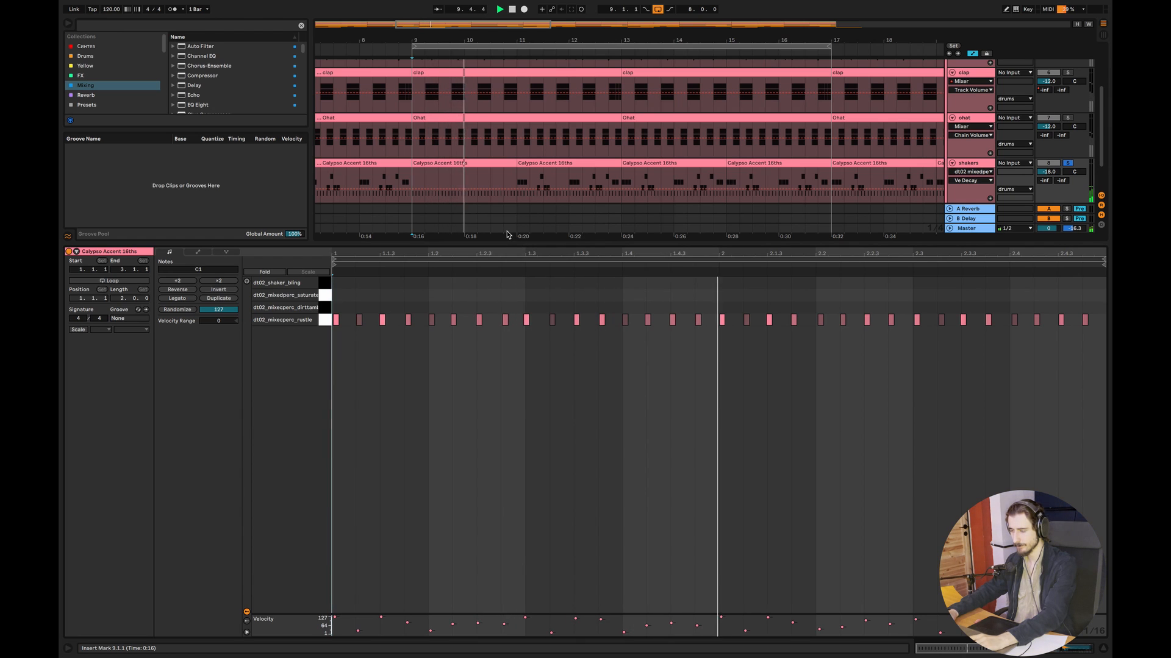
{"action": "key", "text": "space"}
{"action": "key", "text": "ctrl+z"}
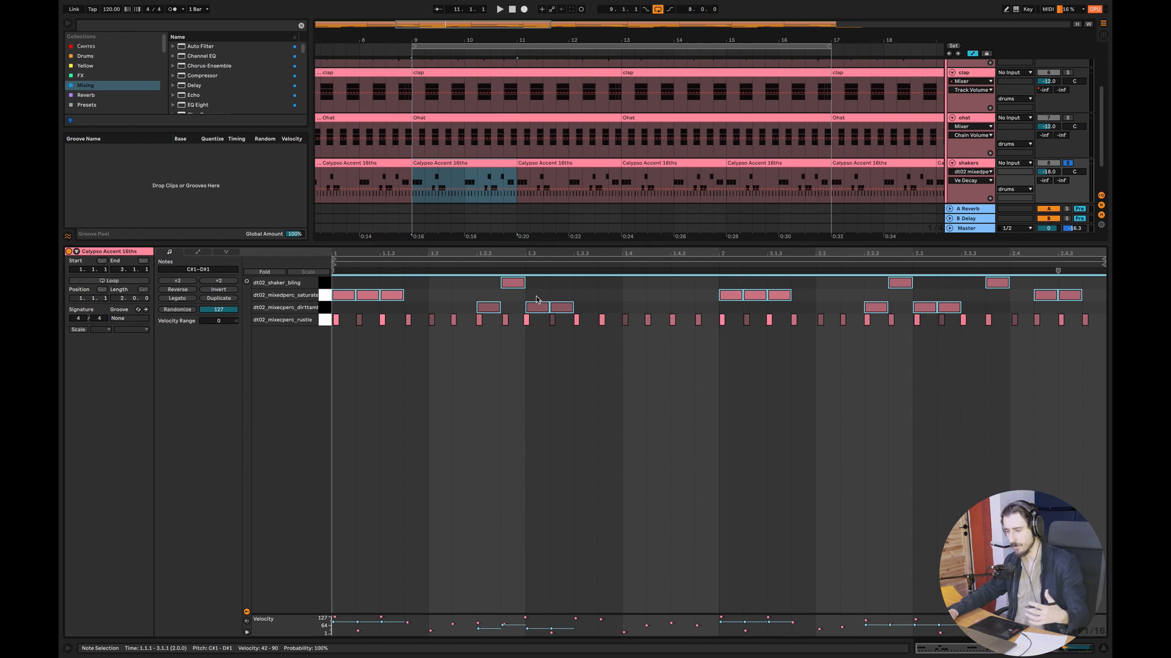
- Select the notes above the rustle row, play the complete shakers pattern soloed and close the clip editor
{"action": "left_click", "coordinate": [614, 308]}
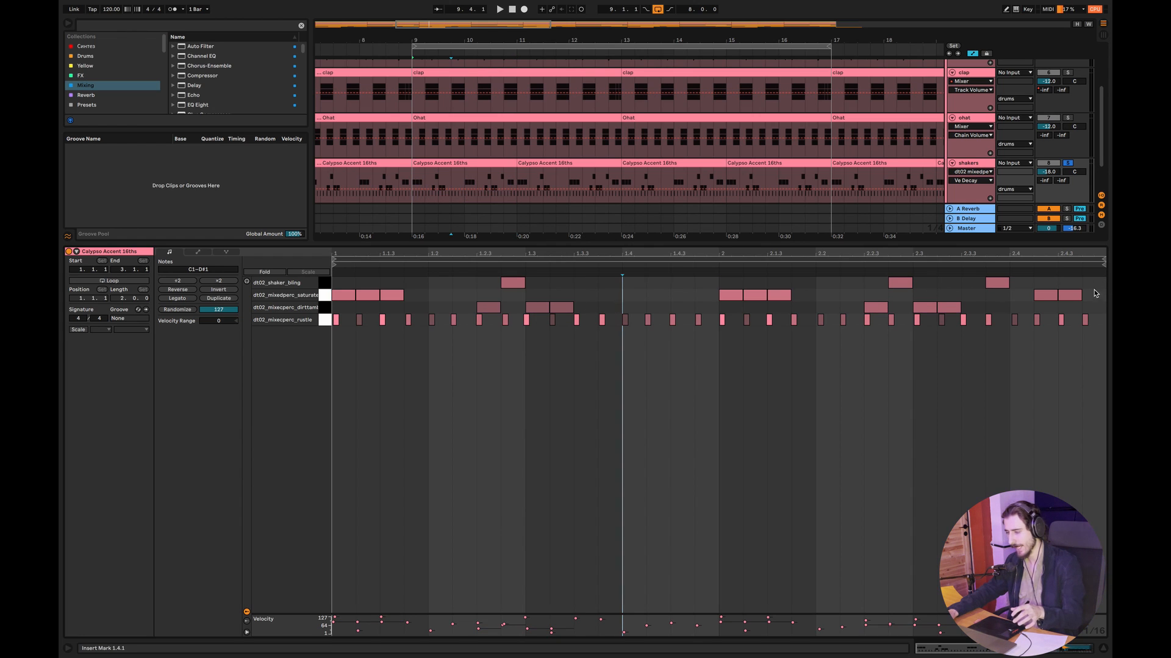
{"action": "key", "text": "ctrl+a"}
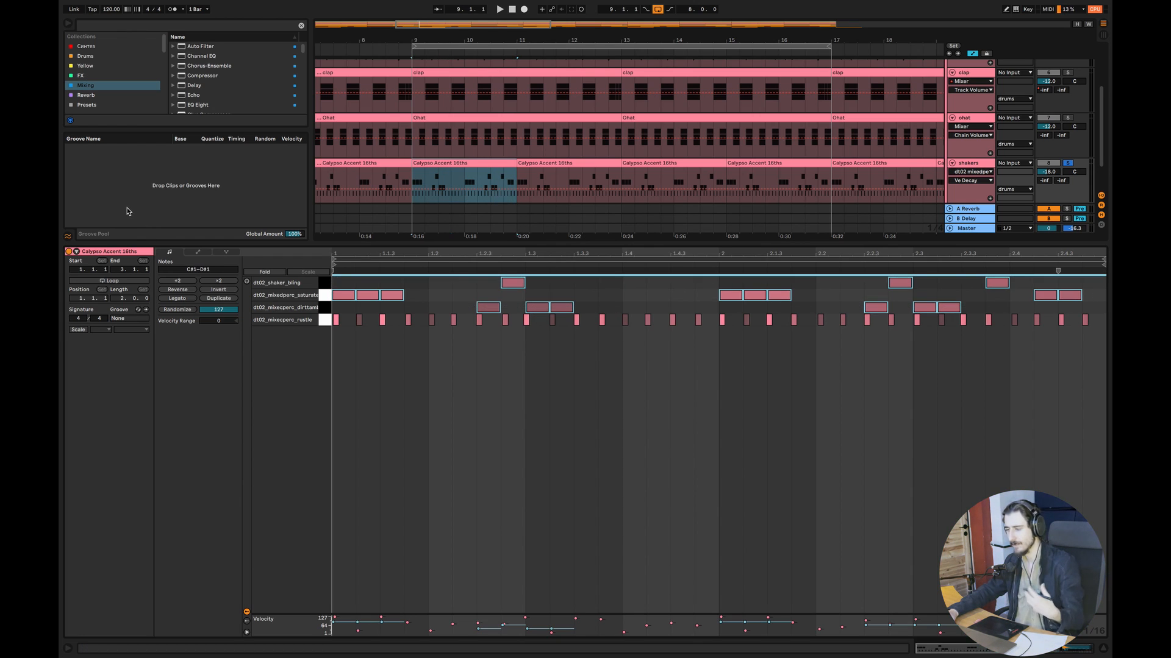
{"action": "key", "text": "space"}
{"action": "left_click", "coordinate": [573, 473]}
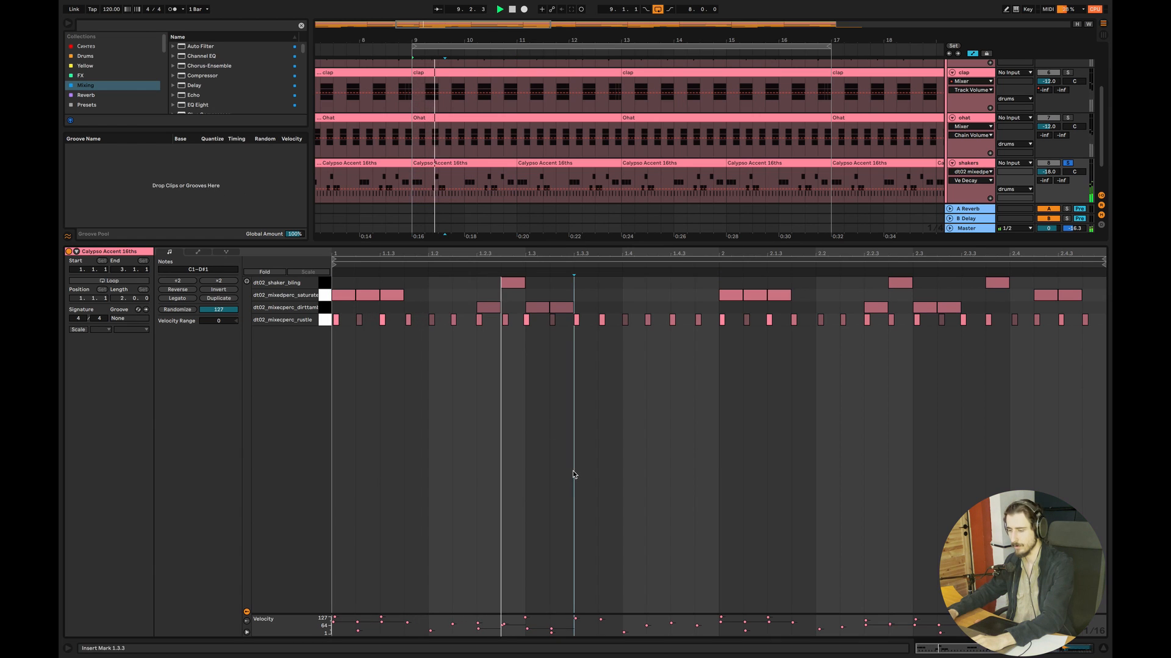
{"action": "left_click", "coordinate": [1105, 650]}
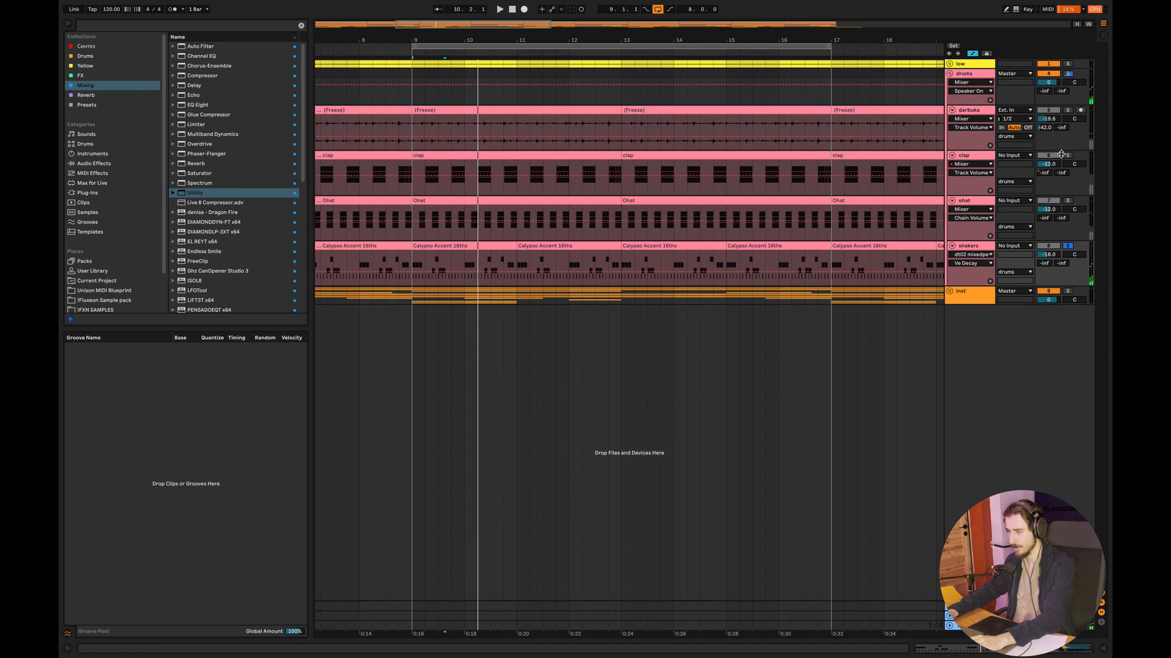
- Solo the low and clap tracks with the shakers, play them and open the shakers clip at bar 11
{"action": "key", "text": "space"}
{"action": "left_click", "coordinate": [1066, 65], "text": "super"}
{"action": "left_click_drag", "start_coordinate": [478, 272], "coordinate": [540, 247]}
{"action": "double_click", "coordinate": [540, 247]}
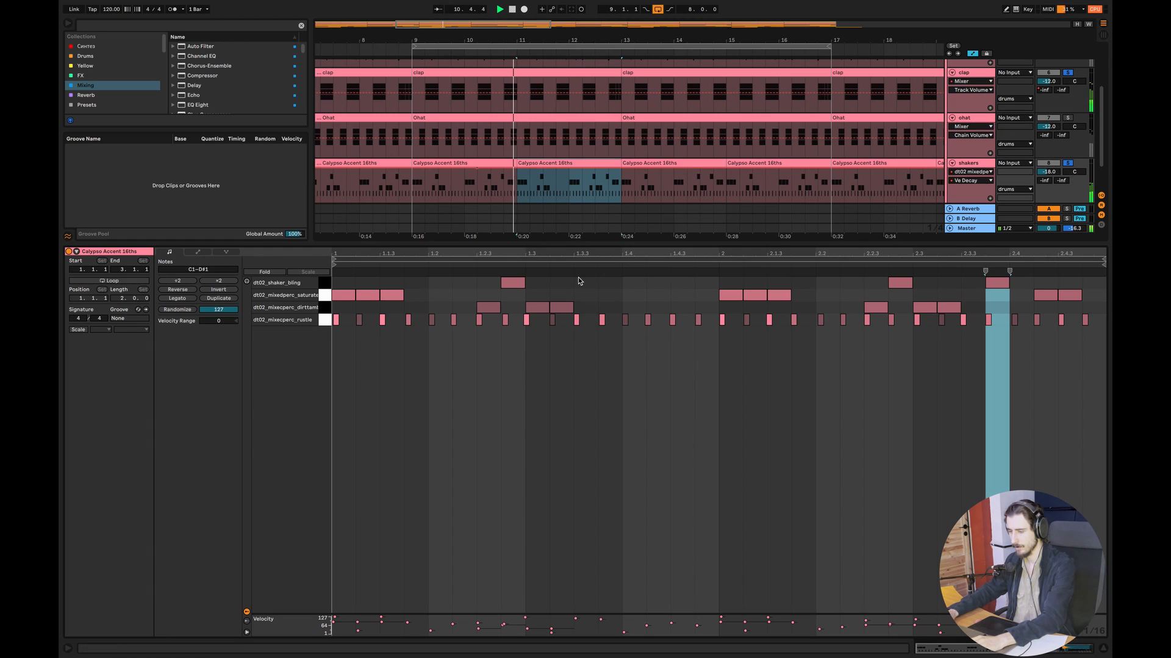
{"action": "left_click", "coordinate": [668, 382]}
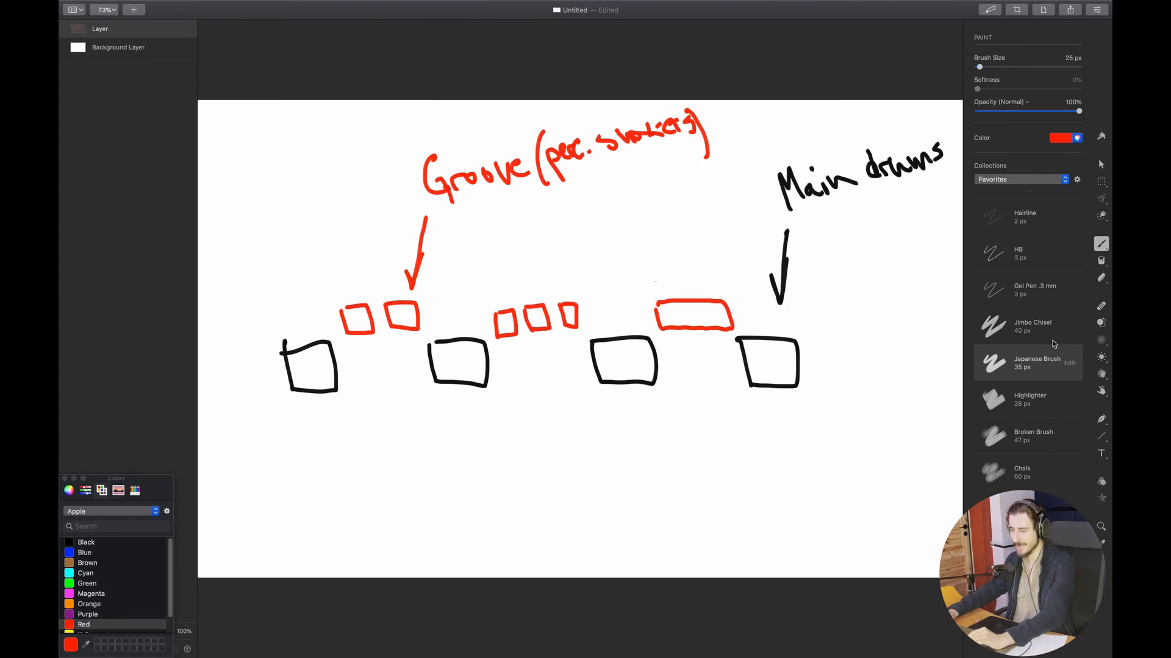
- Switch to the groove diagram in the drawing app and shade the last main-drums box in black
{"action": "left_click", "coordinate": [121, 544]}
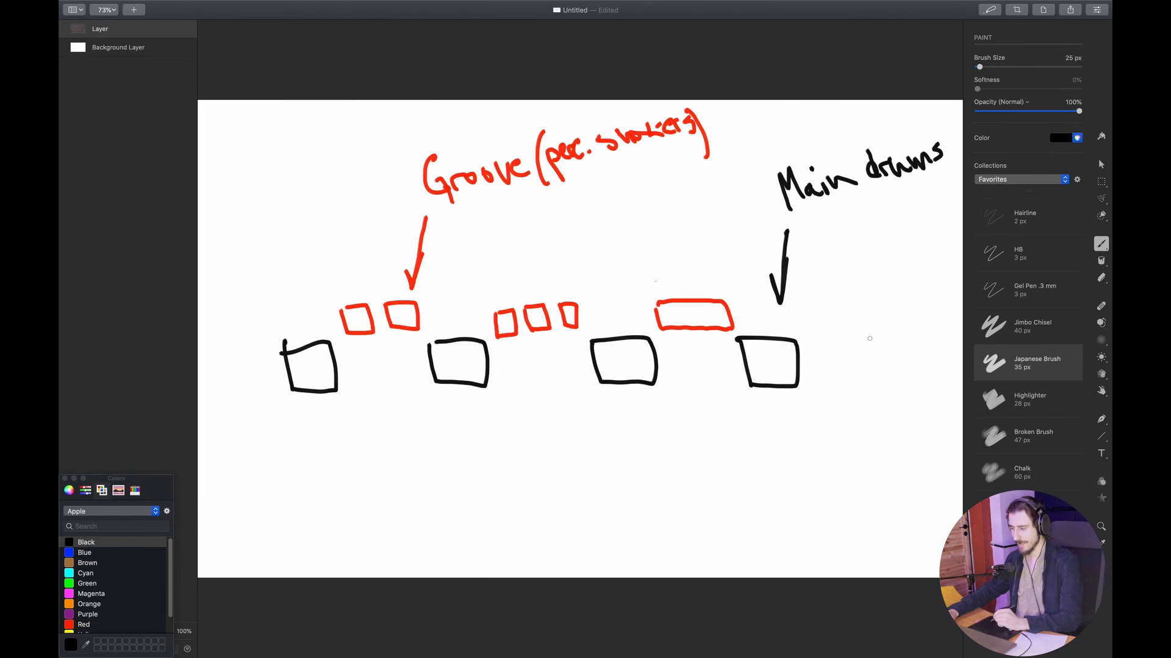
{"action": "mouse_move", "coordinate": [796, 384]}
{"action": "left_mouse_down"}
{"action": "mouse_move", "coordinate": [778, 382]}
{"action": "mouse_move", "coordinate": [773, 349]}
{"action": "mouse_move", "coordinate": [751, 343]}
{"action": "left_mouse_up"}
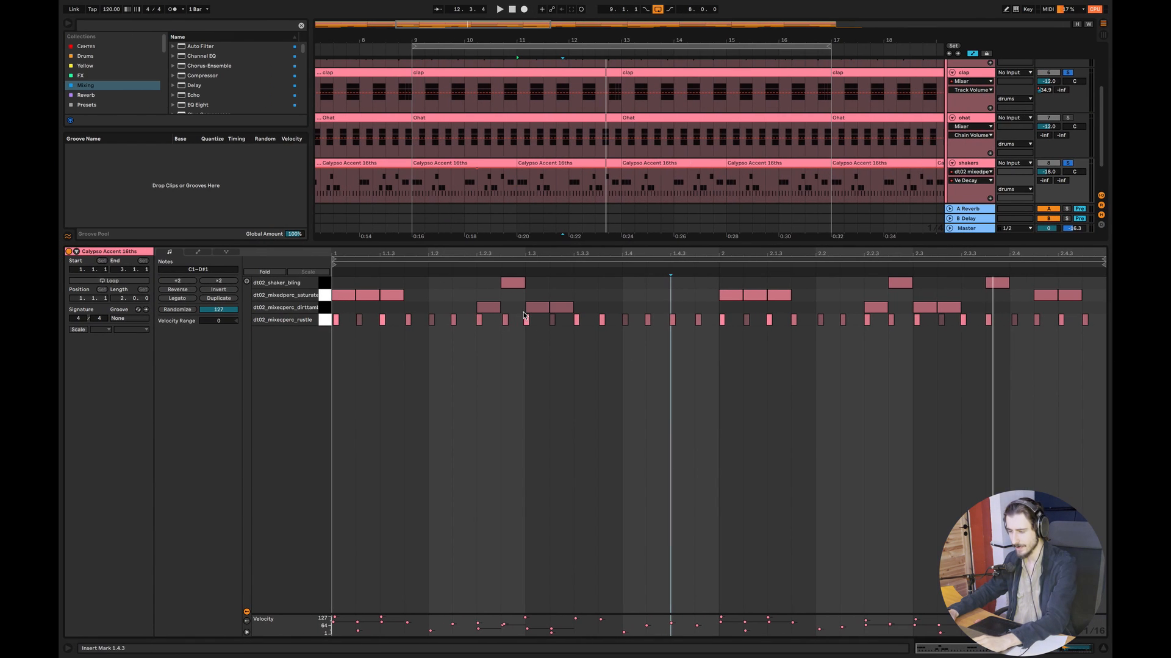
- Select the rustle and dirttamb notes in the shakers clip, view the note editor's grid options and clear the selection
{"action": "left_click_drag", "start_coordinate": [1102, 343], "coordinate": [356, 340]}
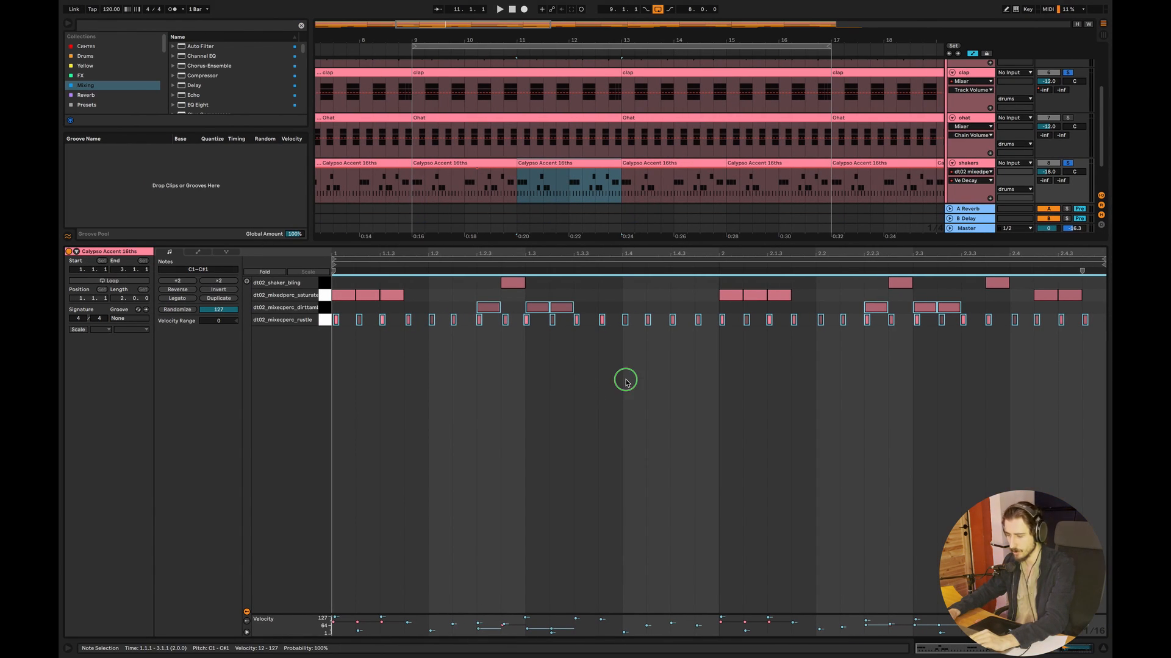
{"action": "right_click", "coordinate": [625, 381]}
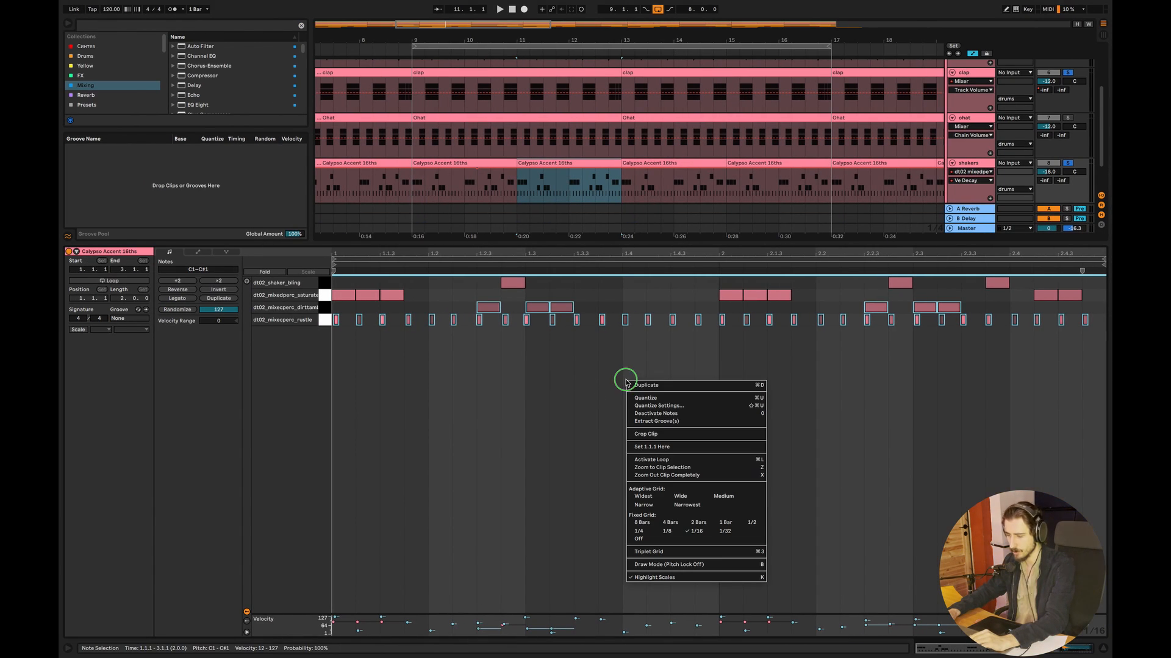
{"action": "left_click", "coordinate": [609, 471]}
{"action": "left_click", "coordinate": [610, 471]}
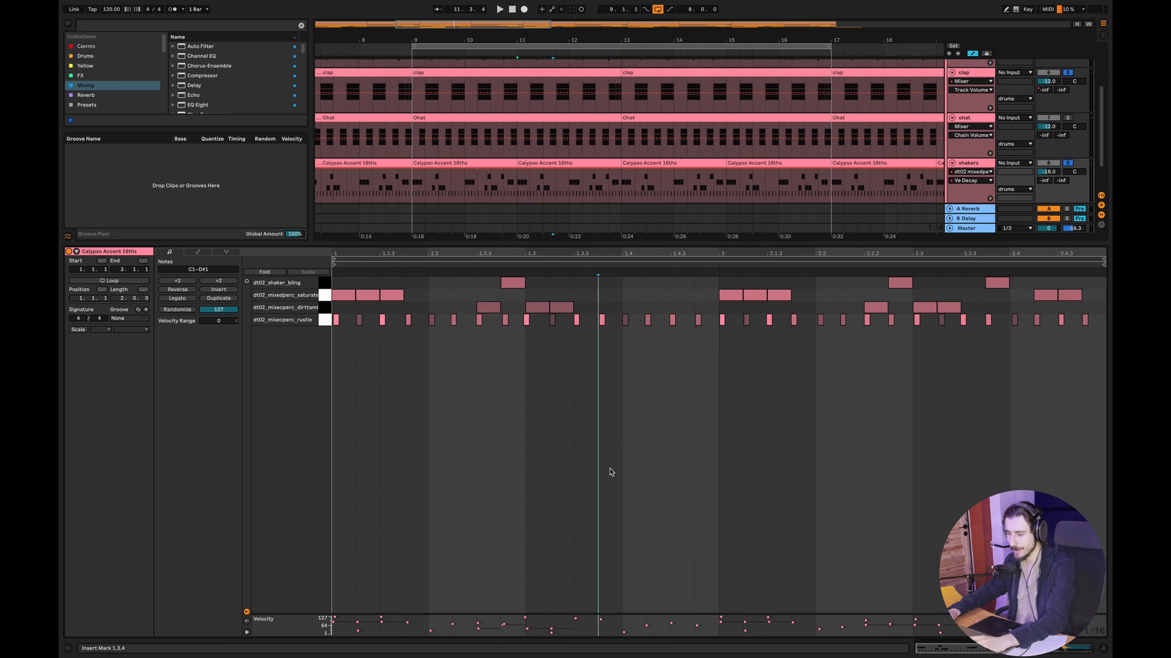
- Turn on the triplet grid for the shakers clip, try the 1/8 fixed grid and return it to 1/16
{"action": "right_click", "coordinate": [632, 416]}
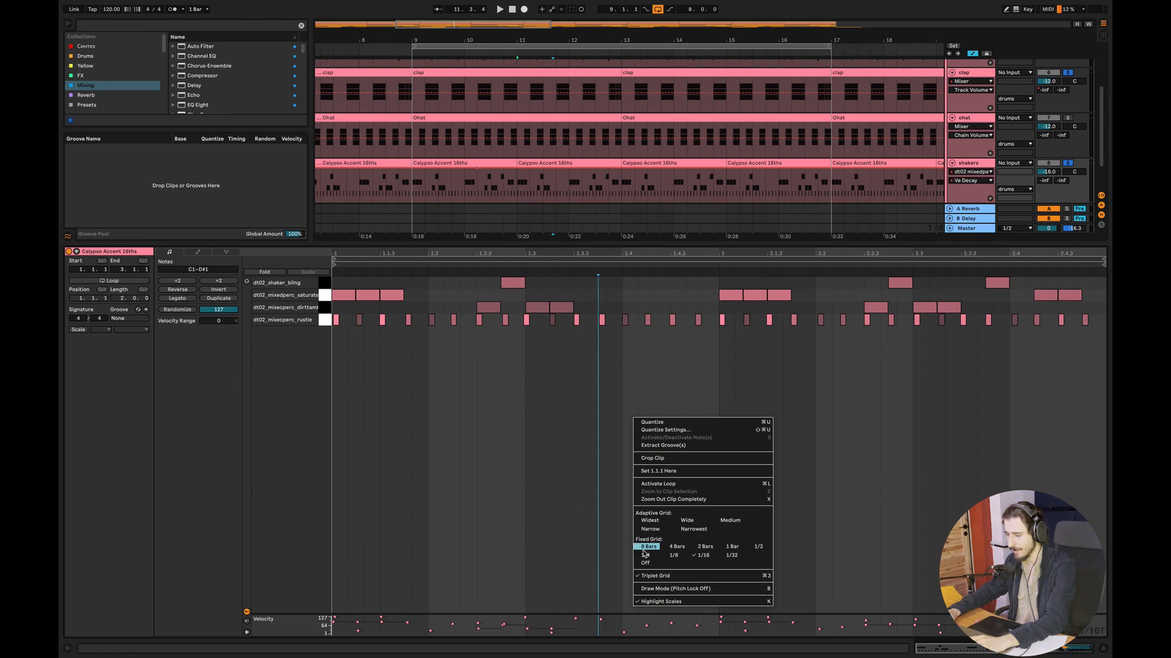
{"action": "left_click", "coordinate": [673, 556]}
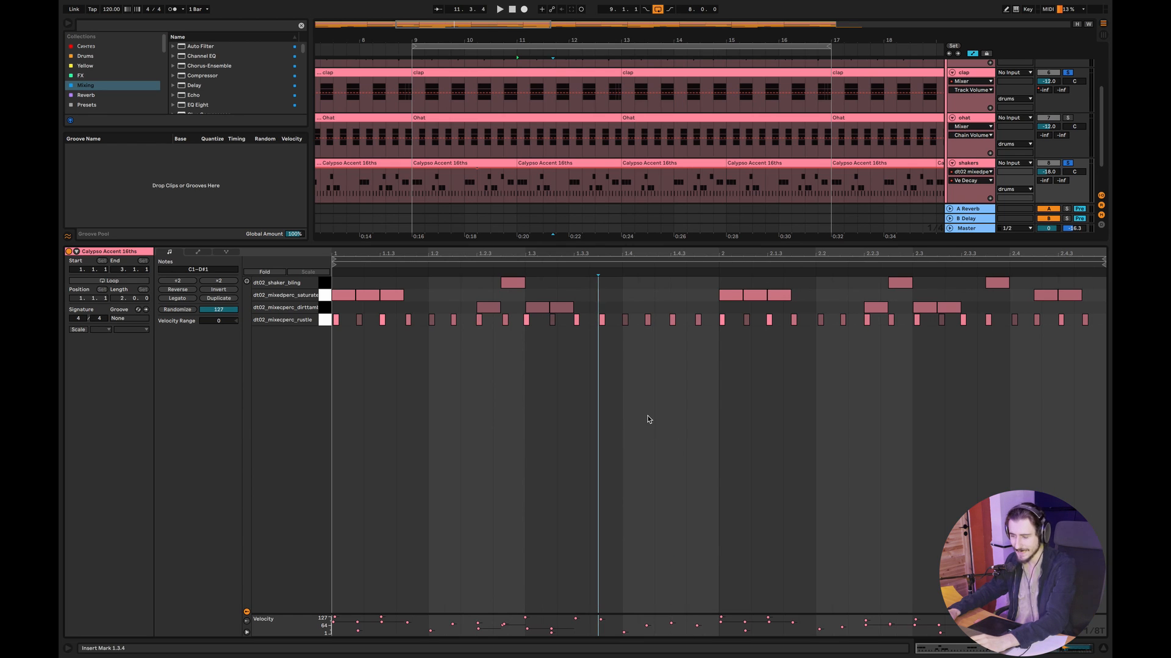
{"action": "right_click", "coordinate": [648, 419]}
{"action": "left_click", "coordinate": [698, 555]}
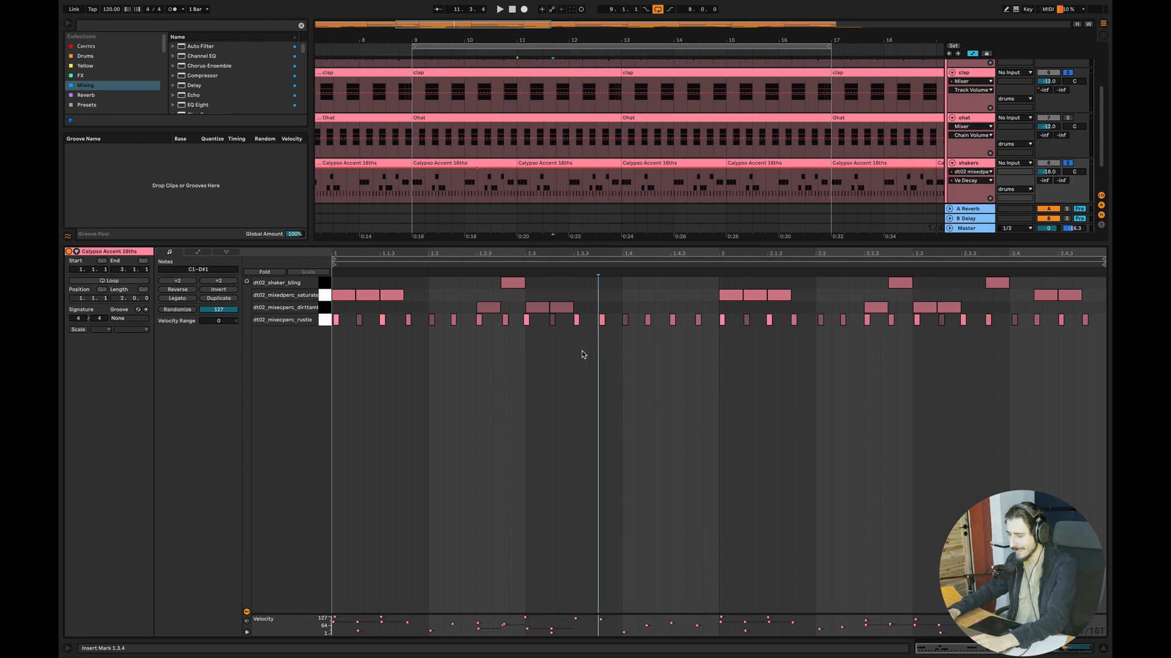